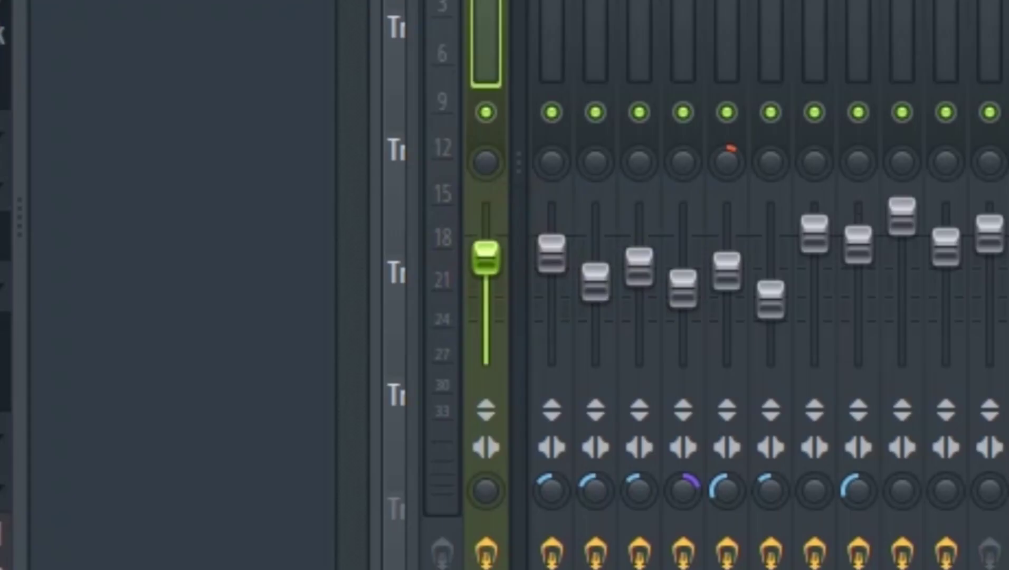
Create an automation clip for the volume fader of the selected mixer track
mouse_move(485, 254)
left_mouse_down()
mouse_move(485, 282)
mouse_move(486, 241)
left_mouse_up()
right_click(500, 204)
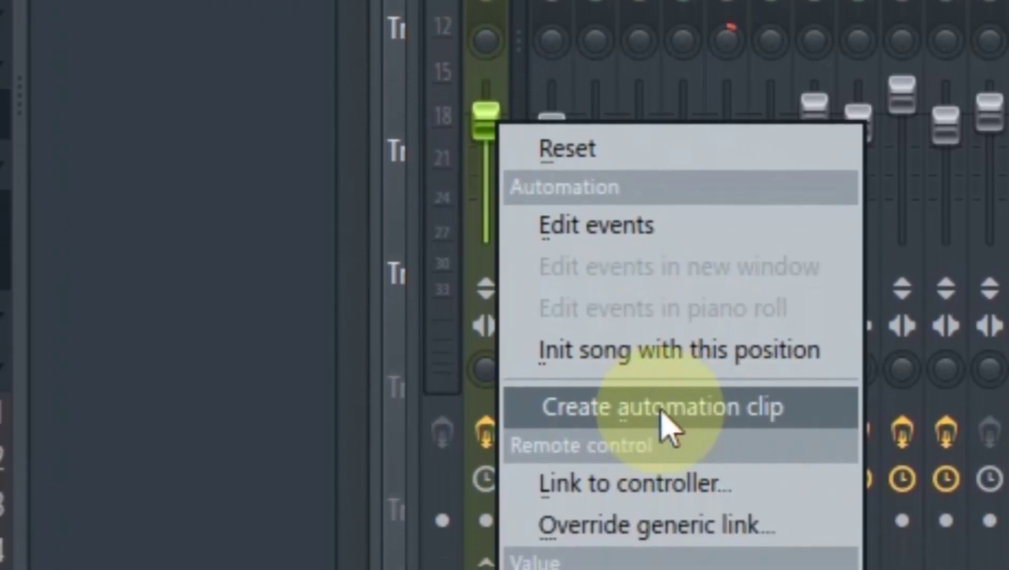
left_click(488, 105)
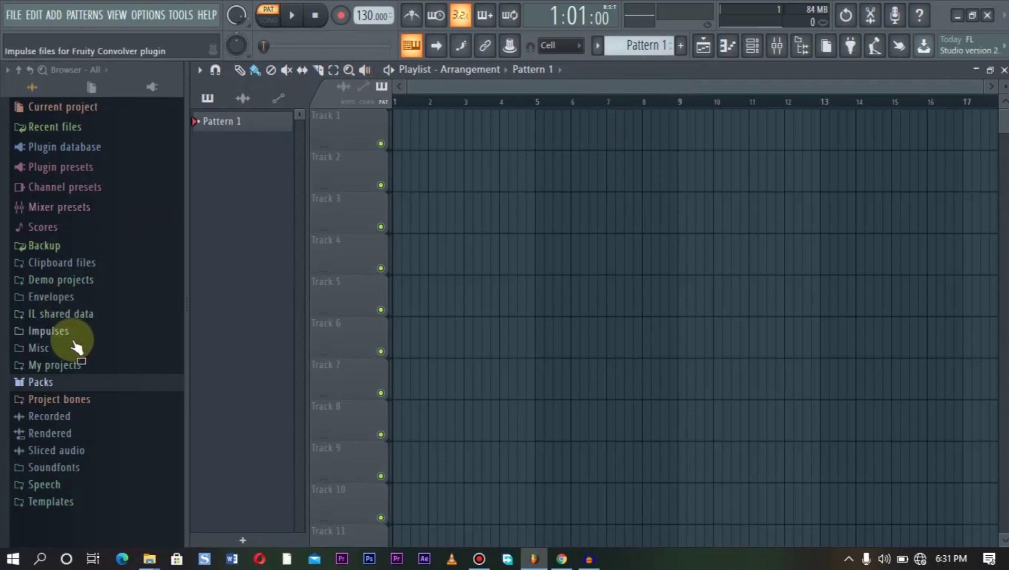
Expand the Demo projects folder in the browser and its Demo songs subfolder
left_click(78, 280)
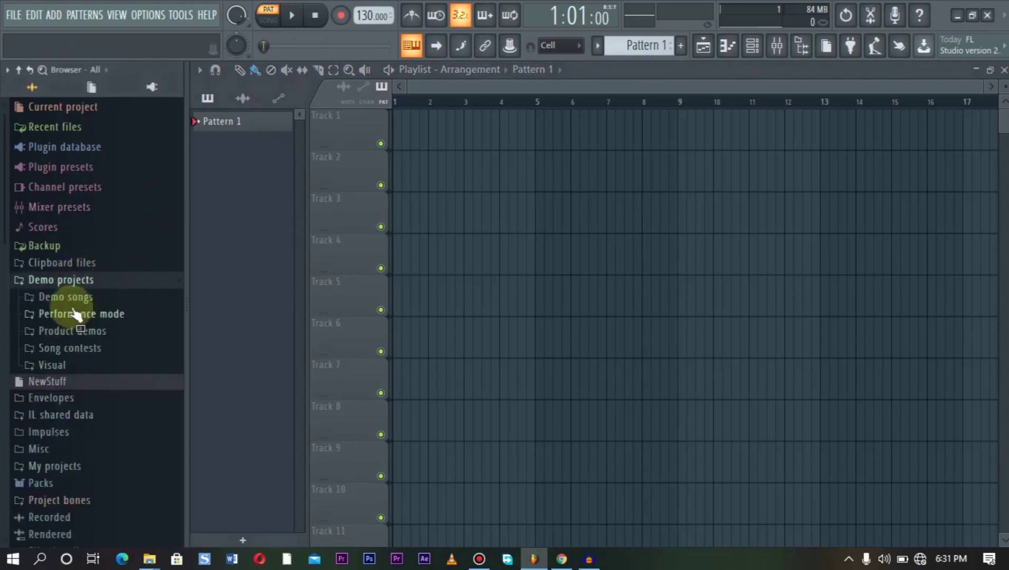
left_click(75, 299)
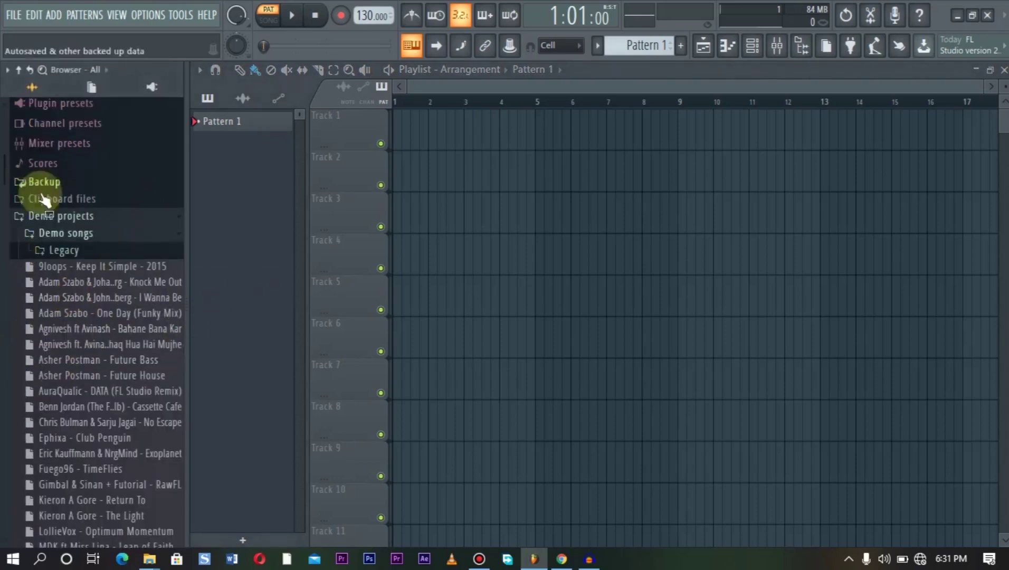
left_click(82, 217)
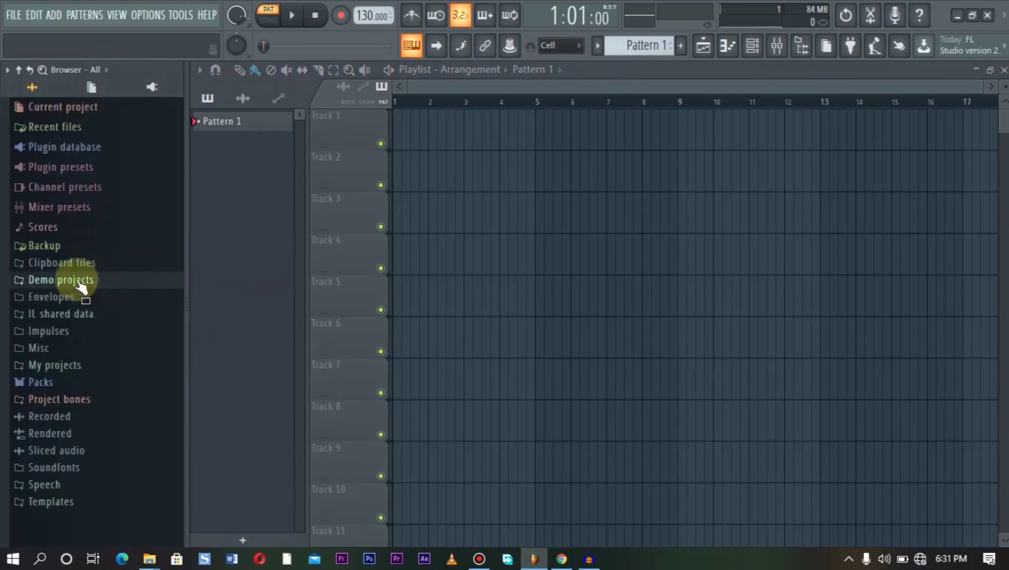
left_click(83, 280)
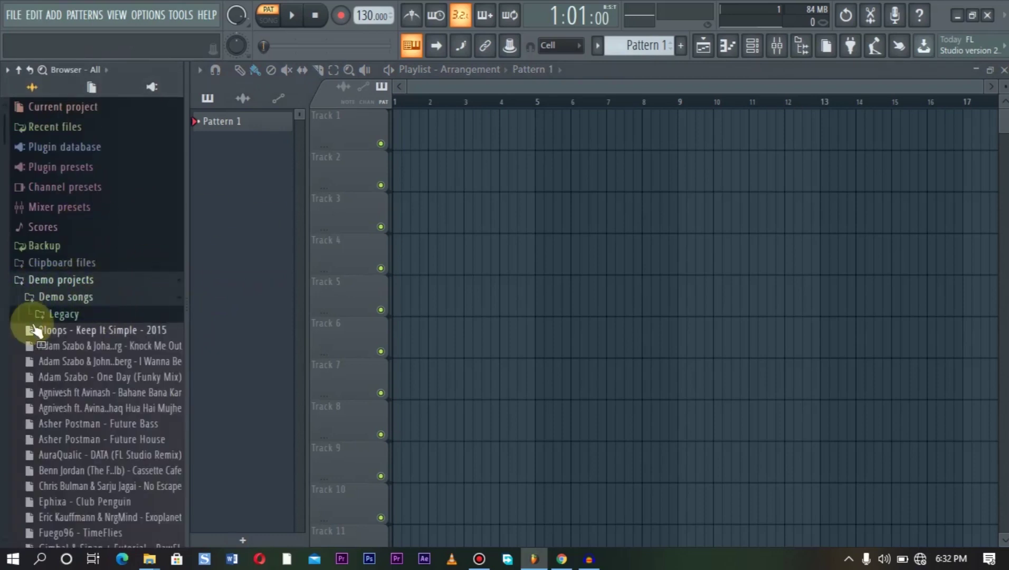
left_click(53, 315)
left_click(66, 315)
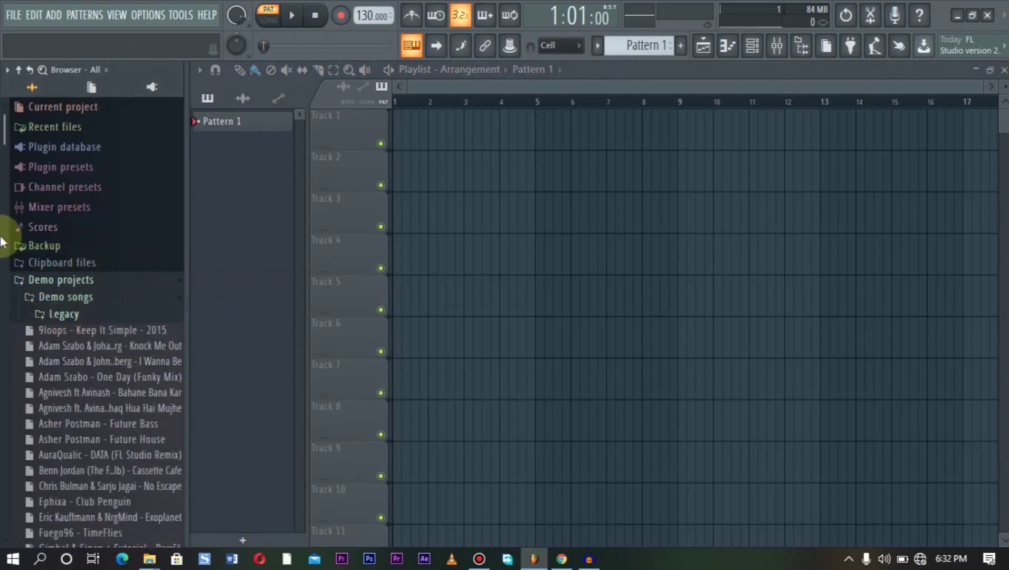
Open the demo song project Knock Me Out from the Demo songs folder
left_click_drag(3, 168, 5, 258)
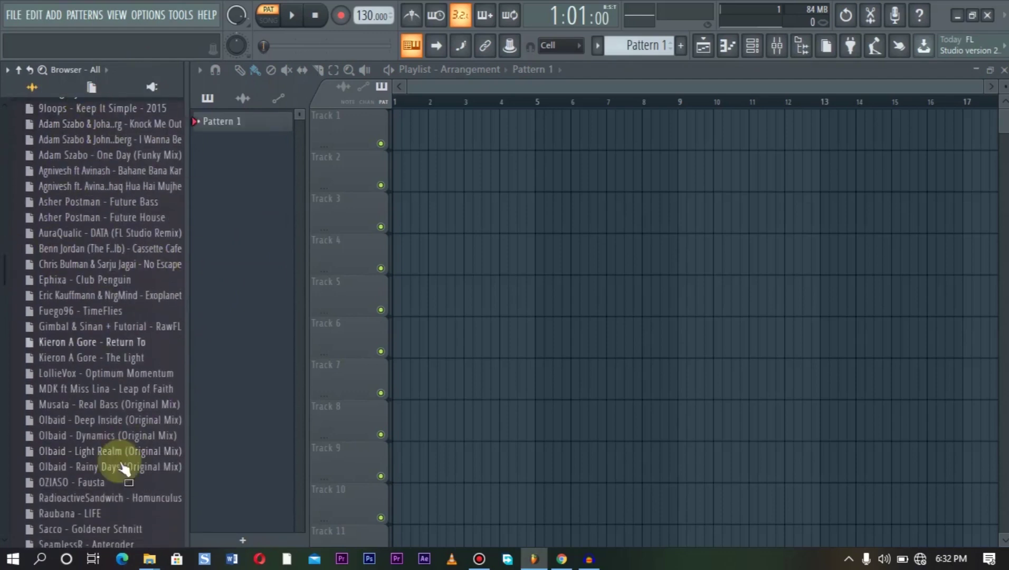
left_click_drag(4, 254, 3, 238)
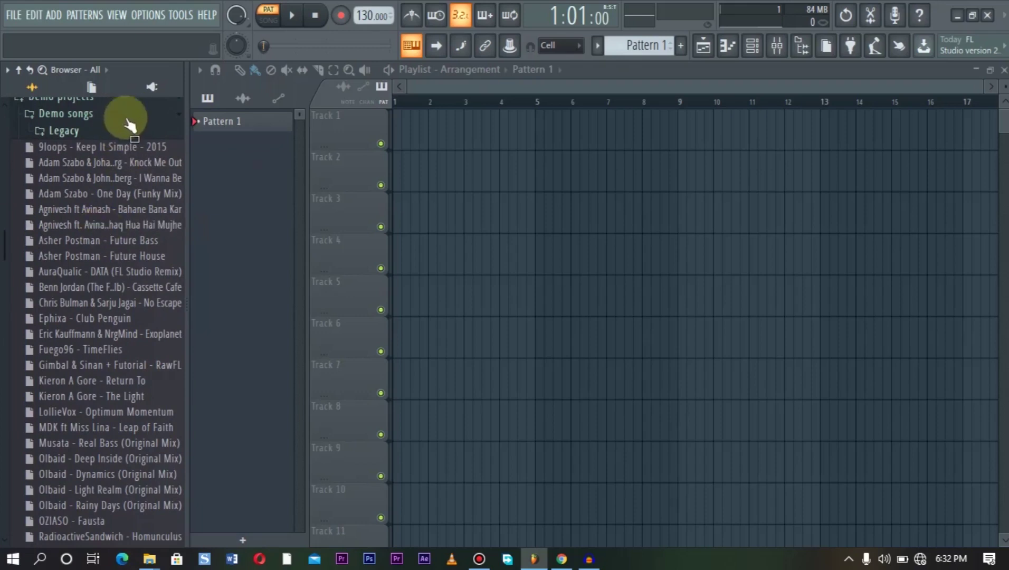
right_click(100, 164)
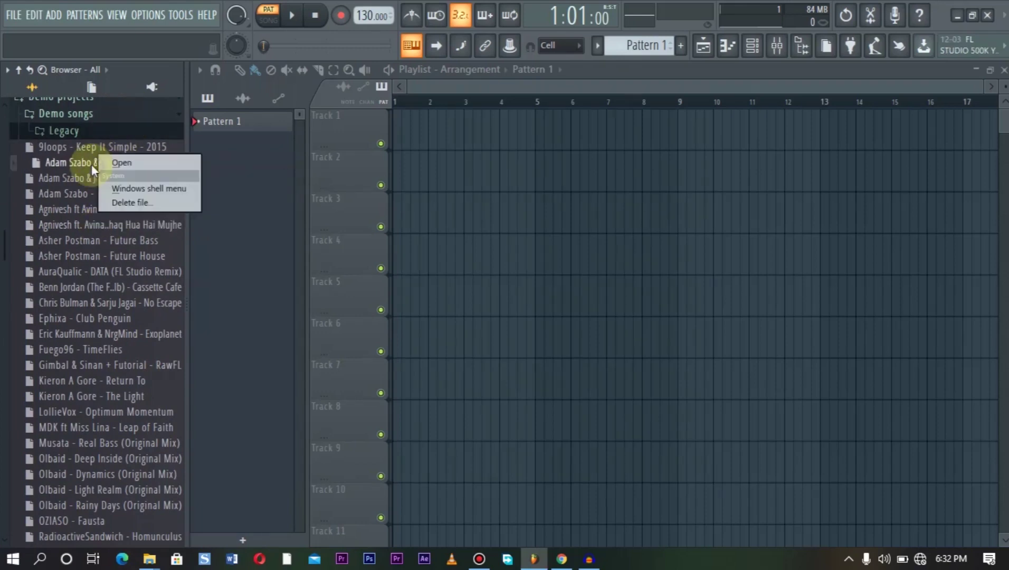
left_click(124, 164)
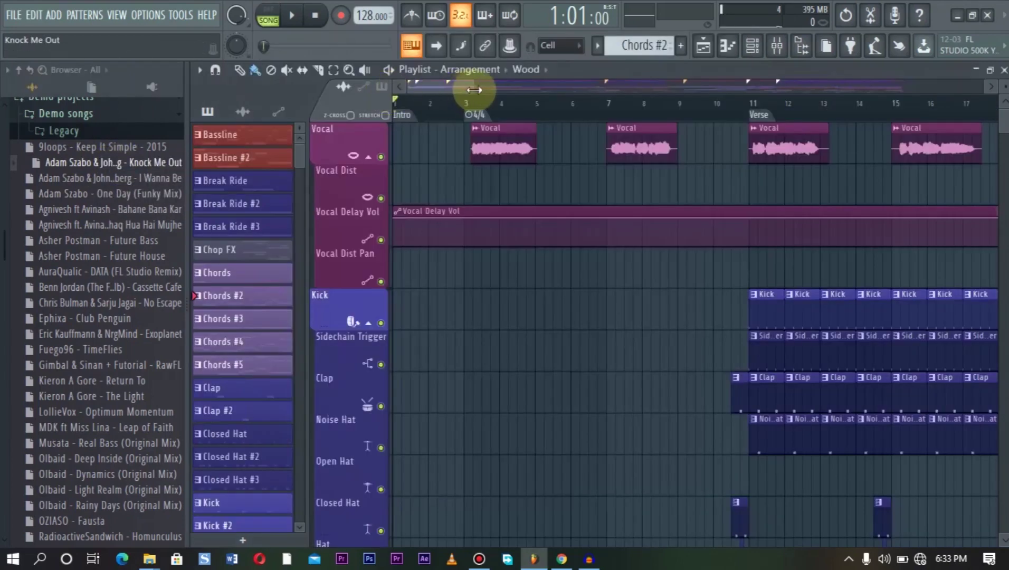
Solo the Chord + Pad Reverb track in the playlist and unmute the Chord + Pad Filter track alongside it
mouse_move(473, 90)
left_mouse_down()
mouse_move(570, 99)
mouse_move(482, 90)
left_mouse_up()
left_click_drag(1005, 127, 1005, 150)
left_click_drag(488, 89, 1004, 97)
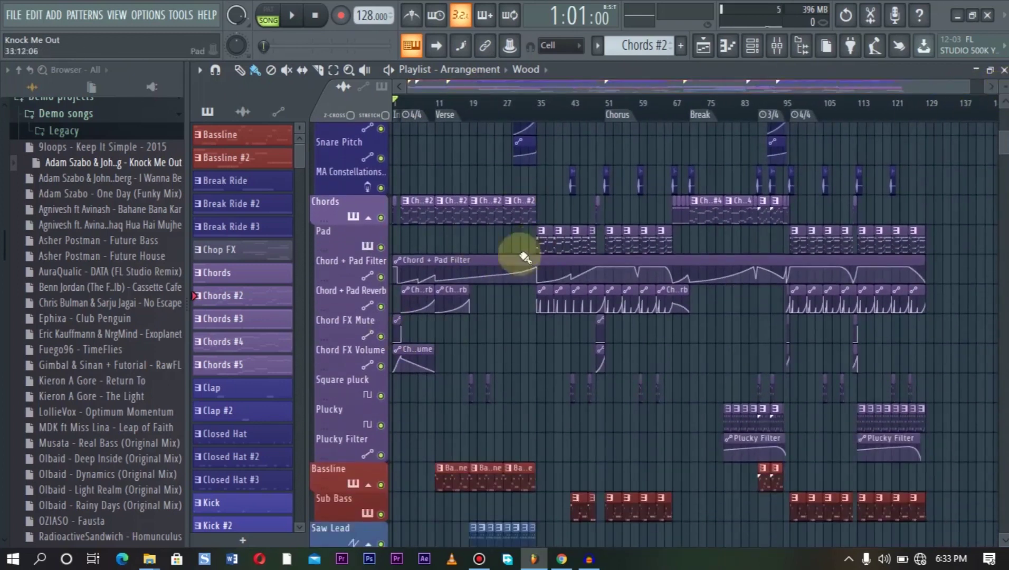
left_click_drag(966, 88, 784, 104)
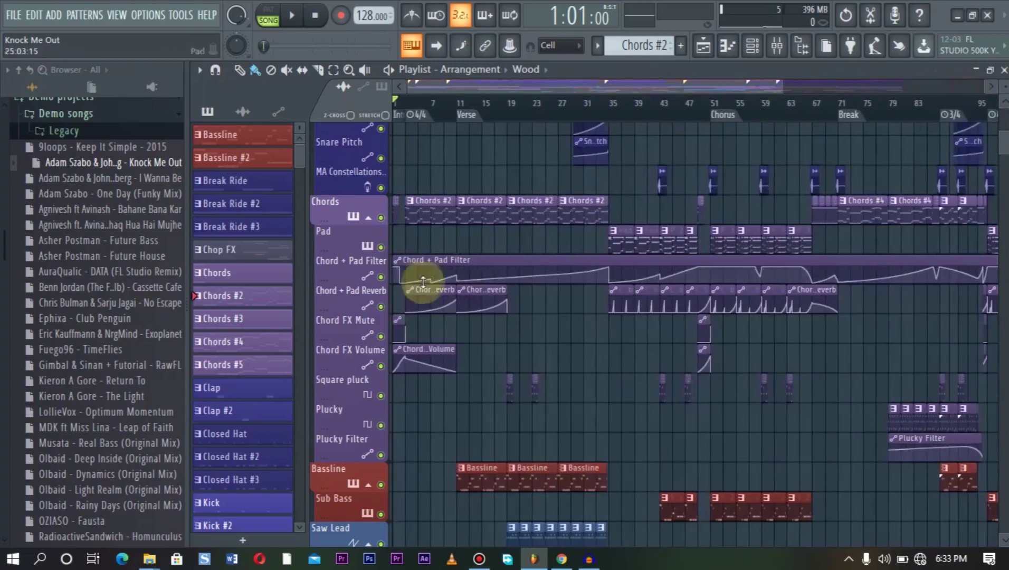
right_click(381, 278)
right_click(381, 306)
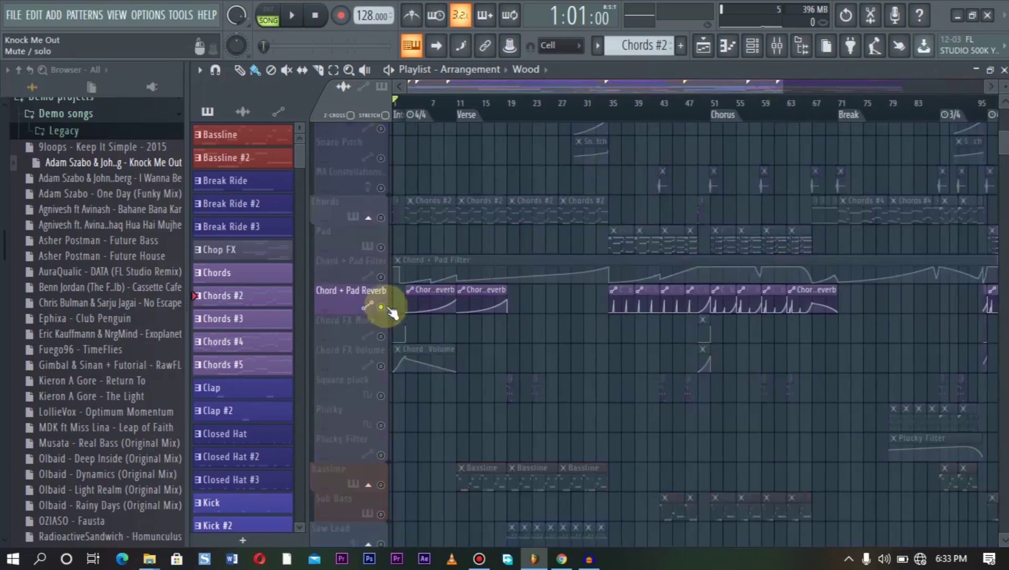
left_click(381, 277)
Examine the filter and reverb automation curves across the song and restore all muted playlist tracks
left_click_drag(781, 87, 462, 131)
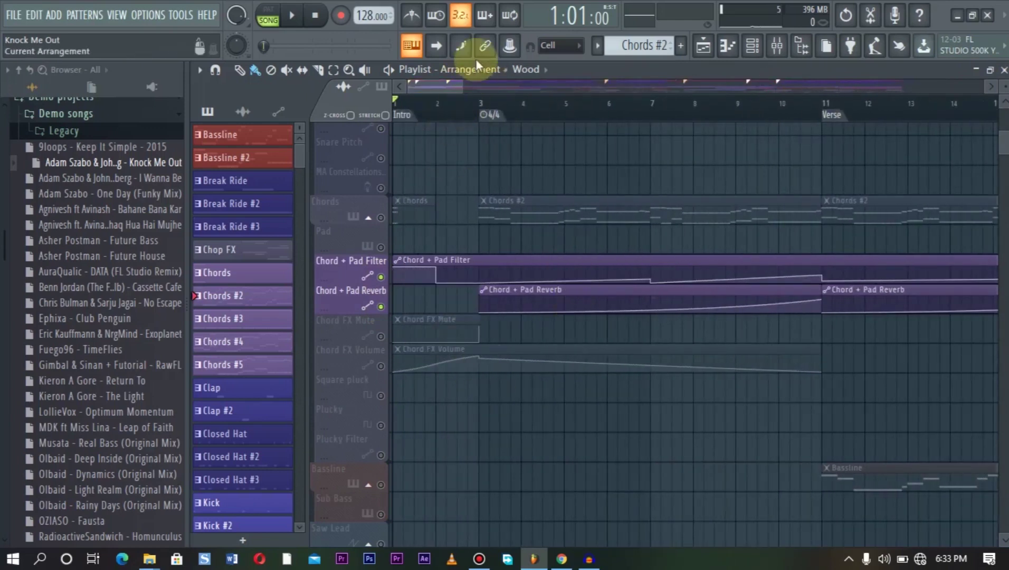
left_click_drag(462, 85, 890, 83)
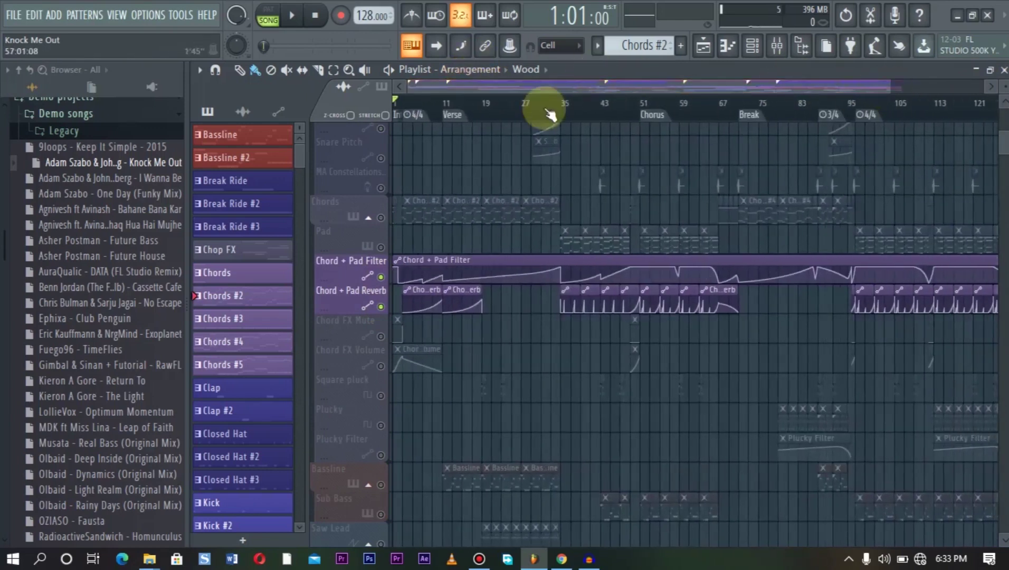
right_click(381, 277)
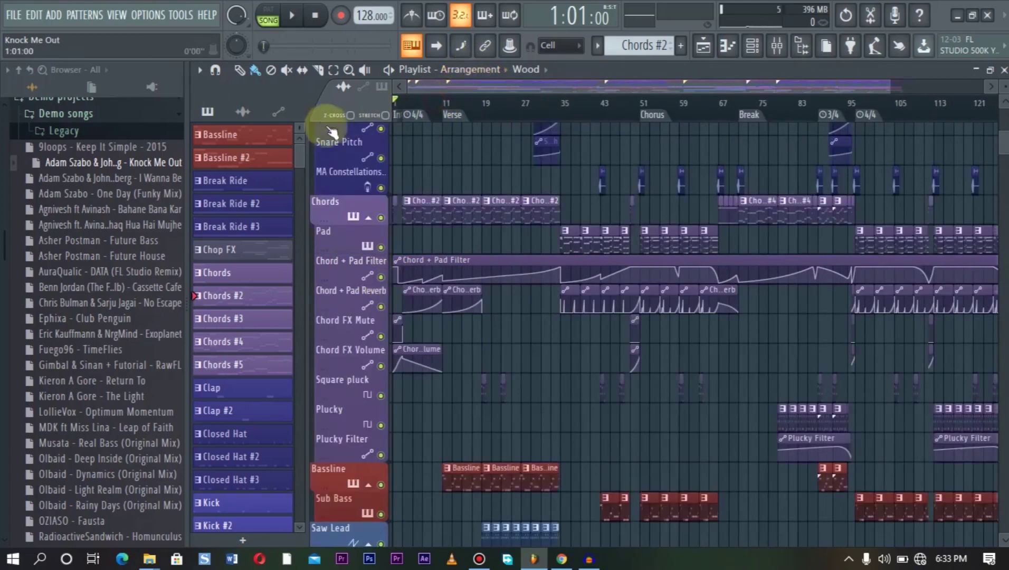
Play the song from the start and follow the intro's chord and automation clips in the playlist
key("space")
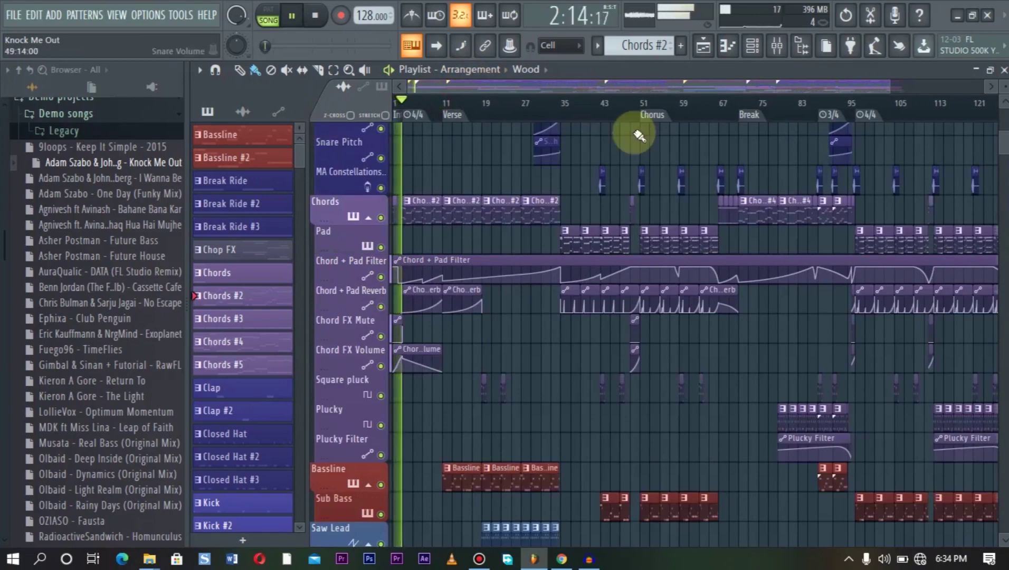
left_click_drag(890, 86, 463, 103)
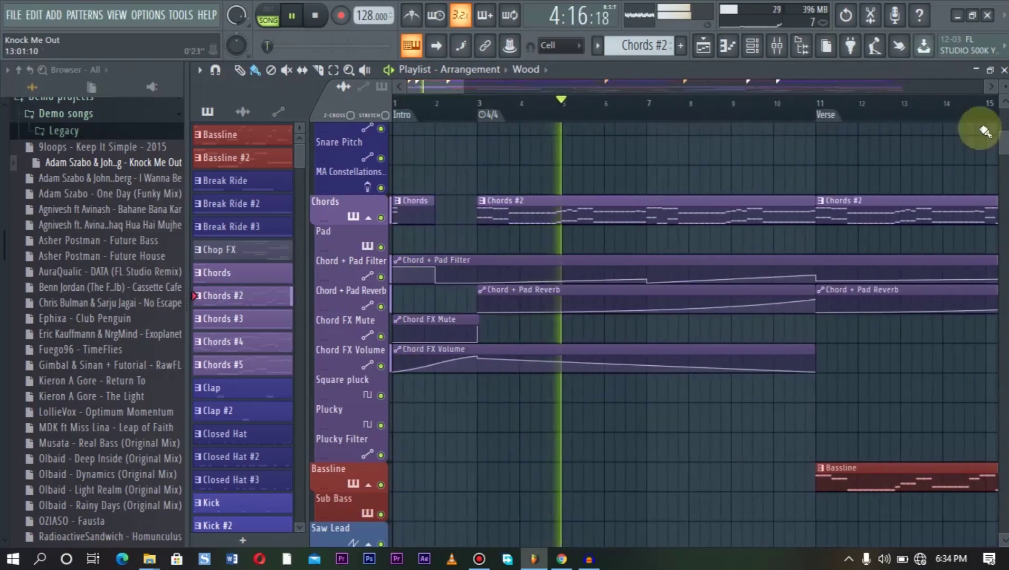
scroll(1003, 124, "up", 15)
left_click_drag(1005, 124, 1007, 141)
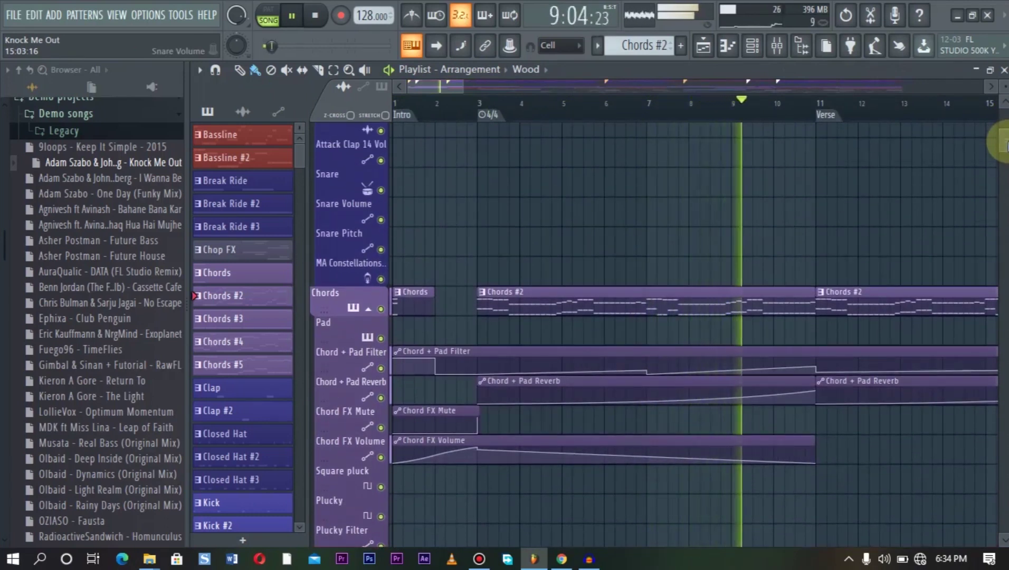
left_click_drag(463, 86, 517, 93)
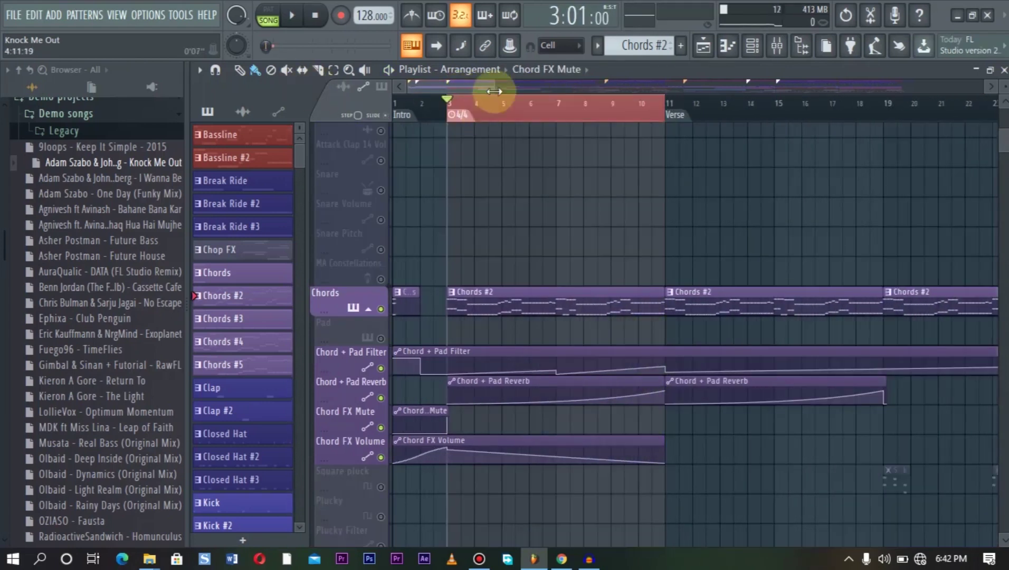
Examine how the Chords track and its filter, reverb, mute and volume automation clips run through the whole arrangement
left_click_drag(492, 87, 974, 86)
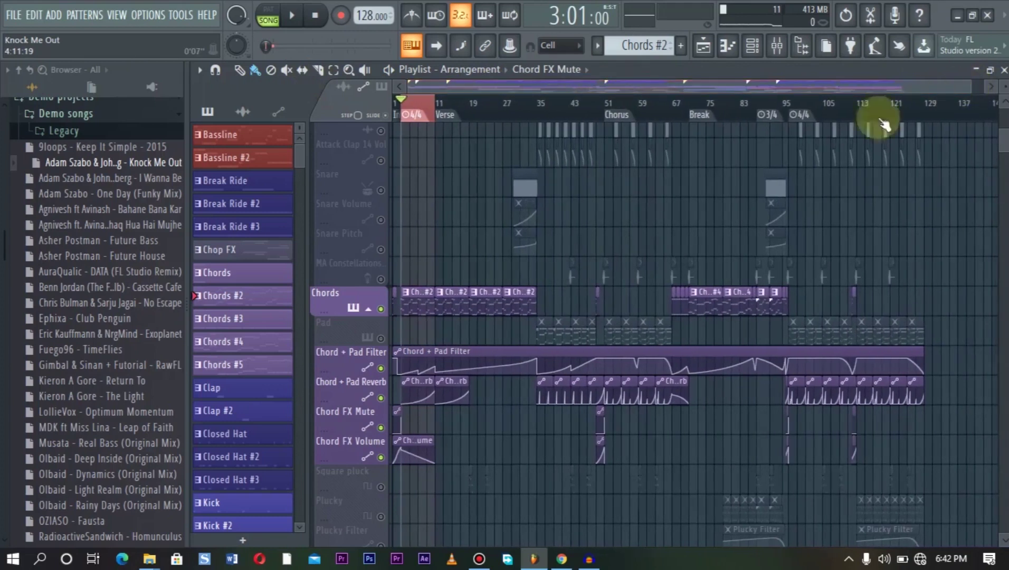
mouse_move(664, 368)
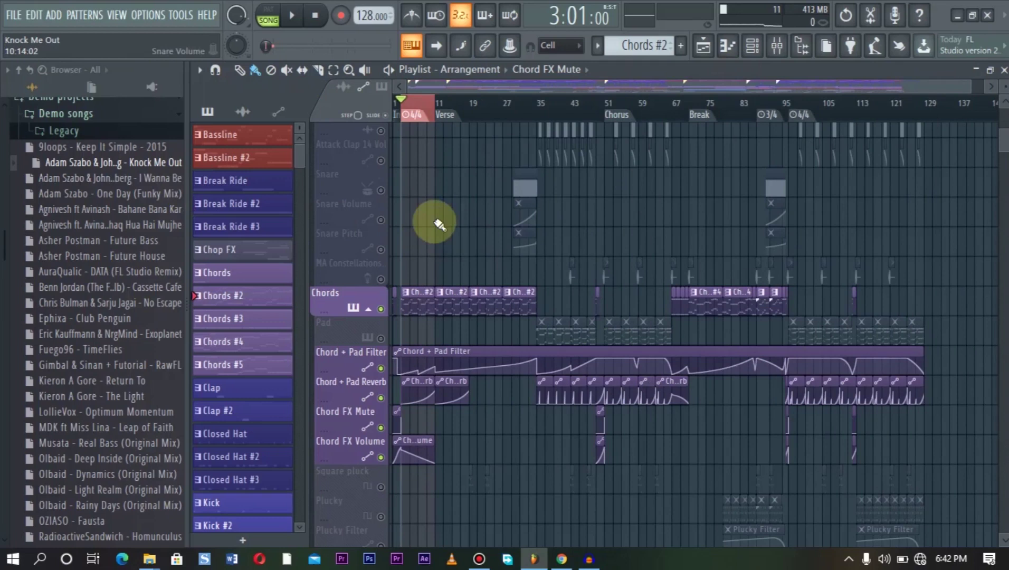
left_click_drag(969, 86, 916, 156)
left_click_drag(1004, 148, 1004, 108)
Inspect the effects on the Chords, Pad, chord-and-pad bus, Chord Reverb and Chord FX mixer tracks, and close the mixer
left_click(777, 45)
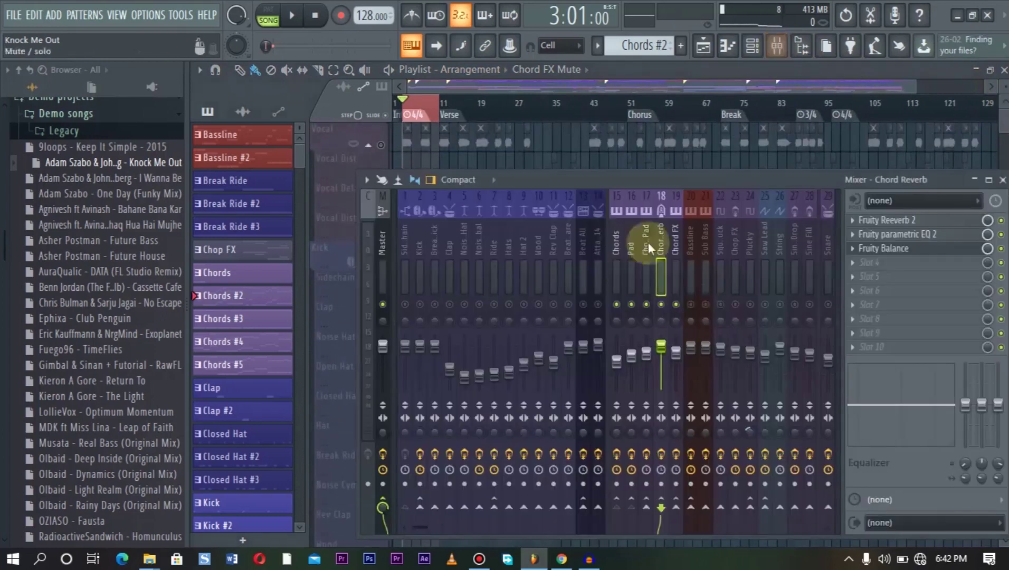
left_click(614, 274)
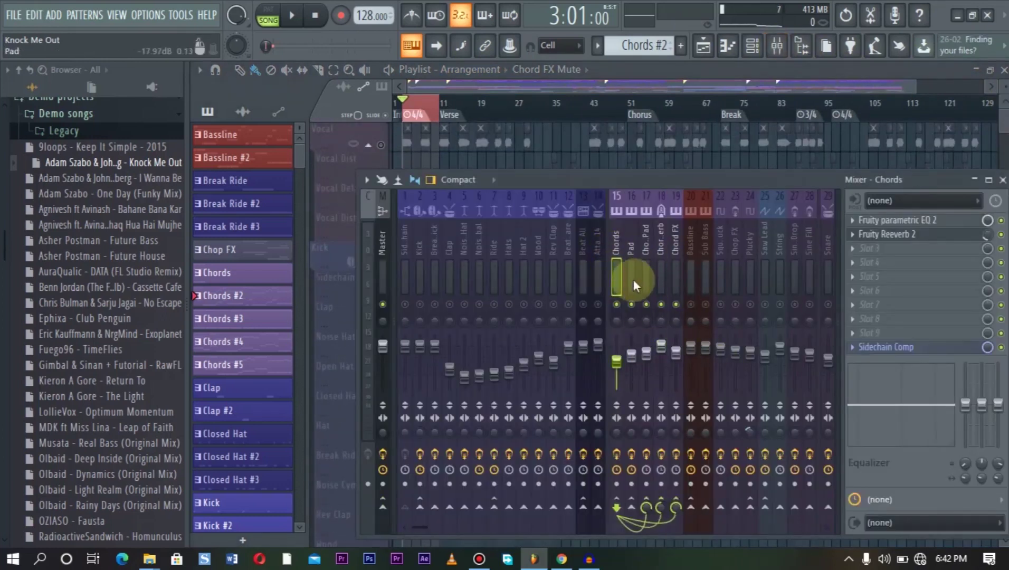
left_click(633, 279)
left_click(648, 285)
left_click(659, 275)
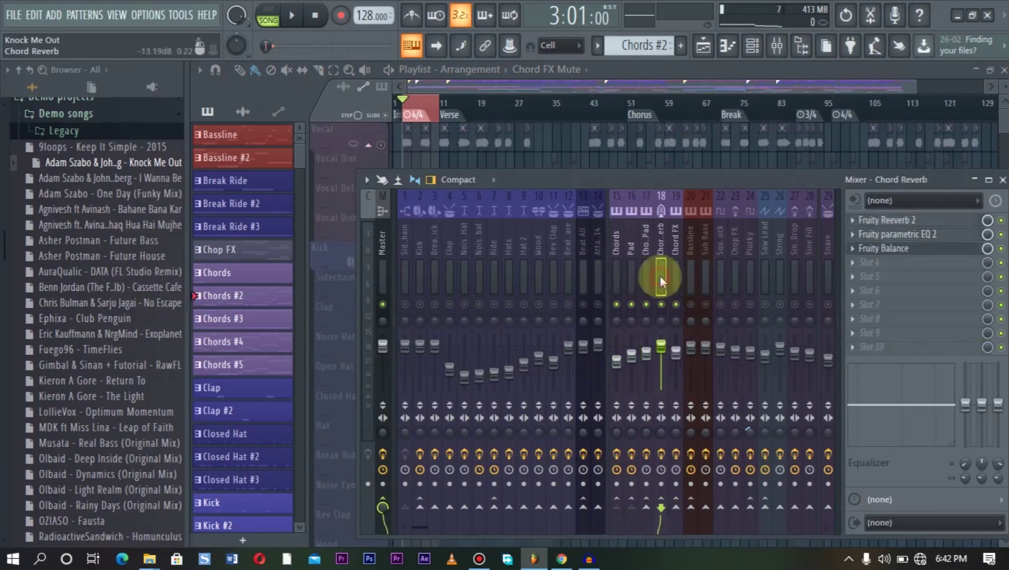
left_click(677, 280)
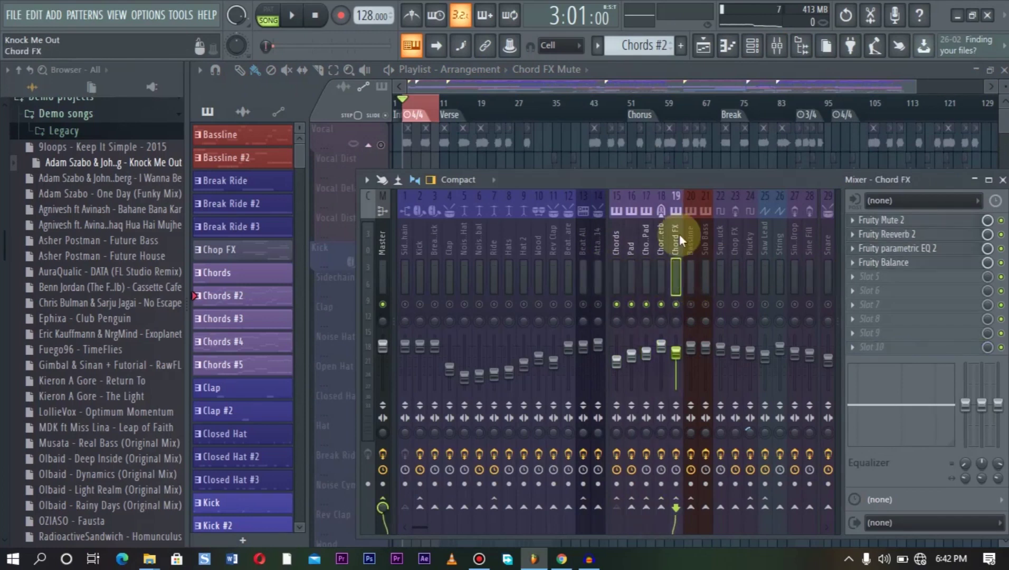
left_click(581, 82)
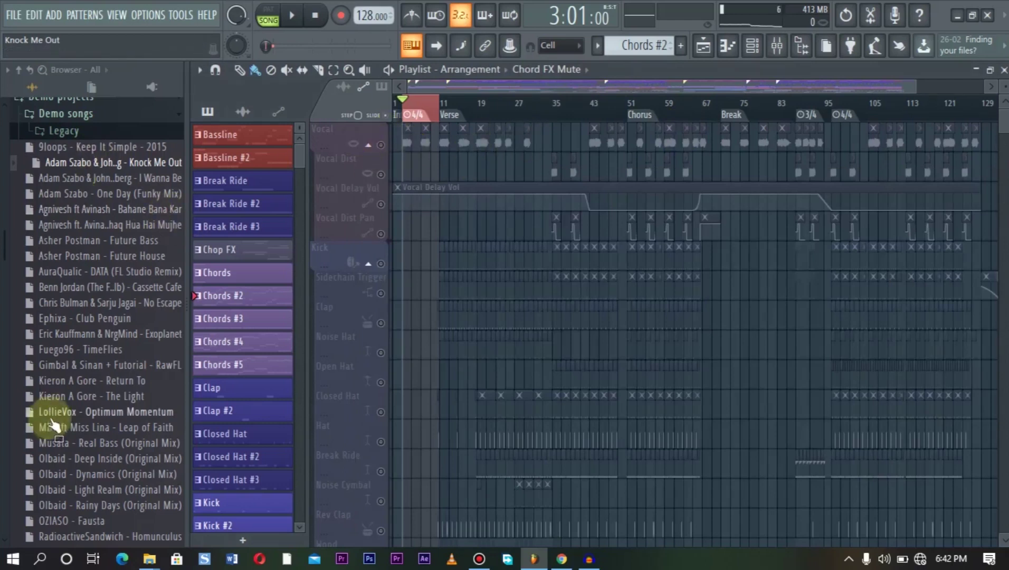
Unmute the Vocal Delay Vol track in the playlist and look closely at its automation clip
left_click_drag(2, 240, 2, 303)
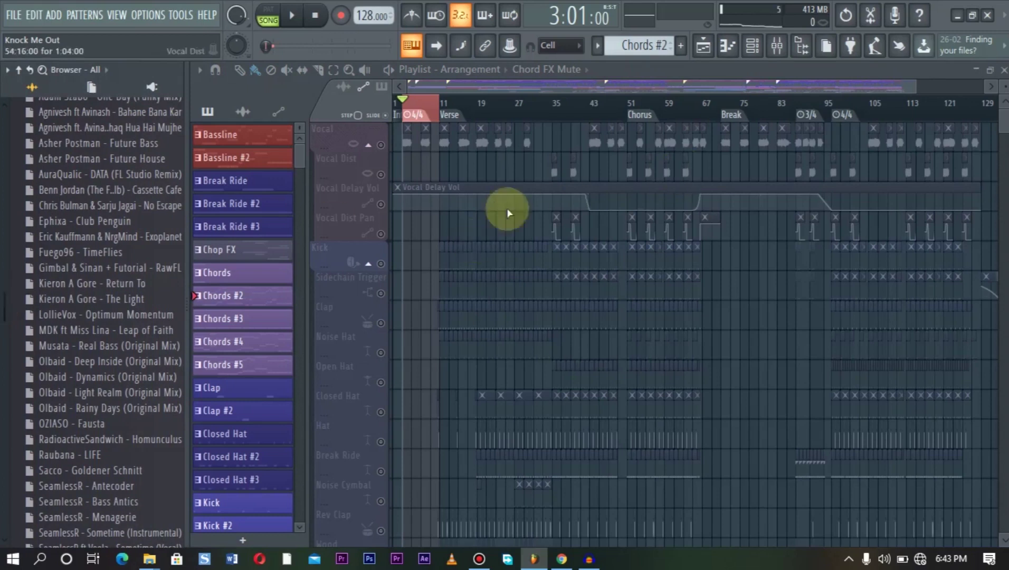
left_click(380, 204)
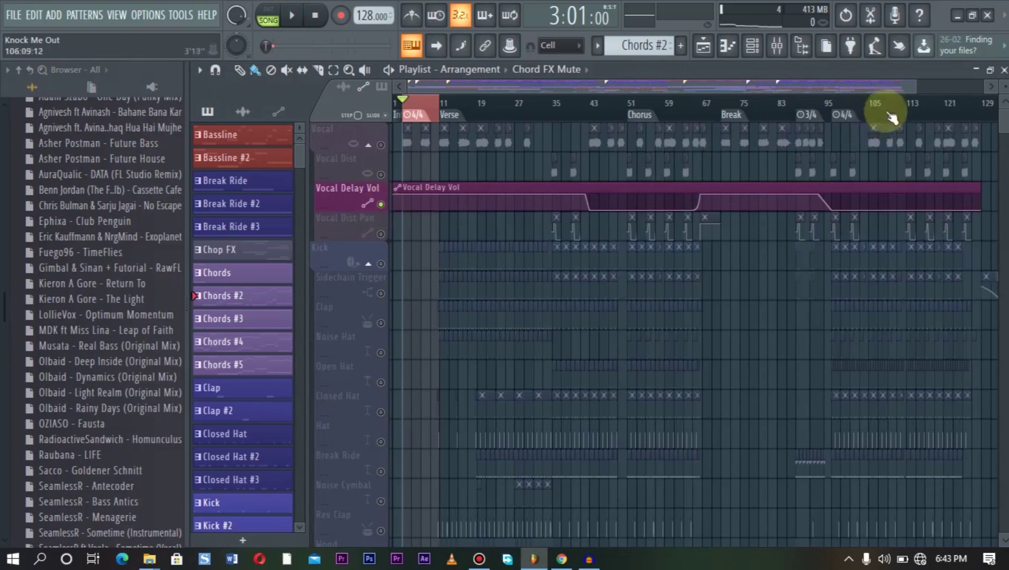
left_click_drag(816, 90, 487, 90)
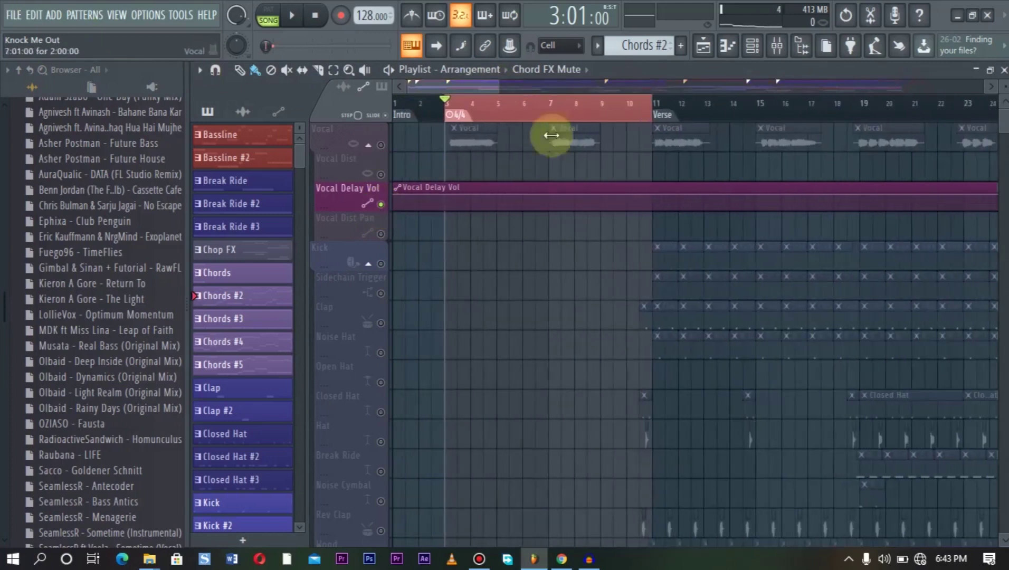
Start a new empty project without saving the demo song's changes and collapse the Demo projects folder in the browser
left_click(15, 15)
left_click(23, 35)
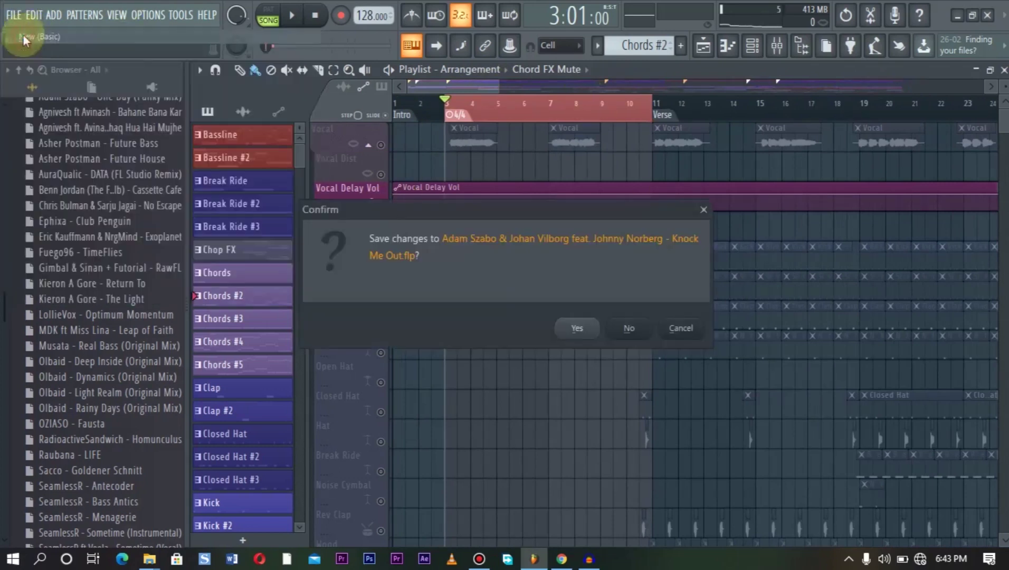
left_click(623, 329)
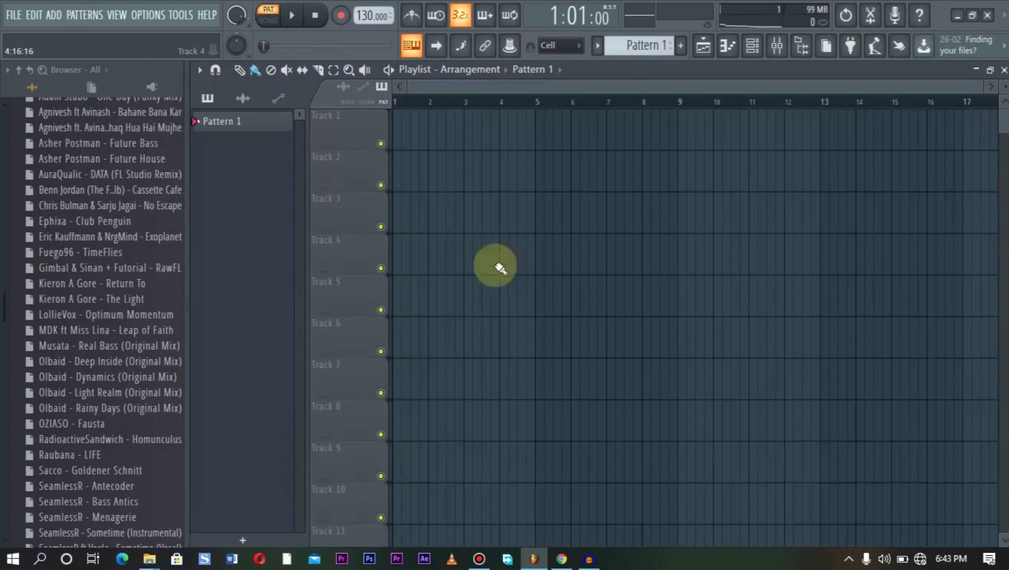
left_click_drag(5, 311, 5, 217)
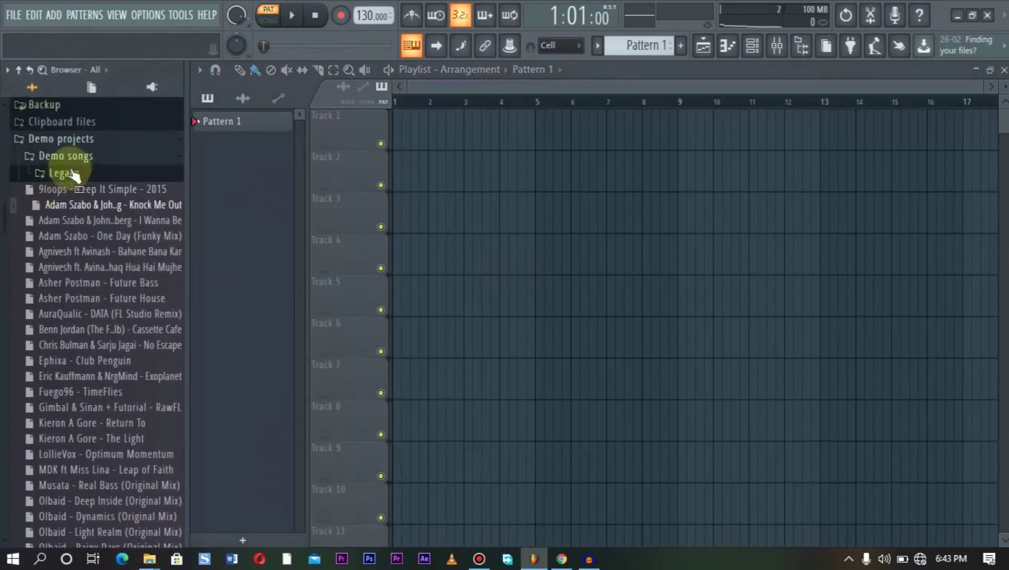
left_click(87, 138)
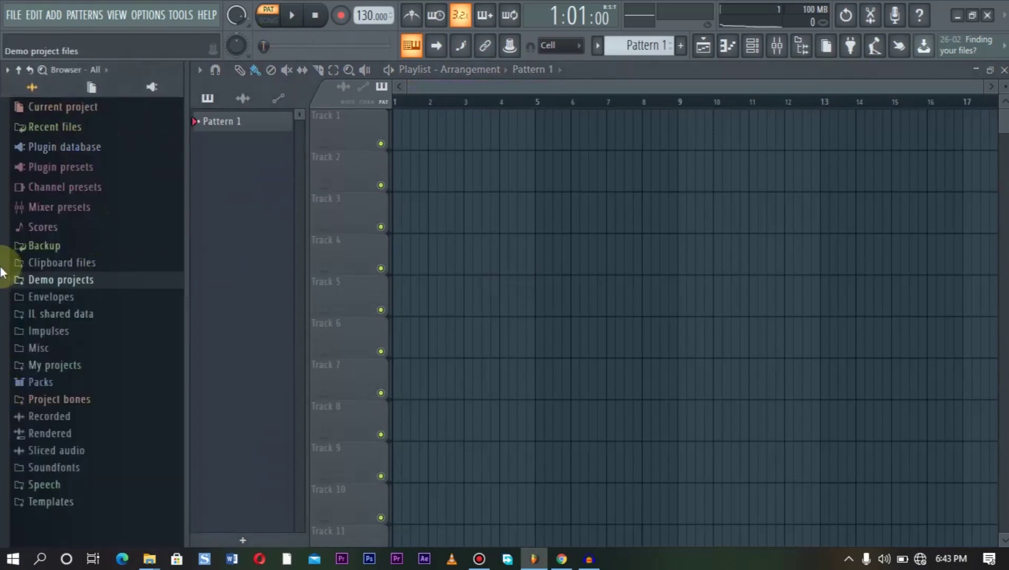
Expand the CeoNationZ - Mellows Free Teaser Pack under Packs in the browser and look through its Loops folder
left_click(6, 381)
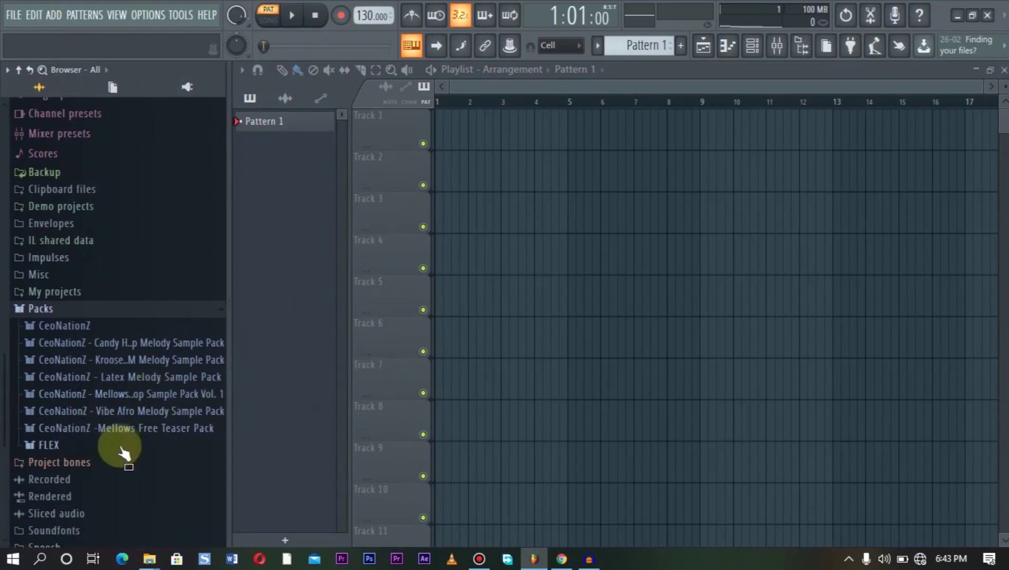
left_click(114, 433)
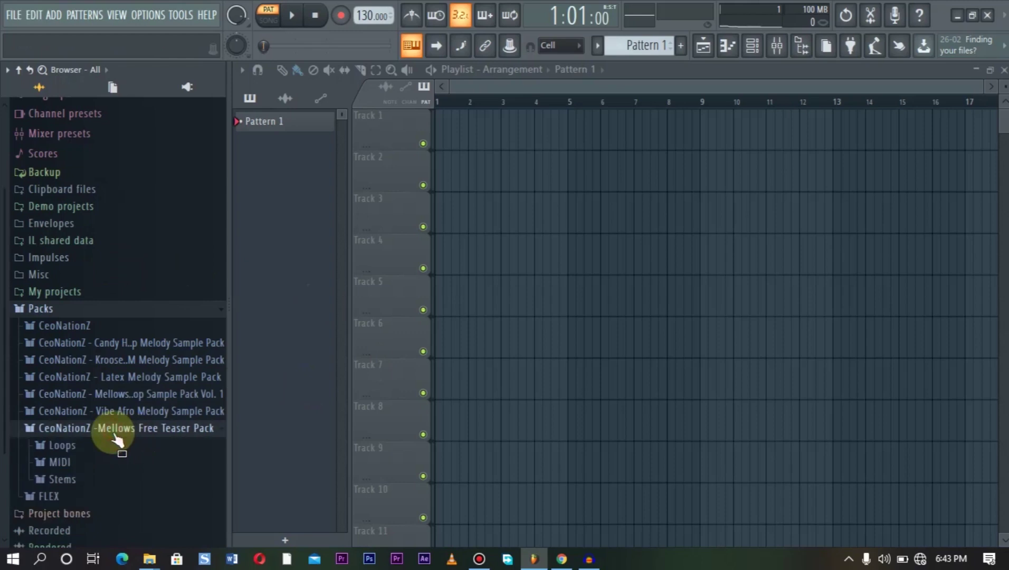
left_click_drag(3, 324, 3, 507)
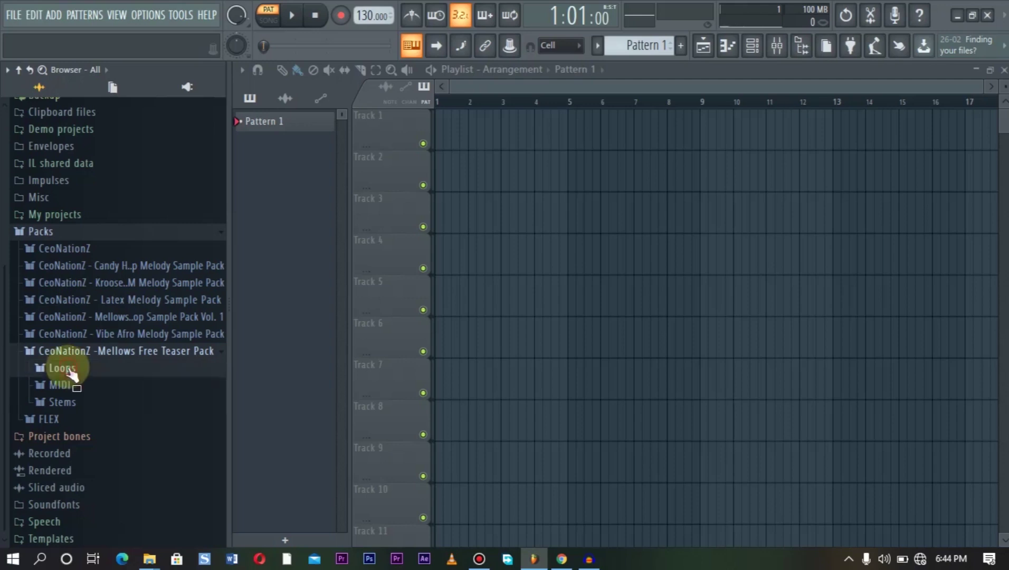
left_click(50, 369)
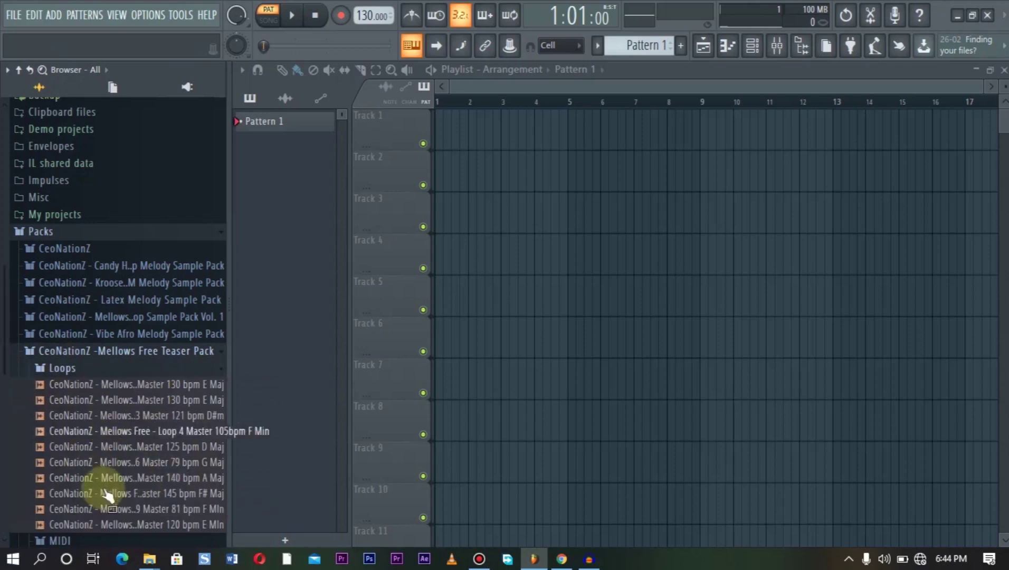
left_click(61, 368)
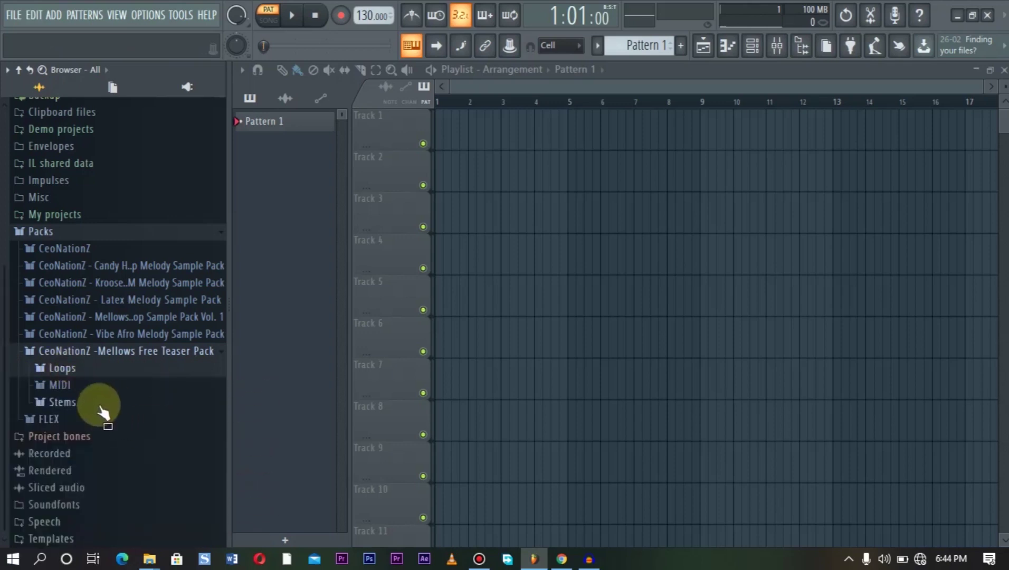
Look through the pack's Stems folder, including the Loop 1 and Loop 2 stems, and its MIDI folder
left_click(63, 402)
scroll(6, 407, "down", 3)
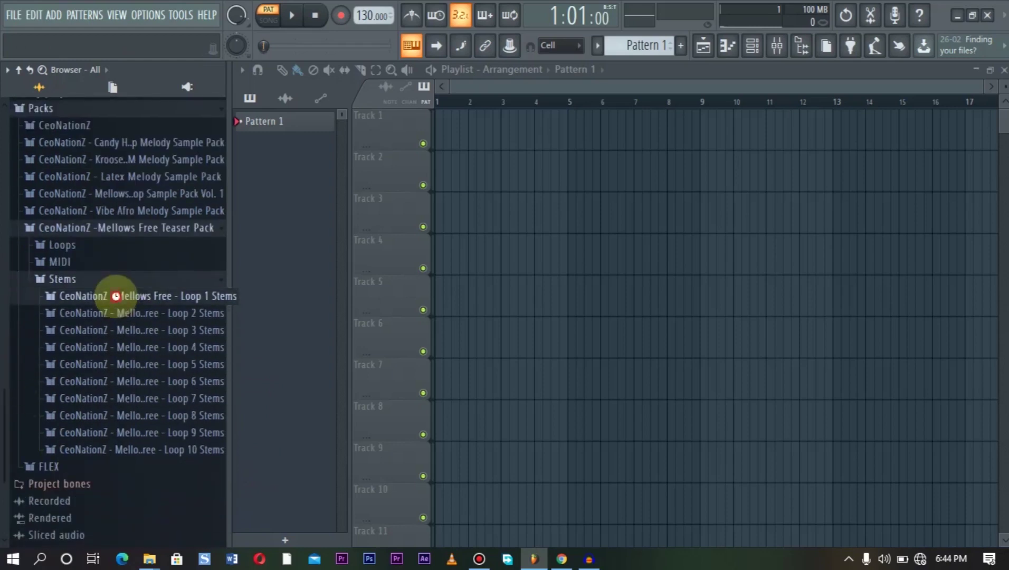
left_click(134, 297)
left_click(141, 298)
left_click(138, 312)
left_click(137, 313)
left_click(106, 280)
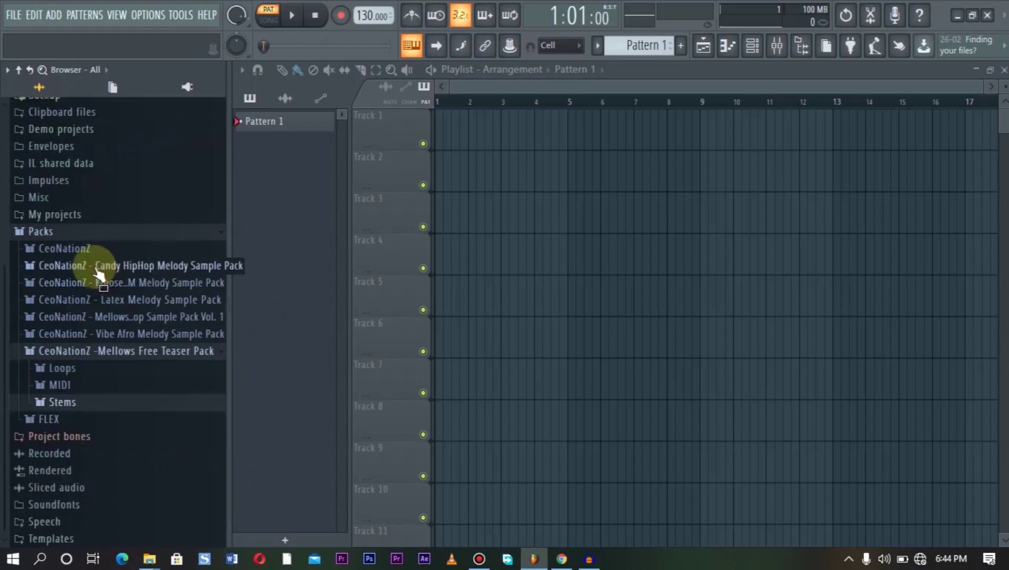
left_click(74, 386)
left_click(142, 400)
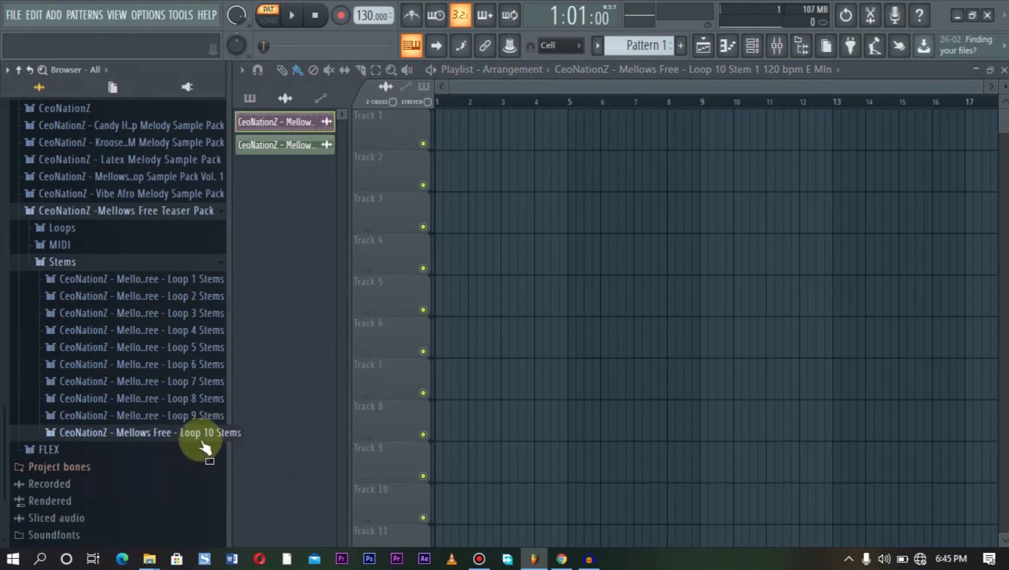
Place Loop 10 Stems 1 to 4 from the Stems folder on playlist Tracks 1 to 4, each starting at bar 1
left_click(201, 442)
left_click_drag(153, 451, 443, 153)
left_click_drag(169, 465, 440, 177)
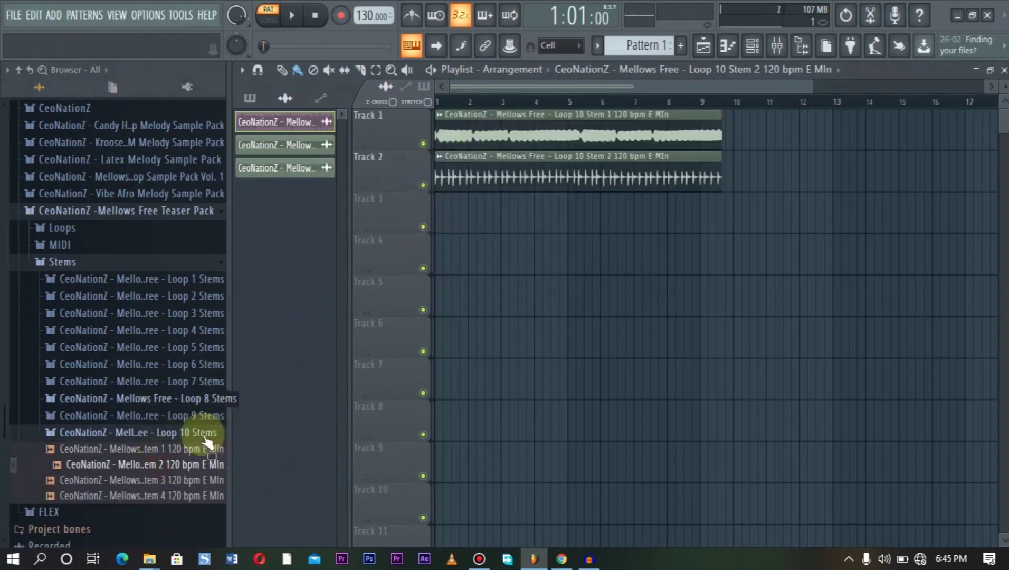
left_click_drag(164, 481, 426, 238)
left_click_drag(179, 507, 441, 262)
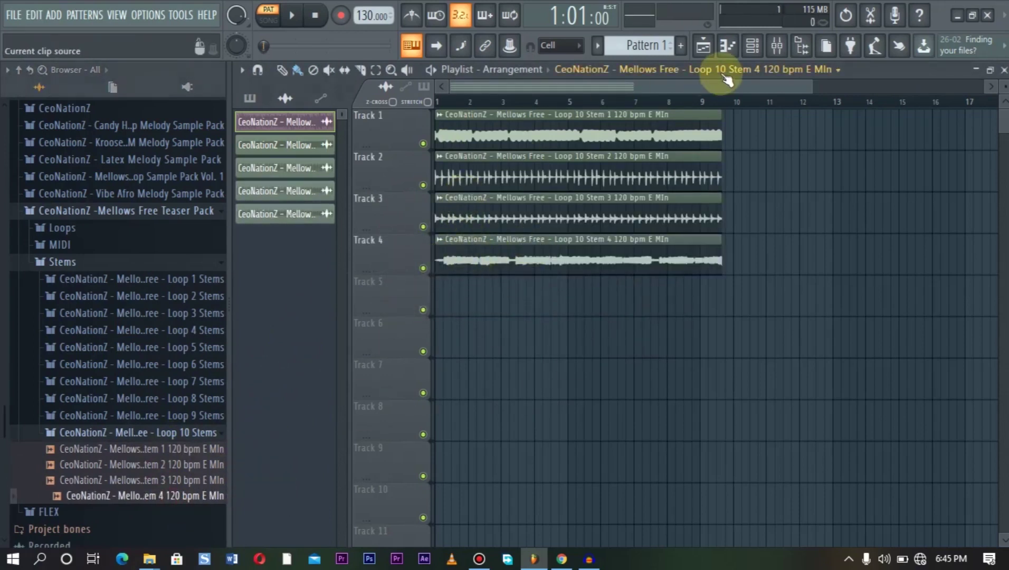
Route the four placed stem channels to mixer tracks 1 to 4 in the channel rack and close the rack
left_click(758, 49)
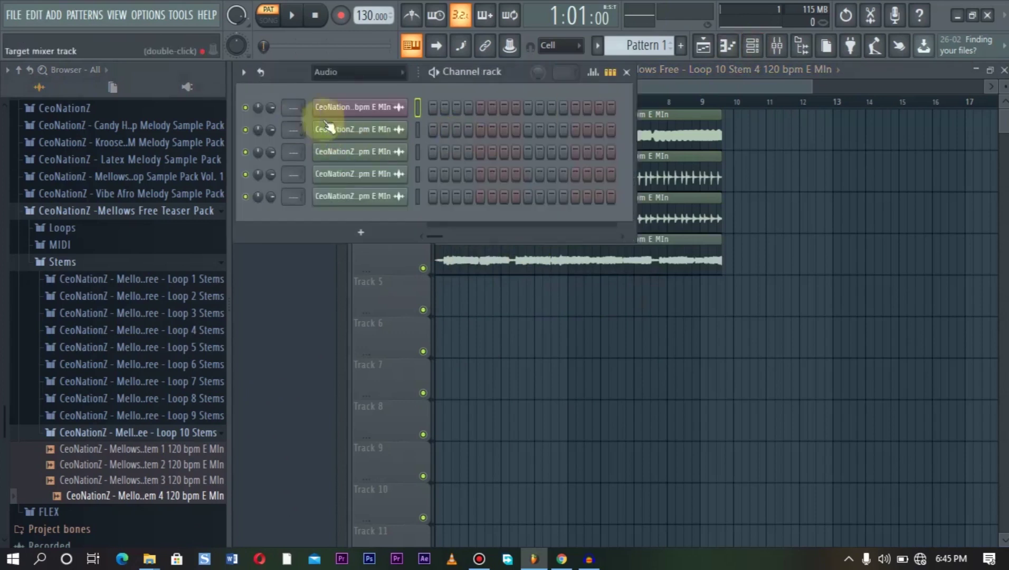
left_click_drag(299, 132, 294, 211)
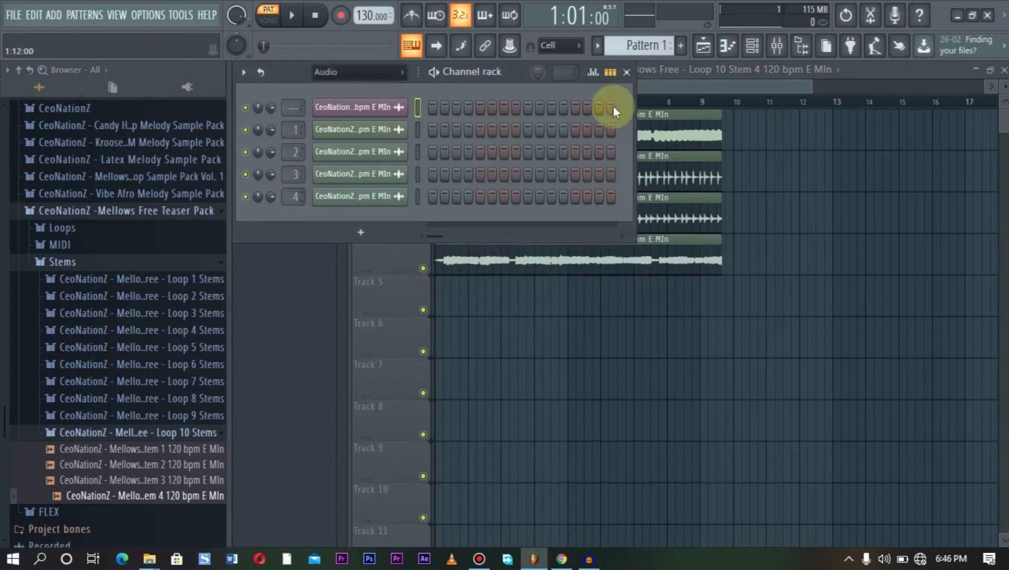
left_click(663, 86)
Play the arrangement in song mode, check the stems' levels in the mixer, and stop playback
key("space")
key("space")
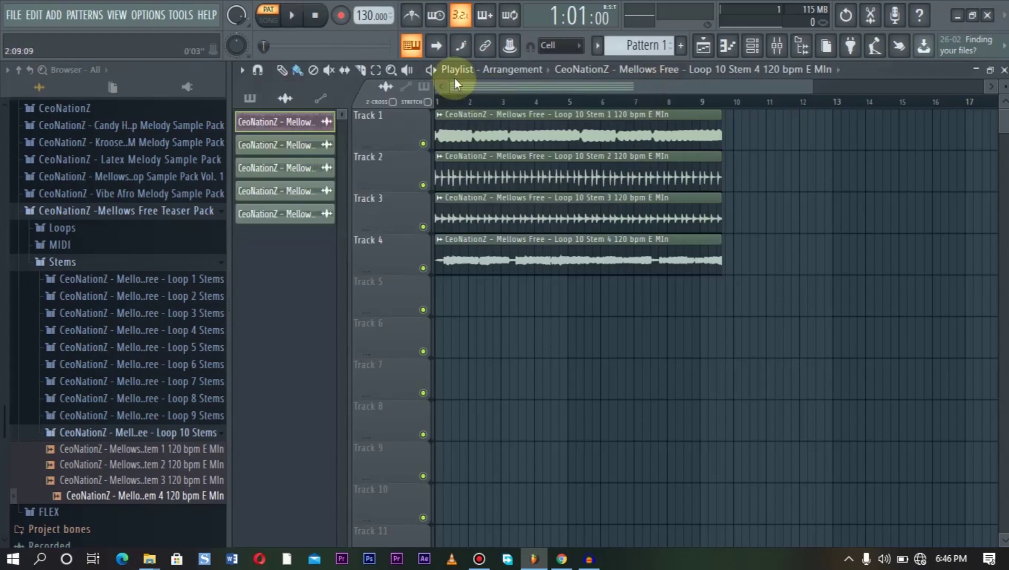
key("space")
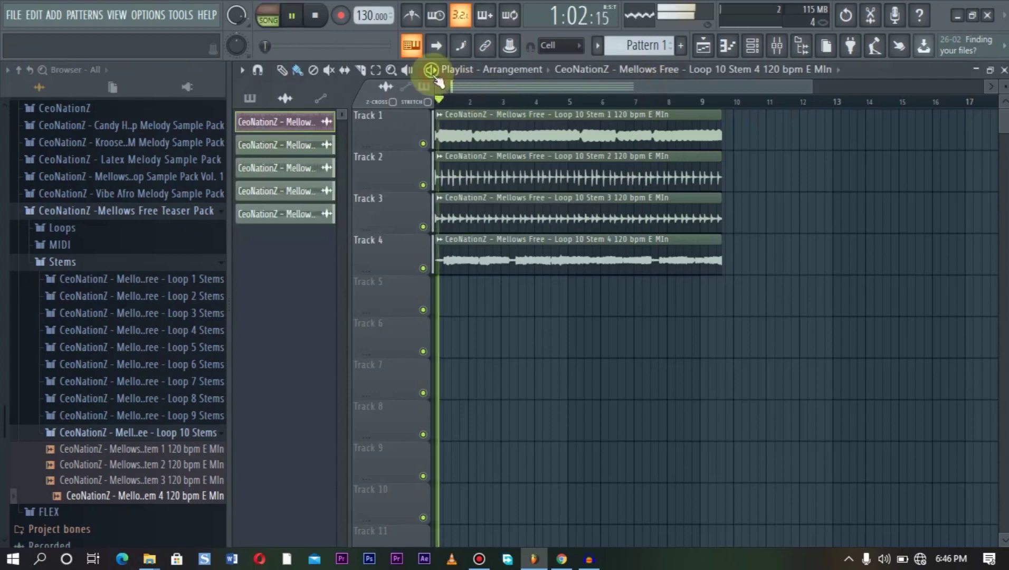
left_click(777, 48)
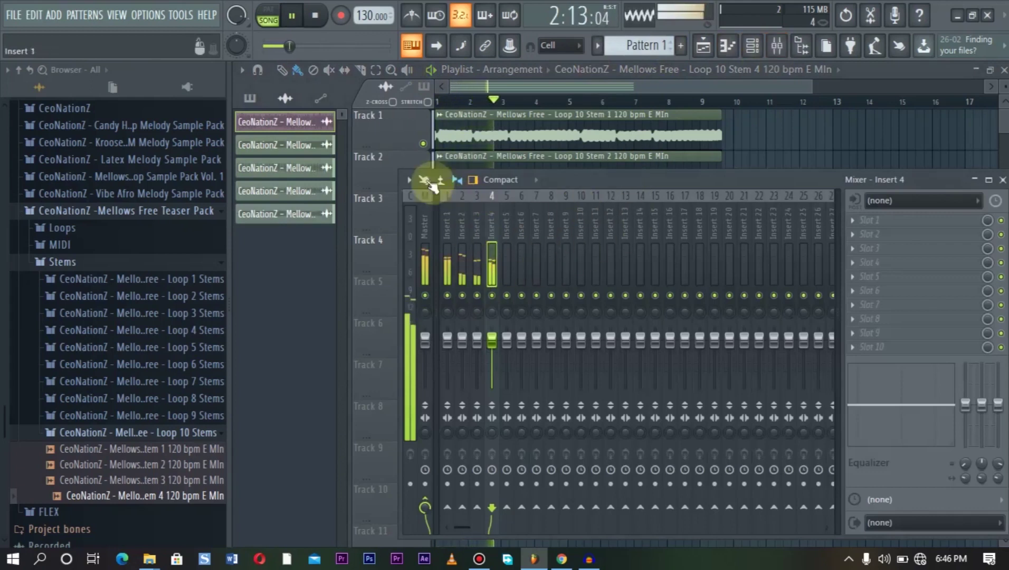
left_click(376, 169)
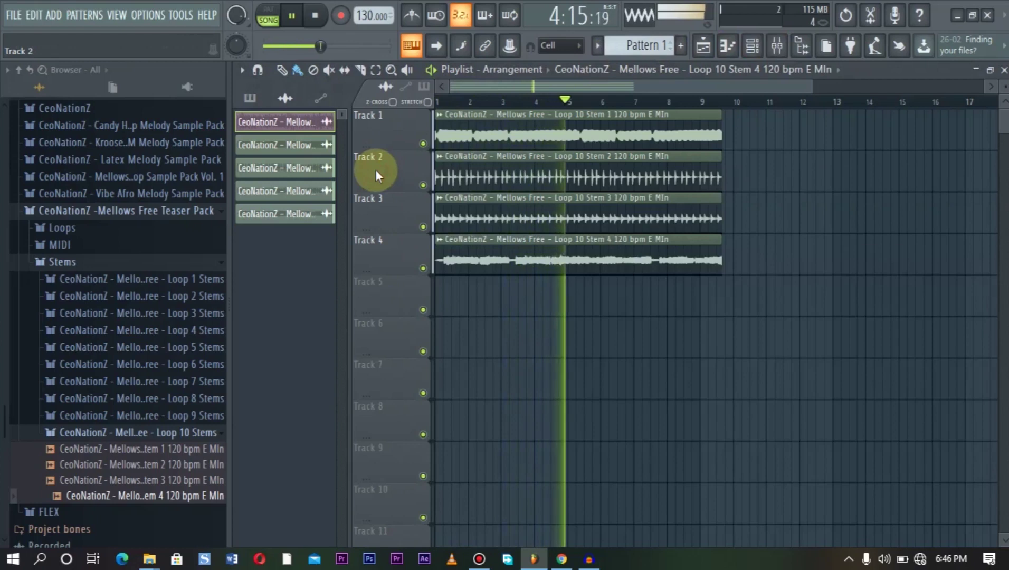
key("space")
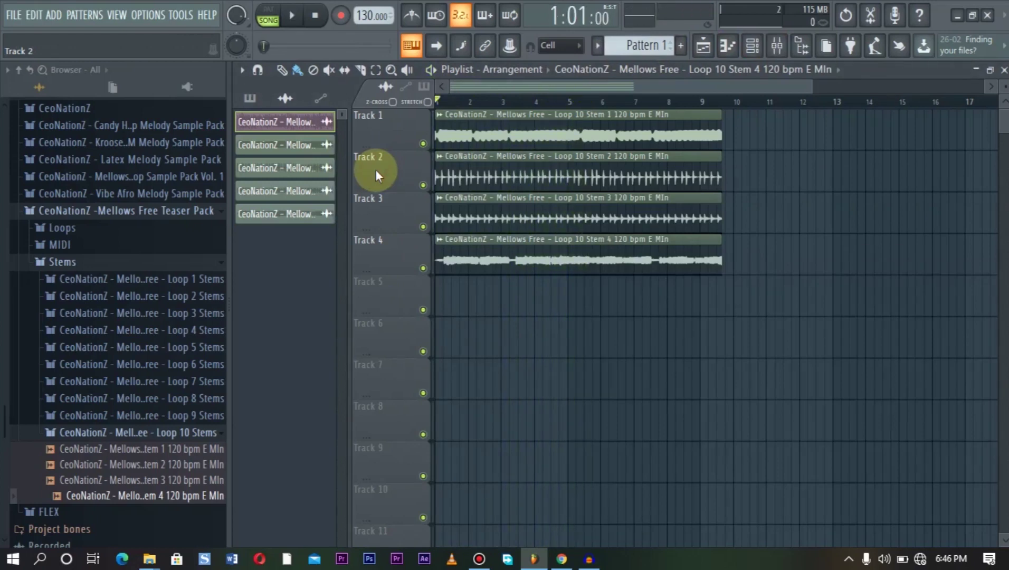
Create an automation clip for the Master track's volume fader and close the mixer
left_click(779, 43)
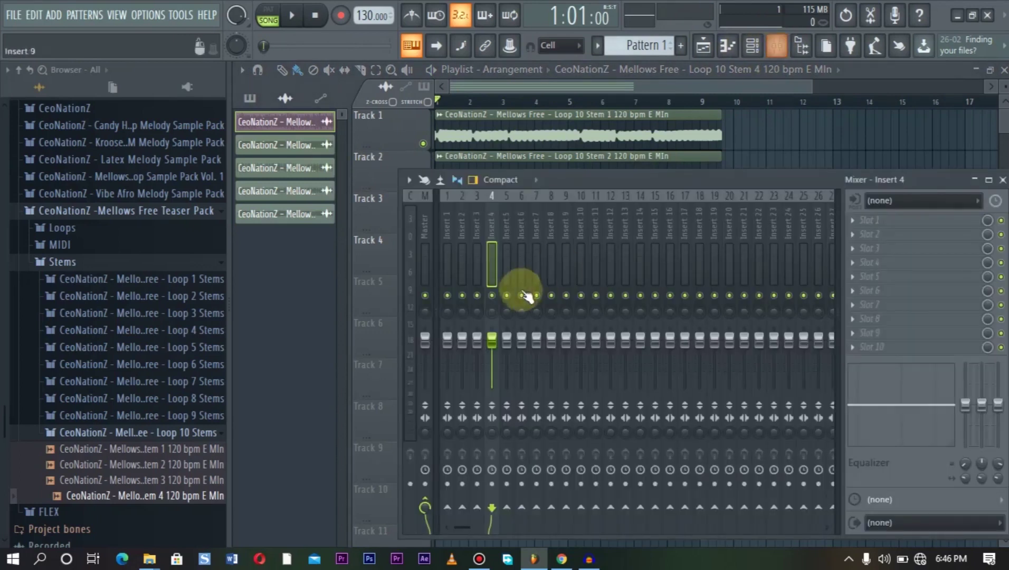
left_click(426, 340)
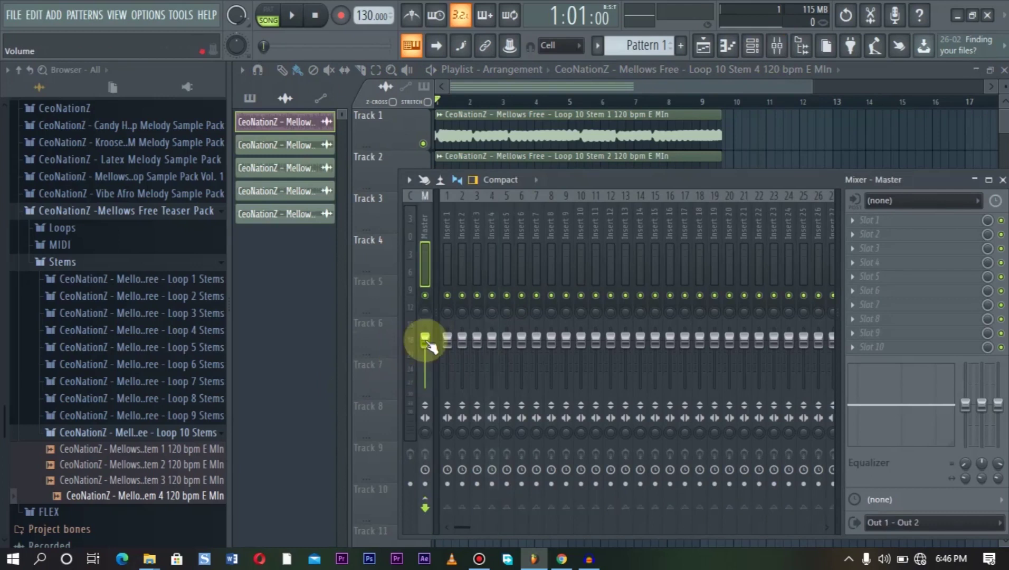
right_click(426, 342)
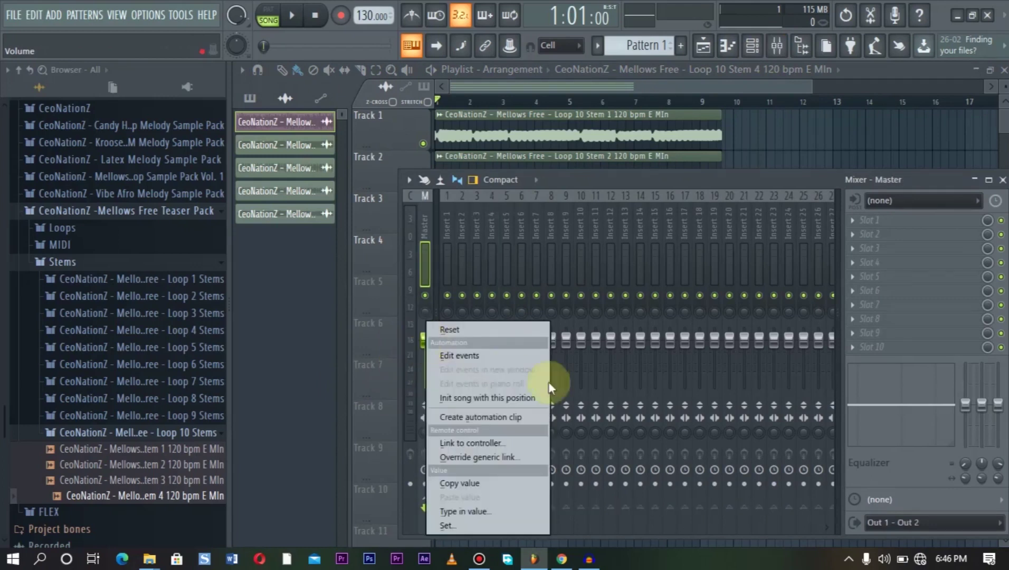
left_click(476, 417)
left_click(413, 159)
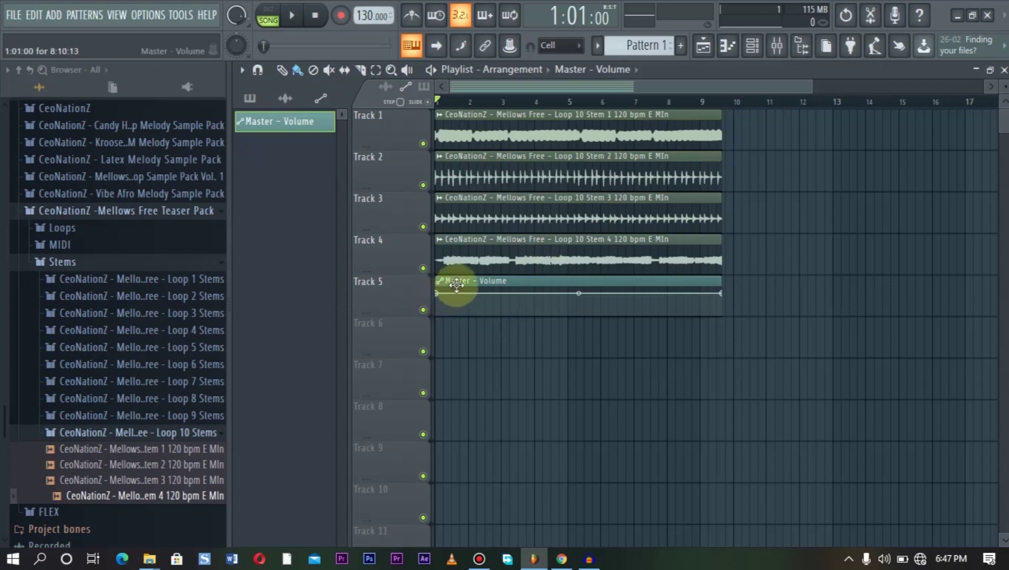
Try raising the first point of the Master - Volume clip to 100%, and restore its original level
left_click_drag(437, 293, 437, 263)
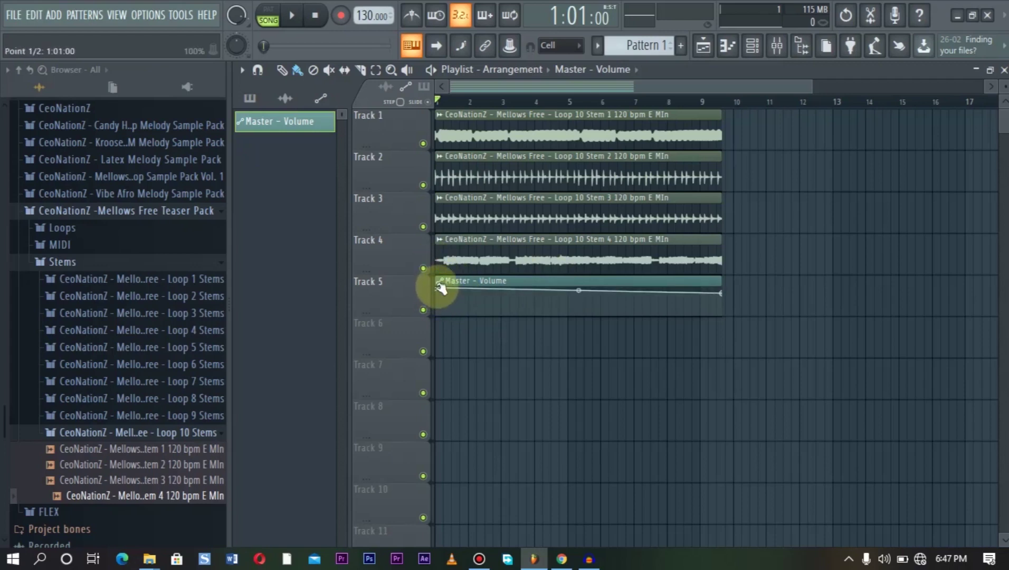
left_click_drag(437, 288, 472, 298)
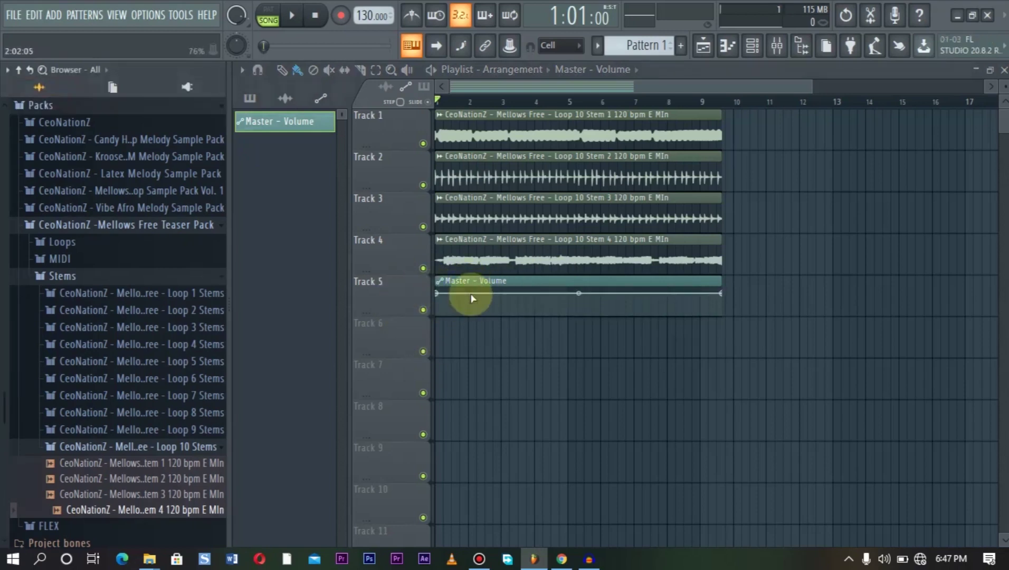
Check the Master volume fader's exact value through its Set option, and close the value knob and mixer
left_click(776, 45)
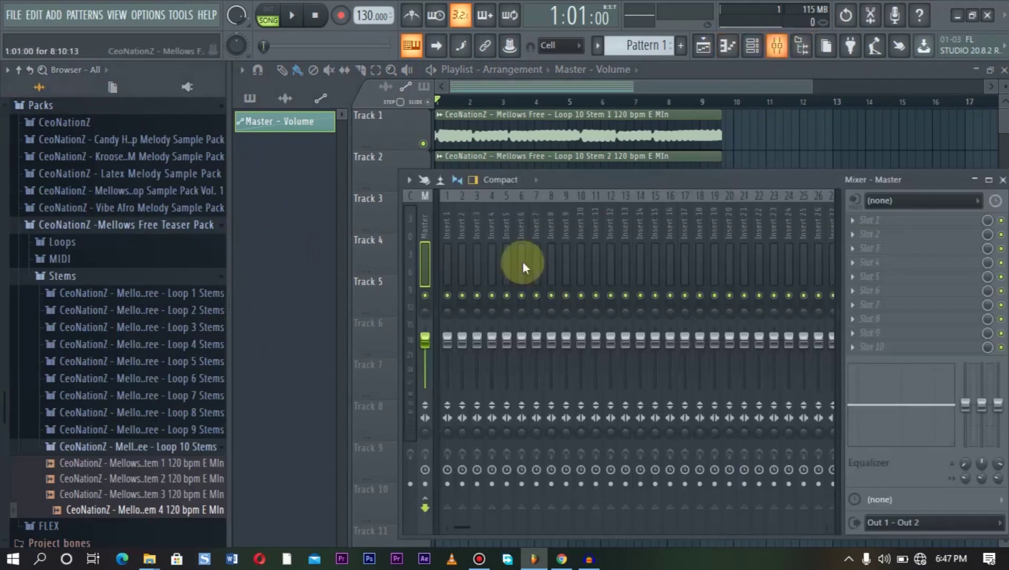
right_click(424, 340)
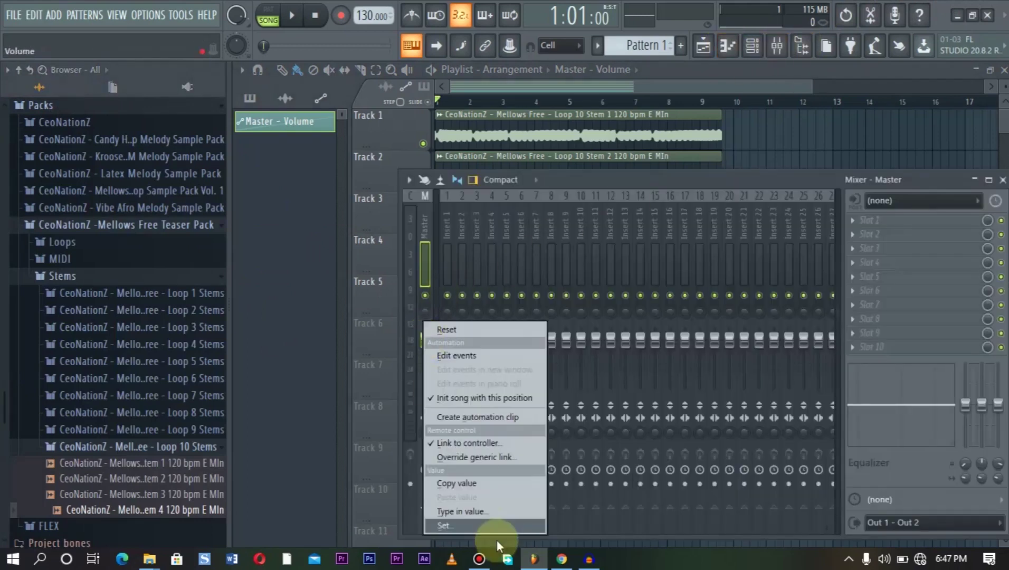
left_click(460, 526)
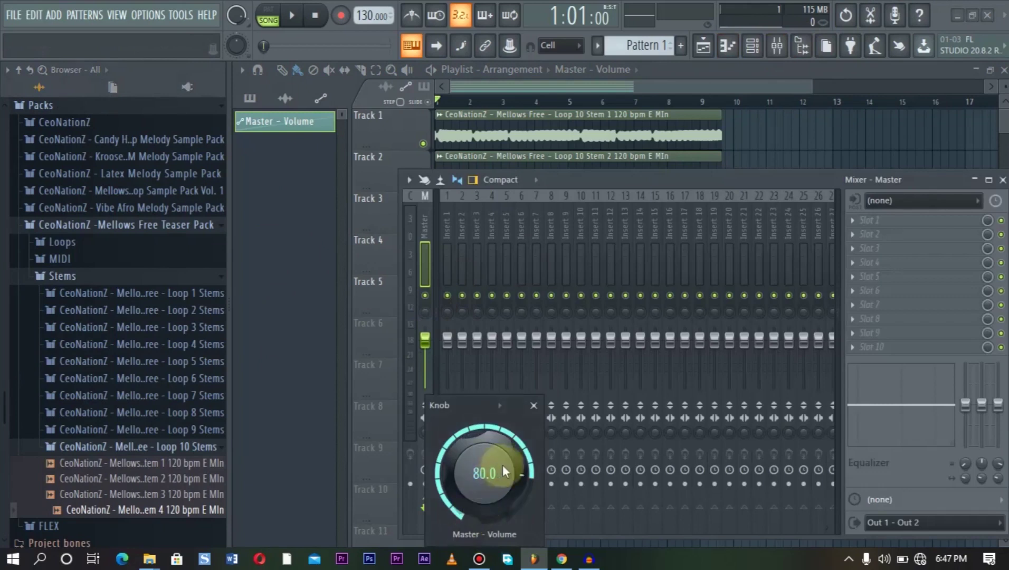
left_click(533, 405)
left_click(371, 217)
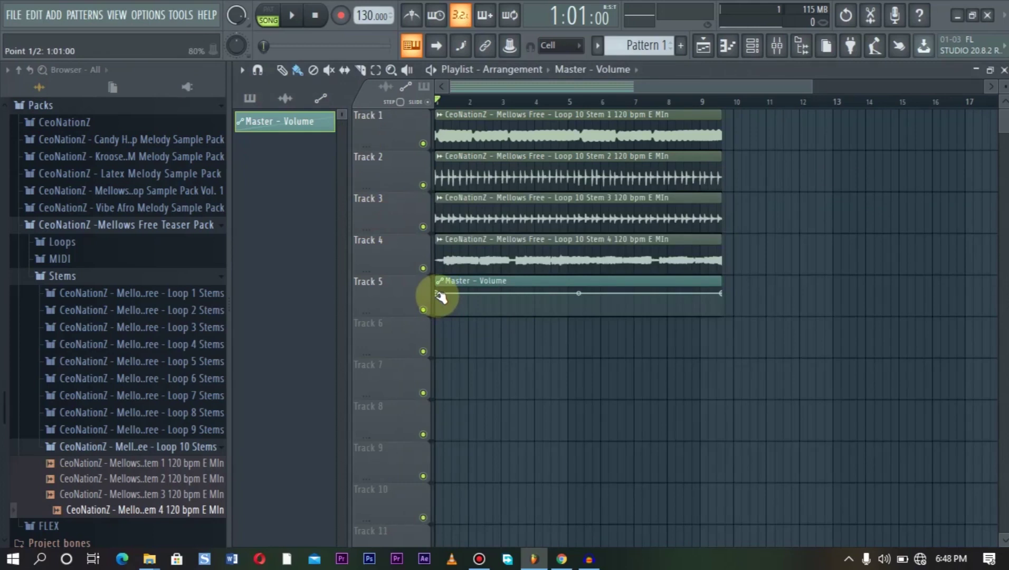
Add a control point at 3:05:00 in the Master - Volume clip, and try lowering and raising it
right_click(517, 293)
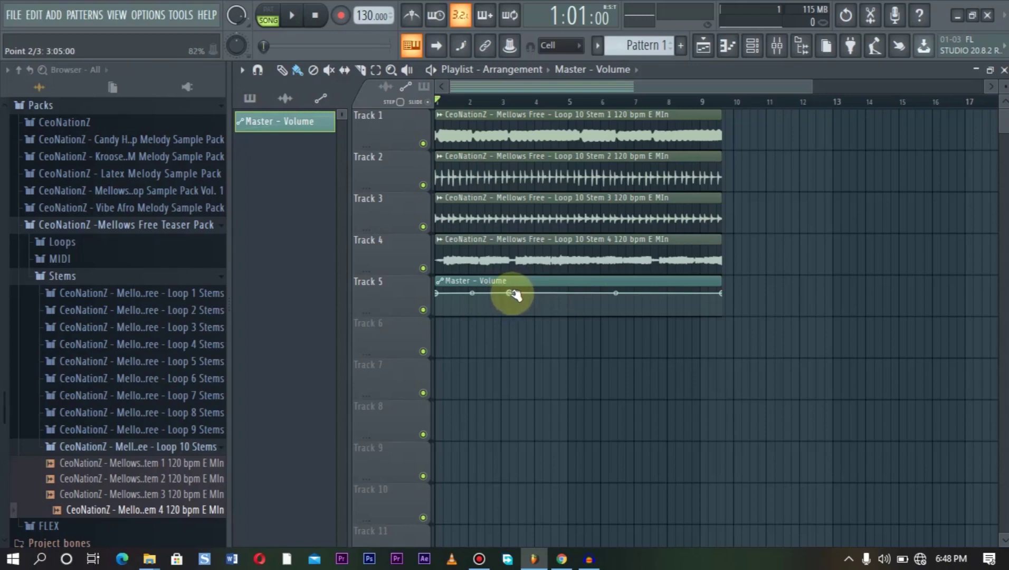
left_click_drag(513, 295, 505, 322)
left_click_drag(510, 323, 515, 297)
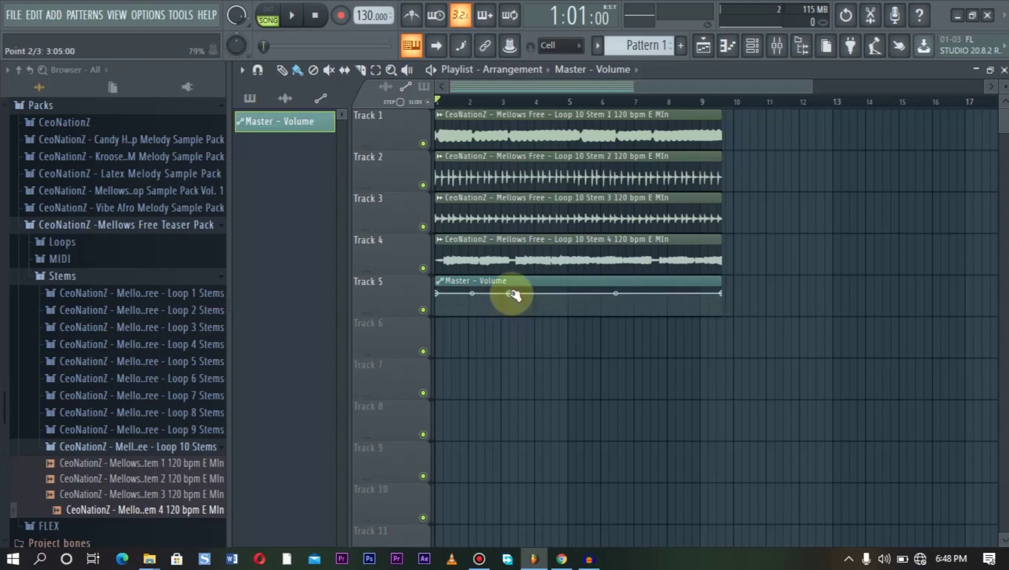
Copy the Master - Volume clip's first point value of 80% and paste it onto the second point
right_click(437, 293)
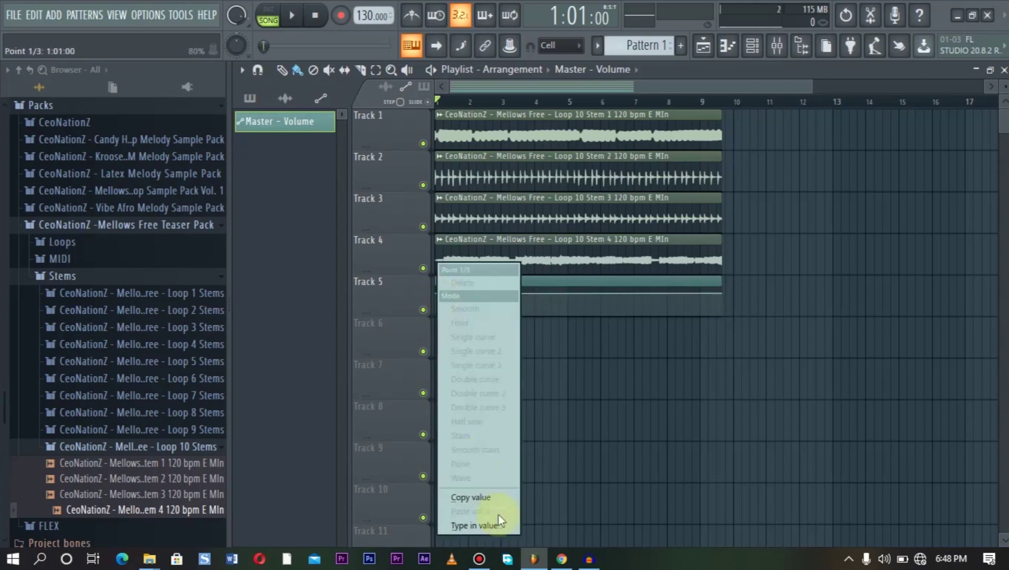
left_click(484, 498)
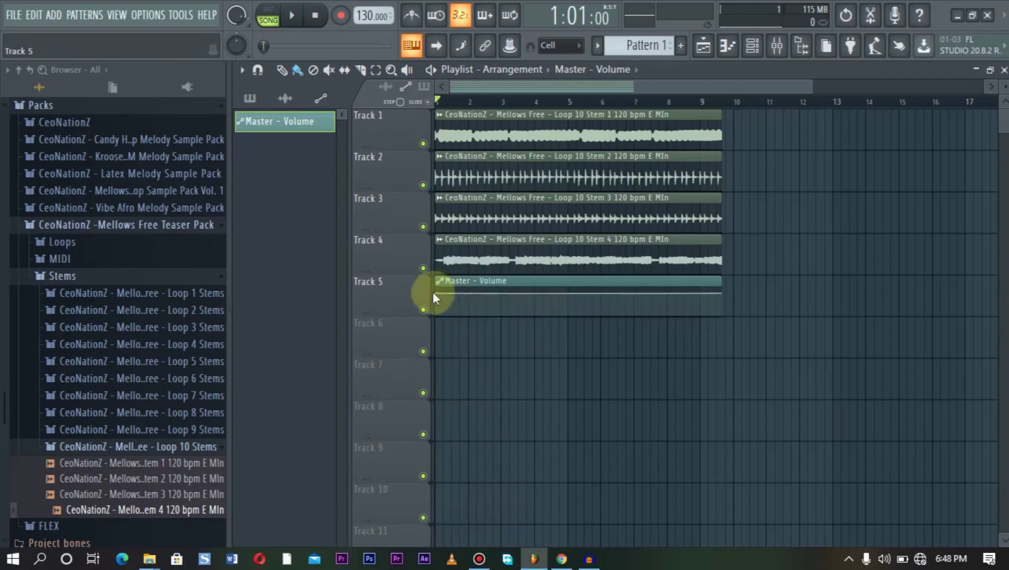
right_click(509, 294)
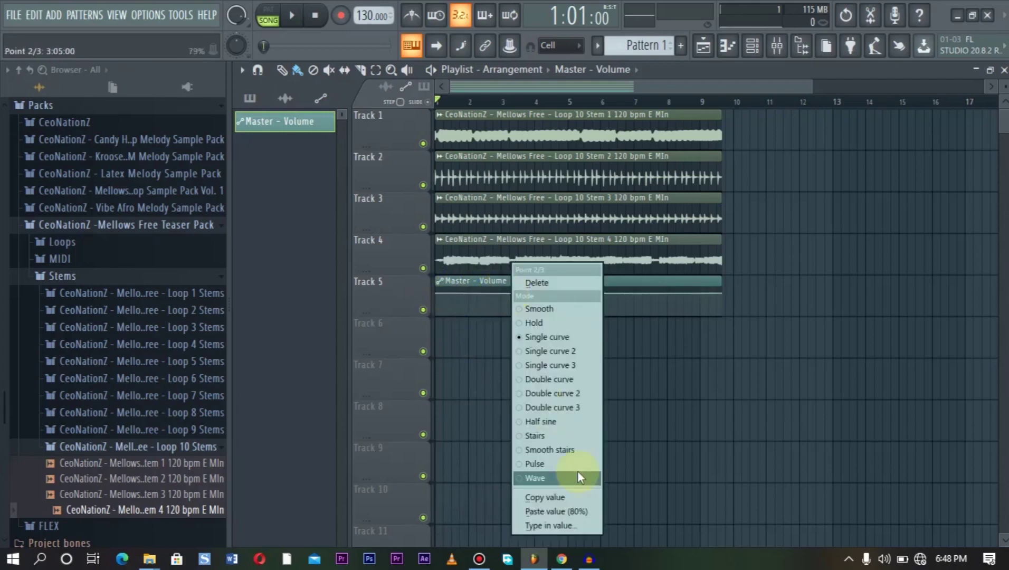
left_click(560, 519)
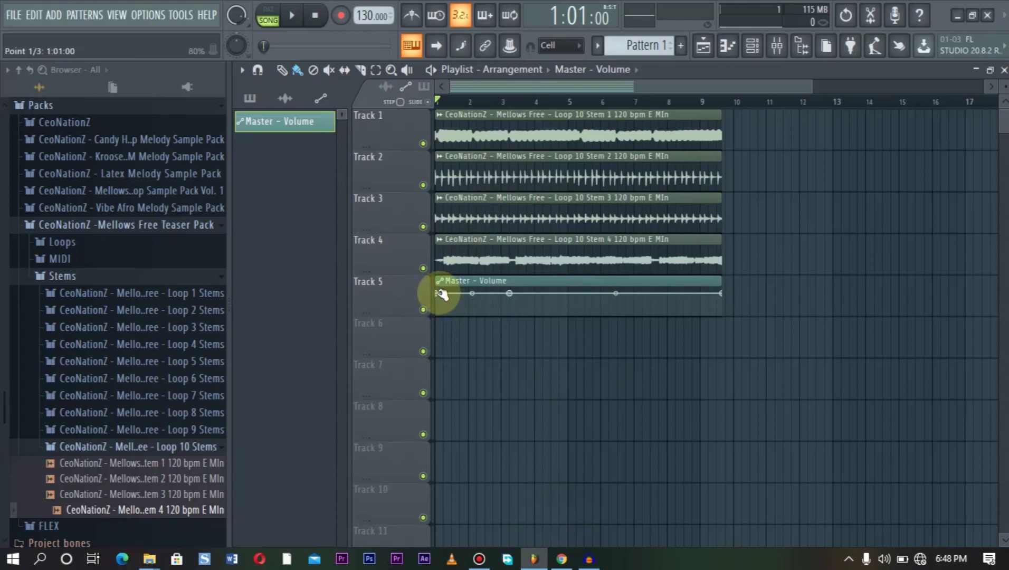
Lower the Master - Volume clip's first point to the bottom for a fade-in, and play the song
left_click_drag(438, 294, 435, 326)
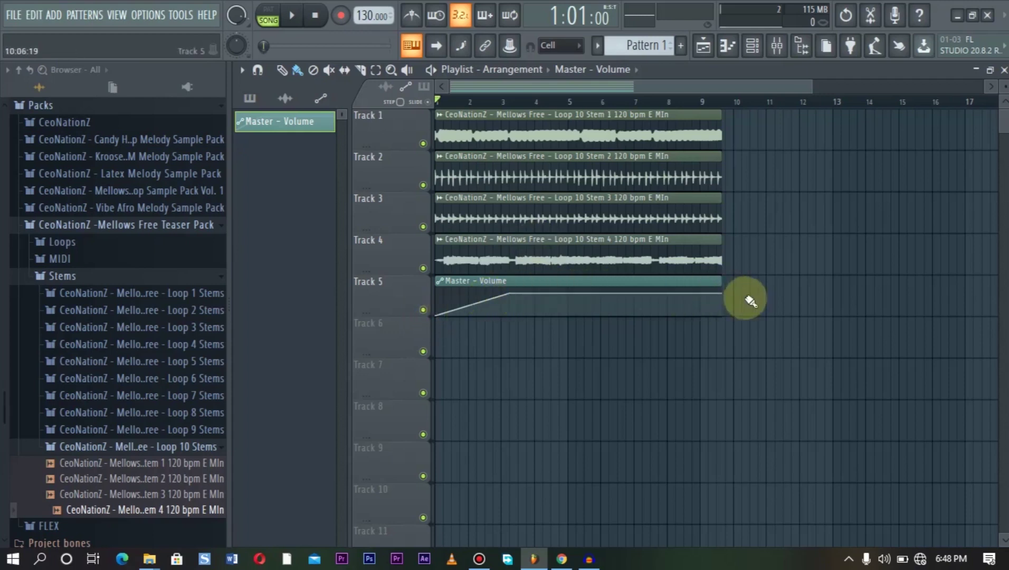
key("space")
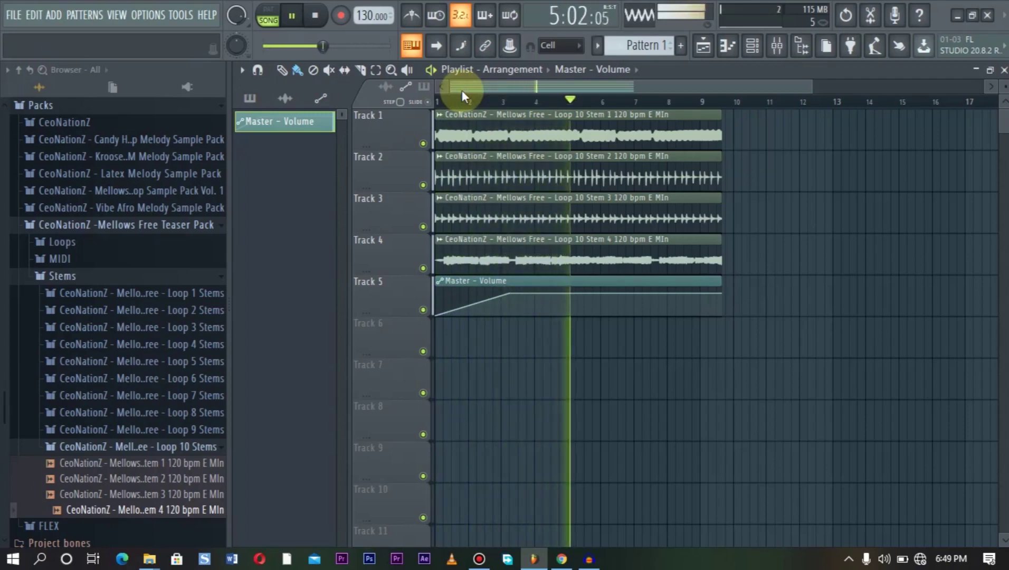
Add a Master - Volume control point at 7:13:00 with the pasted 80% value, and lower the last point to the bottom for a fade-out
key("space")
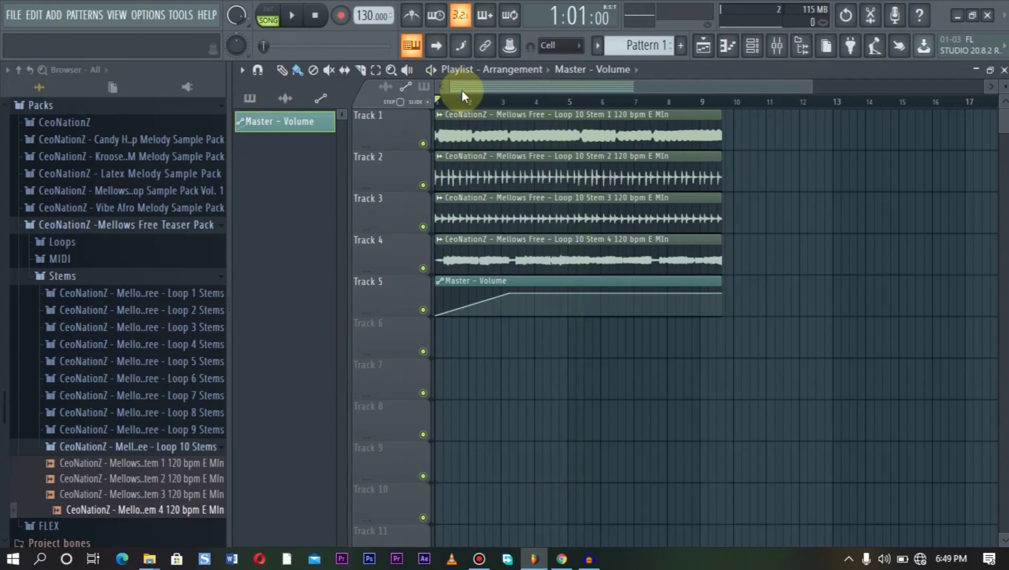
mouse_move(672, 296)
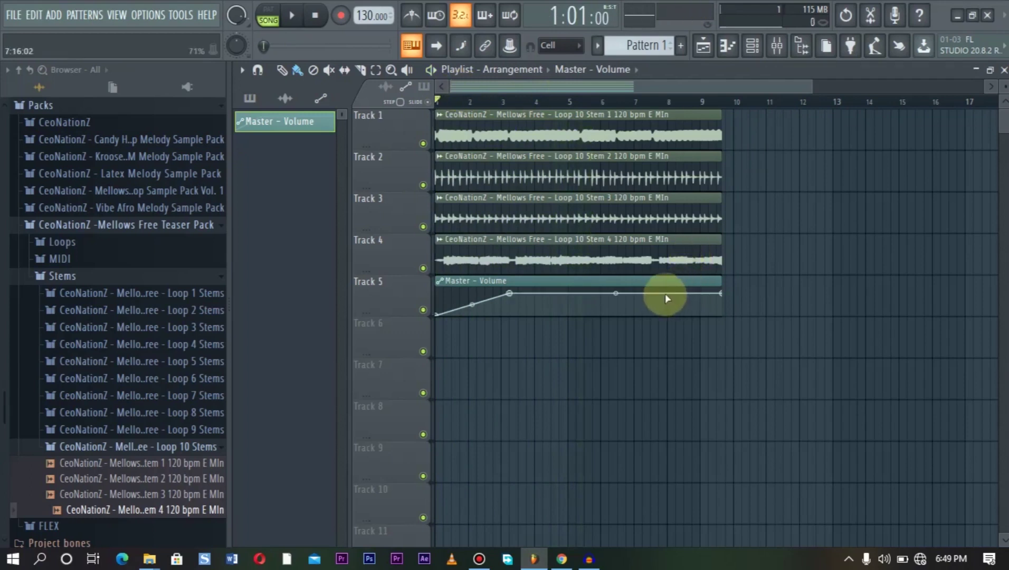
right_click(664, 293)
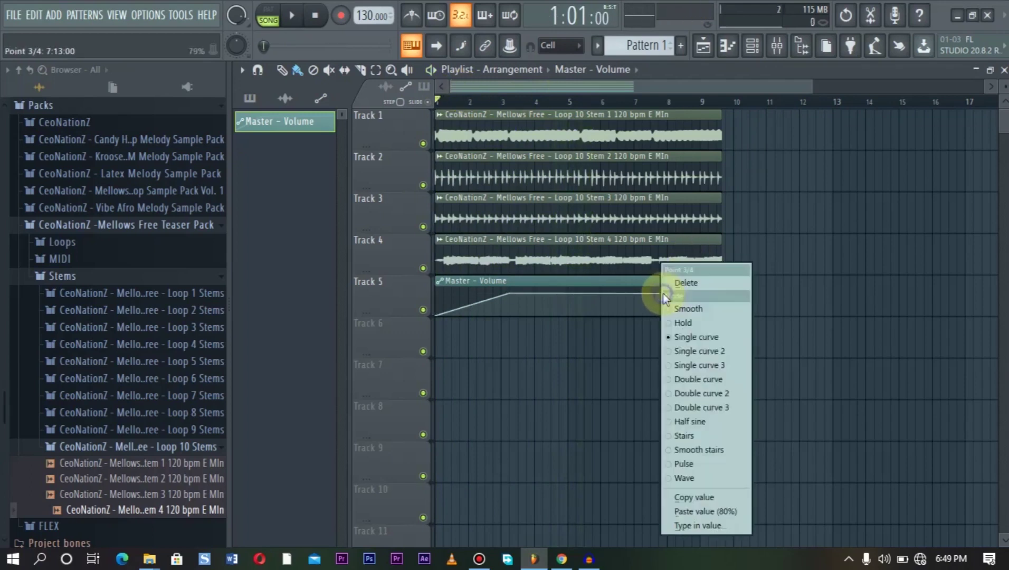
left_click(689, 510)
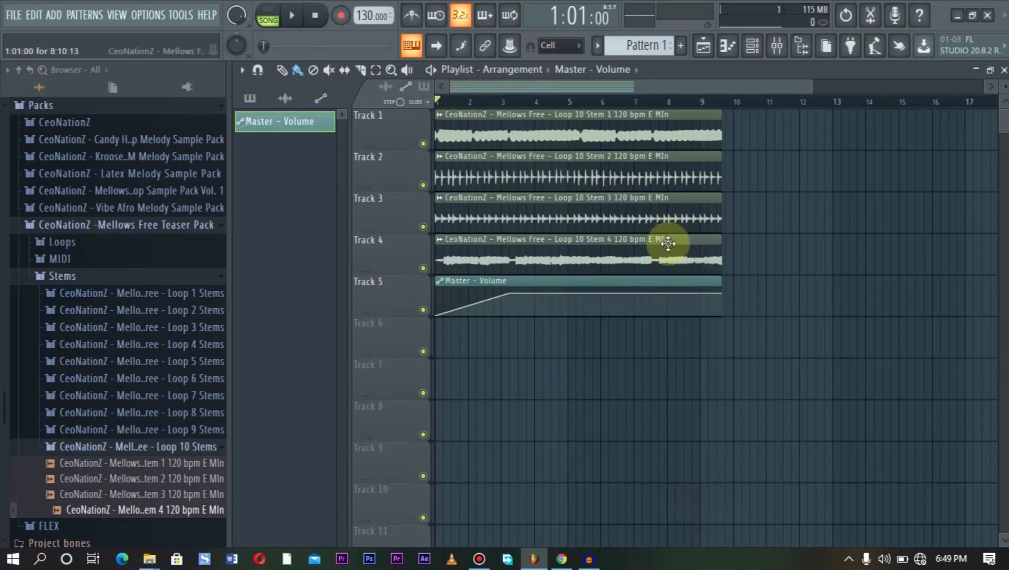
left_click_drag(717, 293, 725, 338)
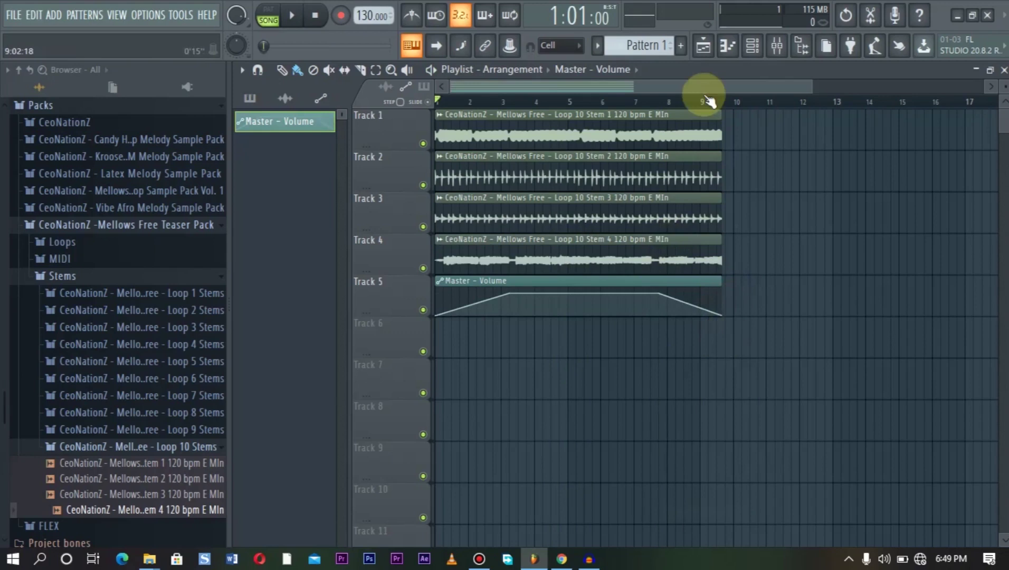
Play the song from 7:09 to hear the fade-out, and return the playhead to the start
left_click(657, 101)
key("space")
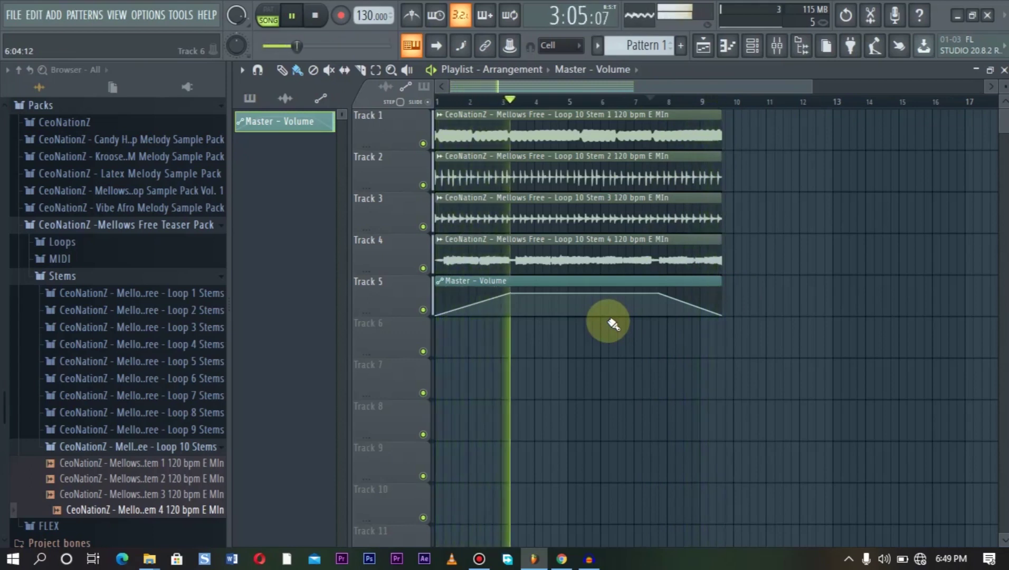
key("space")
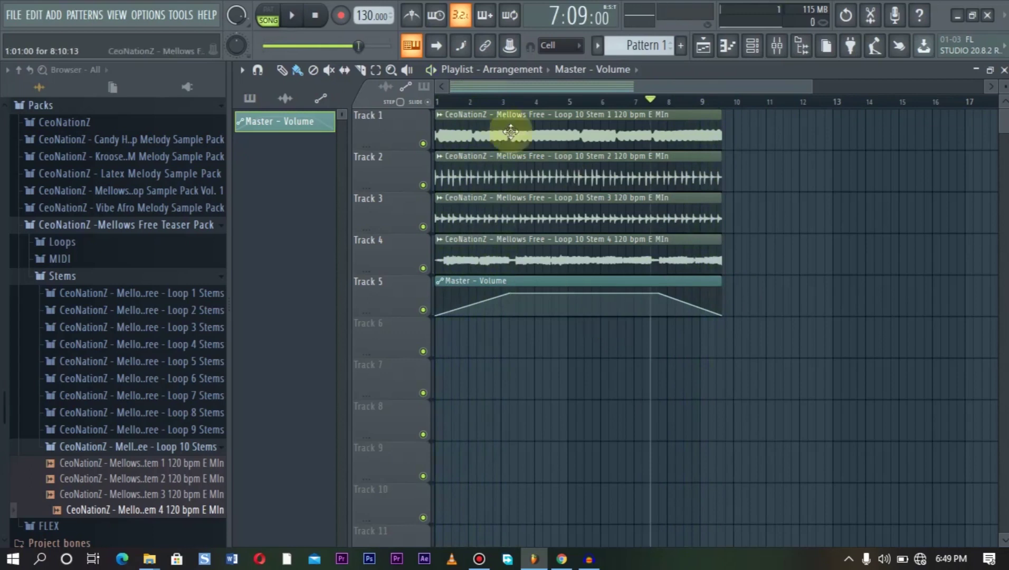
left_click_drag(475, 102, 407, 122)
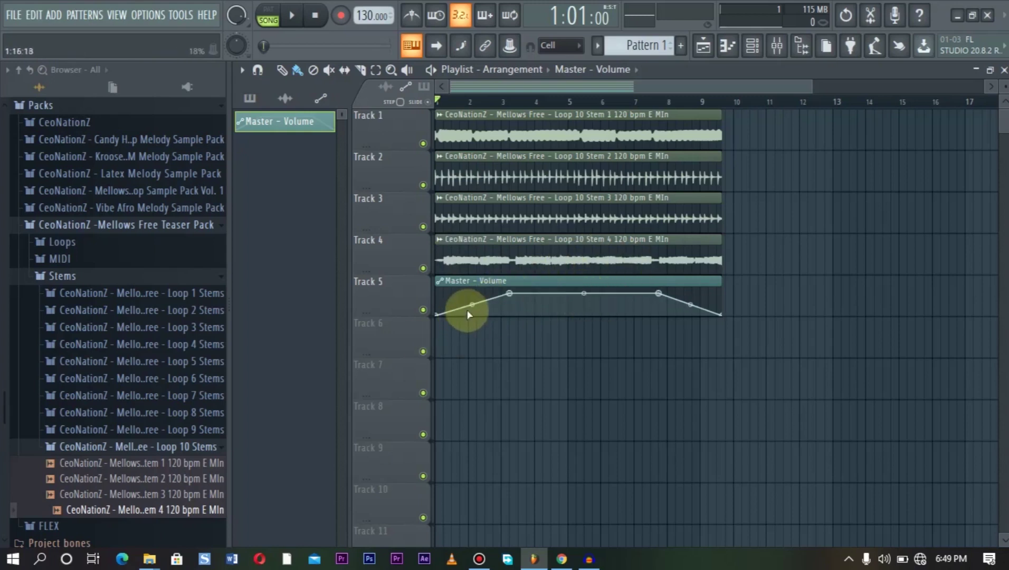
Bend the Master - Volume clip's fade-in curve upward and its fade-out curve downward with the tension handles
left_click_drag(472, 304, 473, 304)
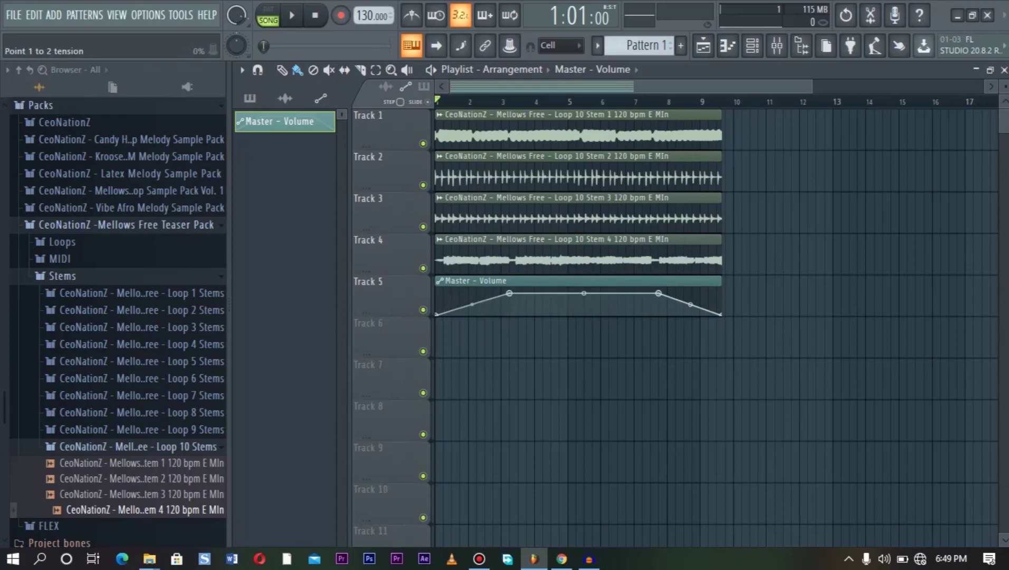
mouse_move(472, 294)
left_mouse_down()
mouse_move(472, 308)
mouse_move(472, 297)
left_mouse_up()
left_click_drag(471, 315, 472, 297)
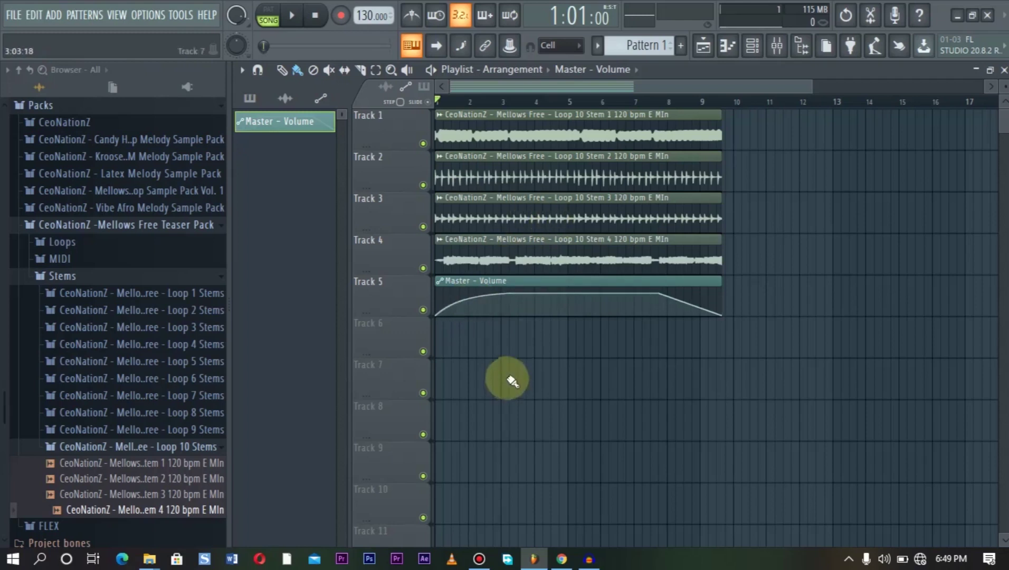
mouse_move(691, 317)
left_mouse_down()
mouse_move(689, 302)
mouse_move(689, 313)
left_mouse_up()
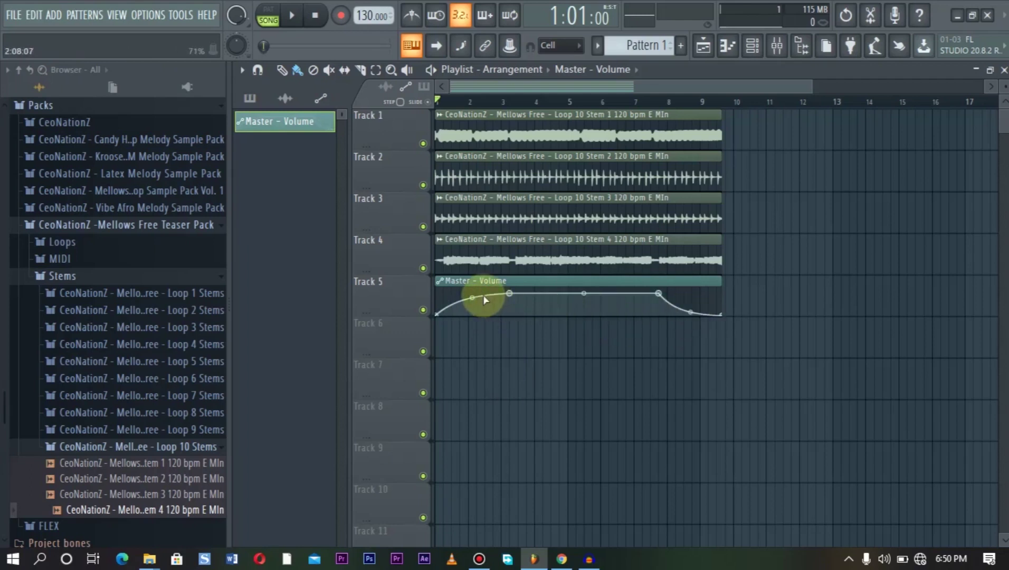
Audition the fade-in bent downward to 21% tension during playback, and reset its curve to a straight line
key("space")
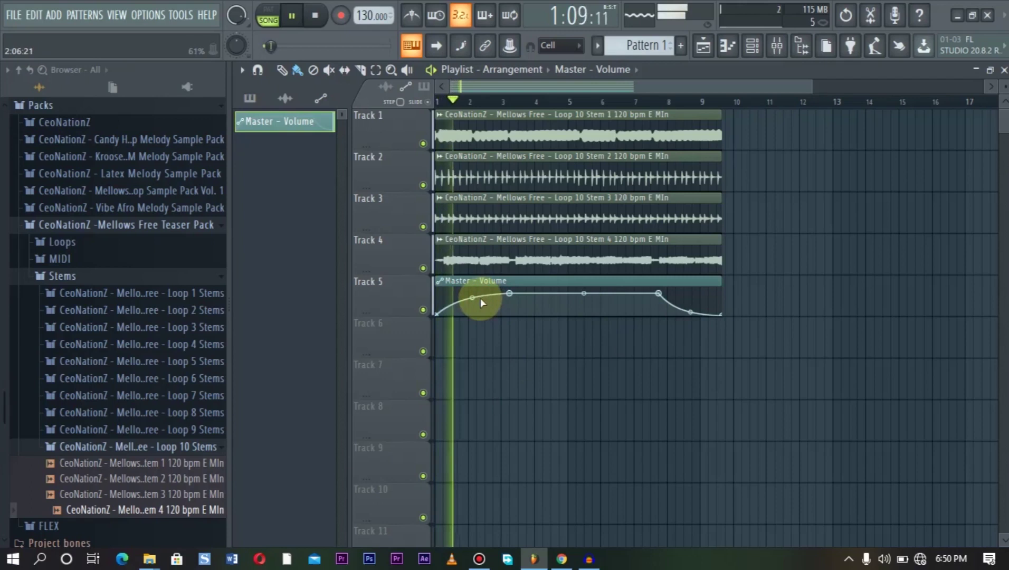
left_click_drag(472, 294, 472, 311)
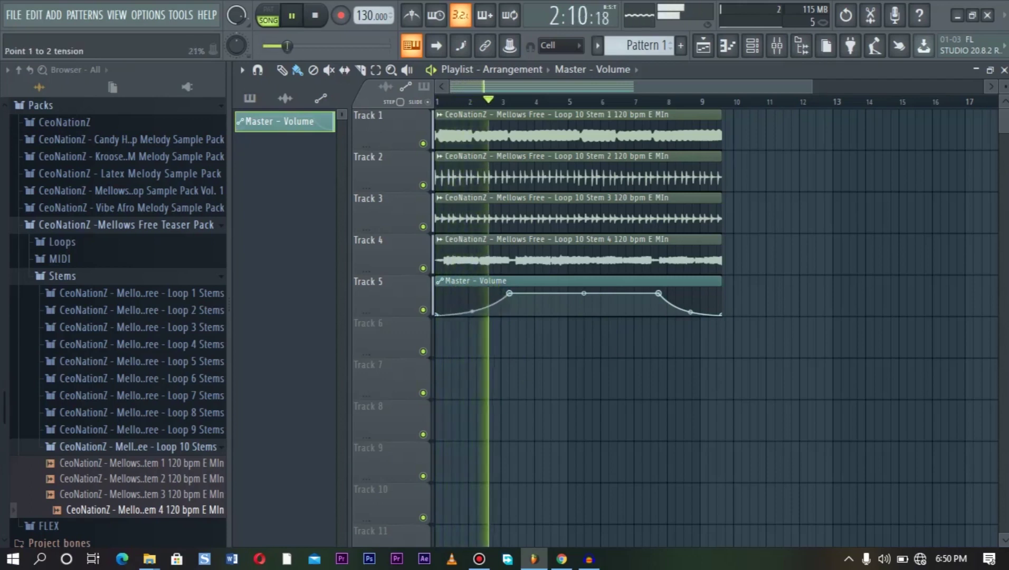
key("space")
key("space")
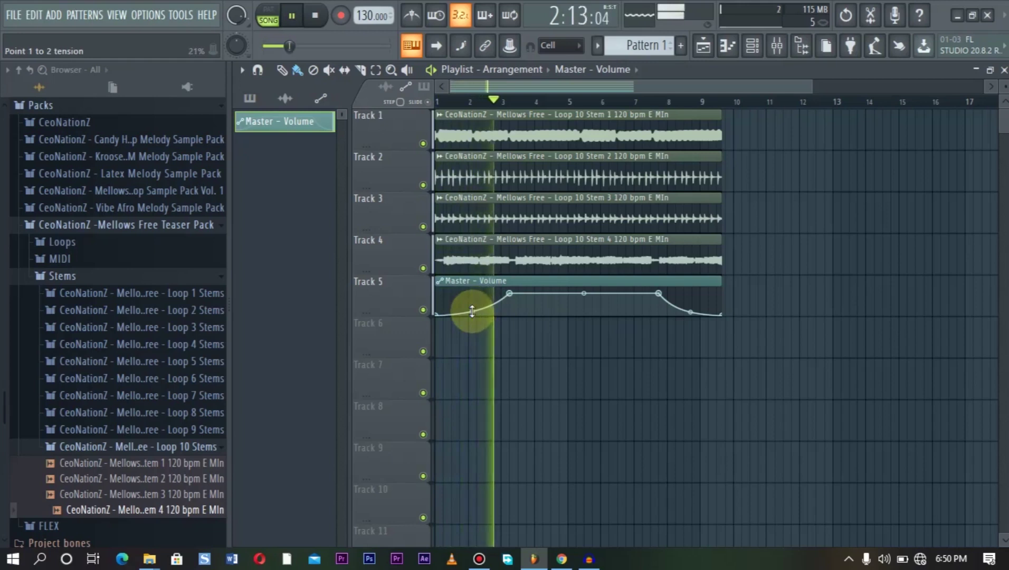
key("space")
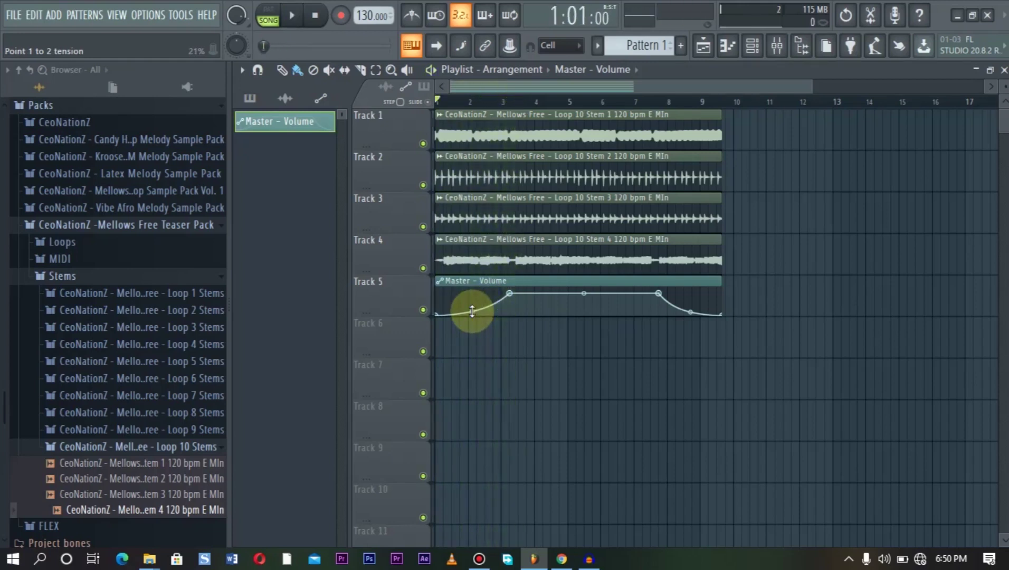
right_click(471, 311)
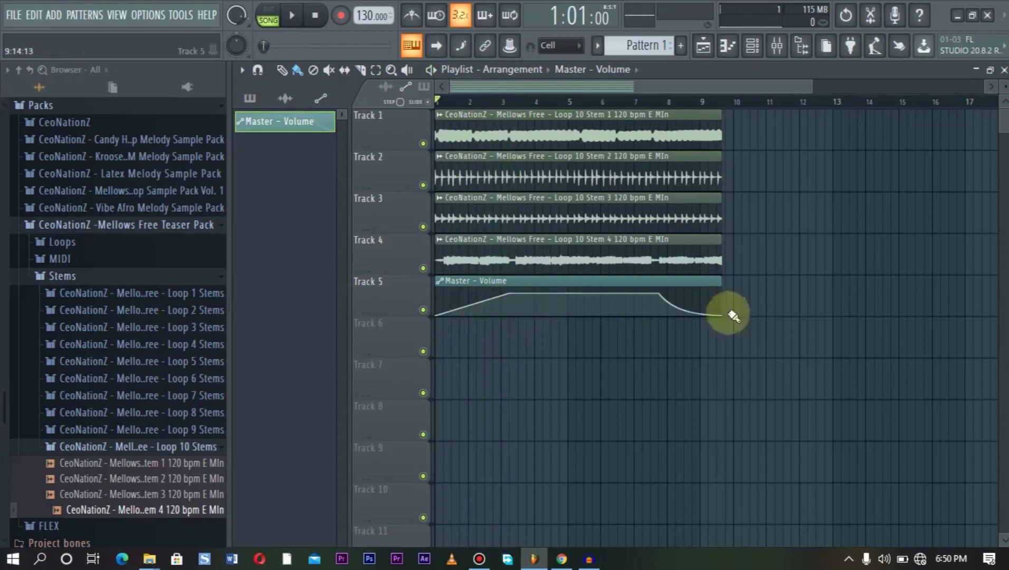
Try the Smooth curve mode on the Master - Volume clip's second point and adjust the fade-in's tension
right_click(510, 294)
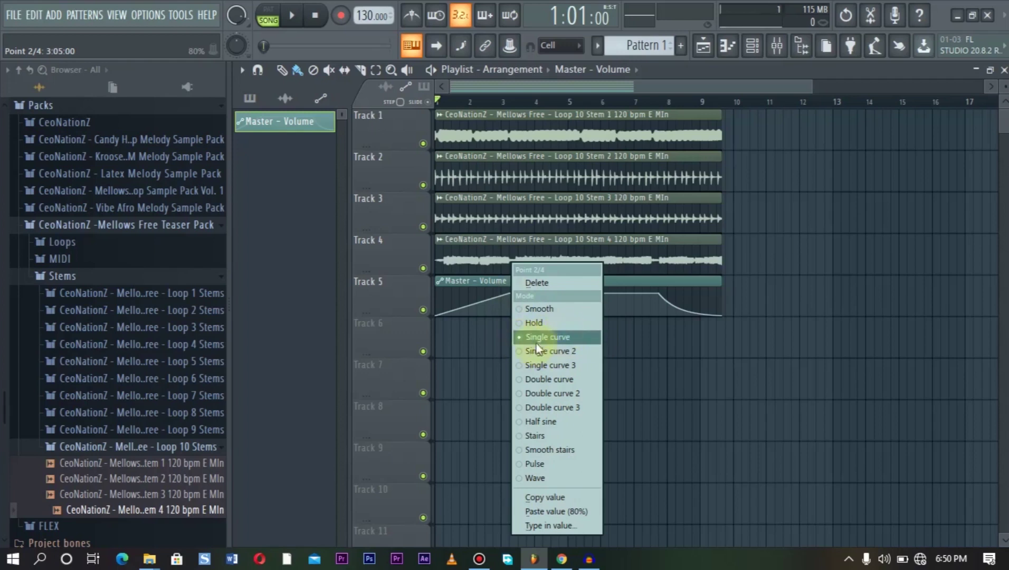
left_click(418, 318)
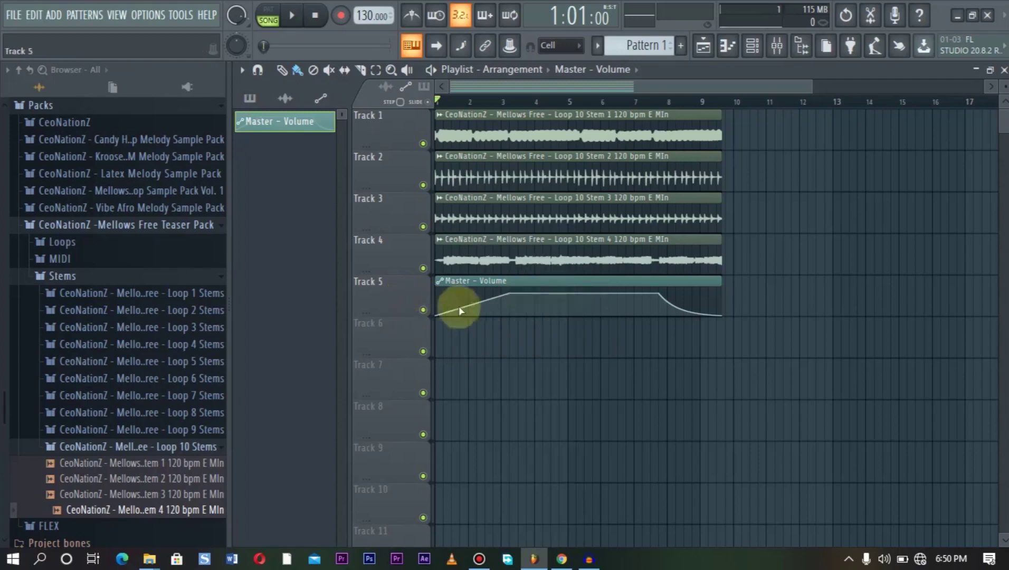
left_click_drag(472, 296, 472, 304)
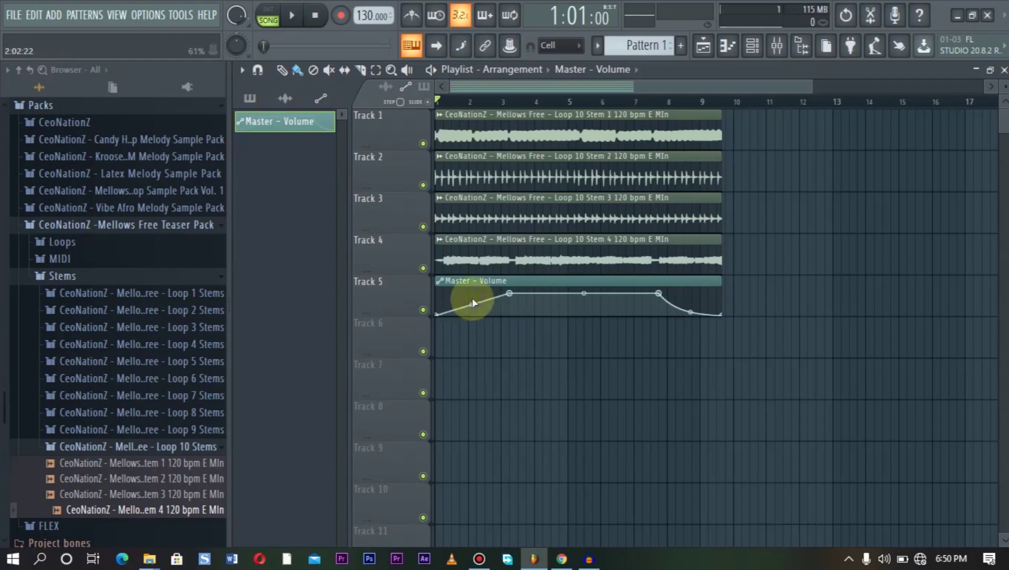
right_click(509, 295)
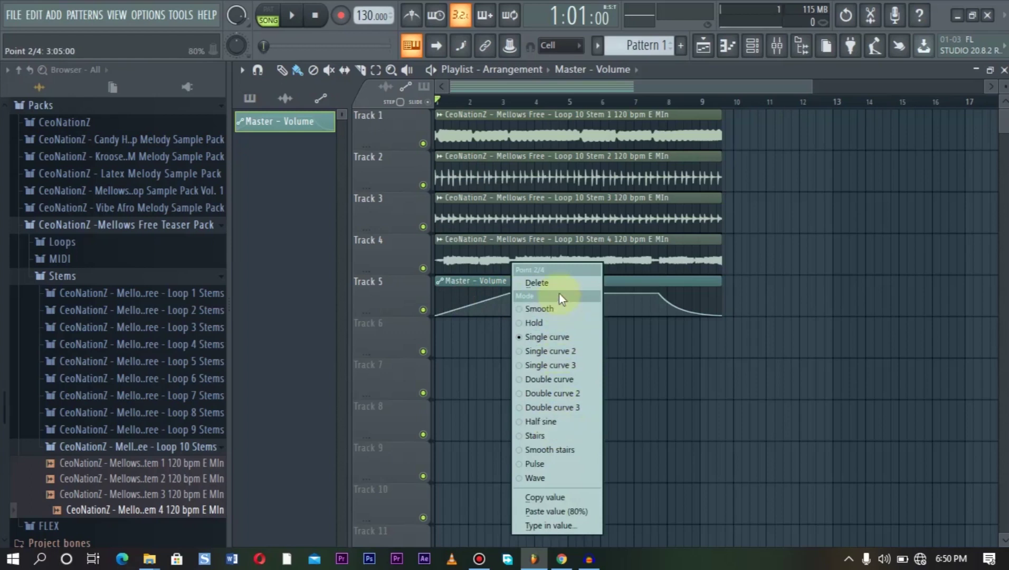
left_click(553, 311)
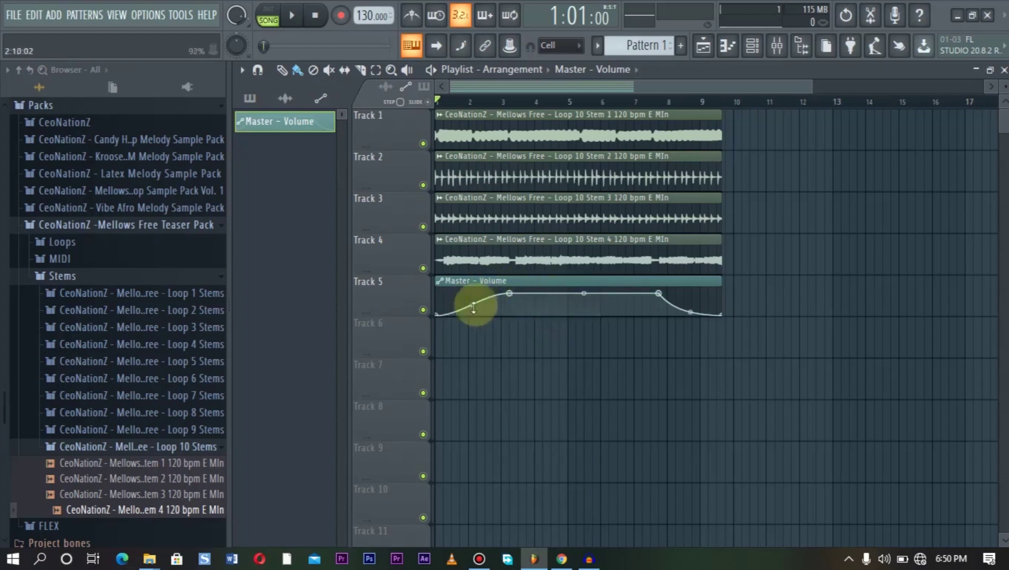
left_click_drag(472, 305, 472, 304)
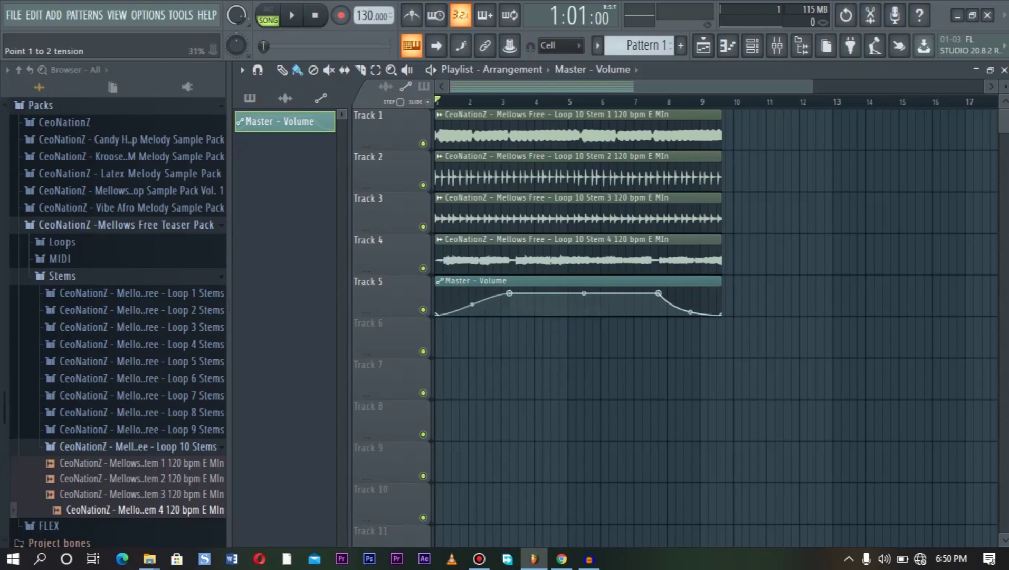
Try the Hold mode on the Master - Volume clip's second point, and play the song from 2:09
right_click(512, 294)
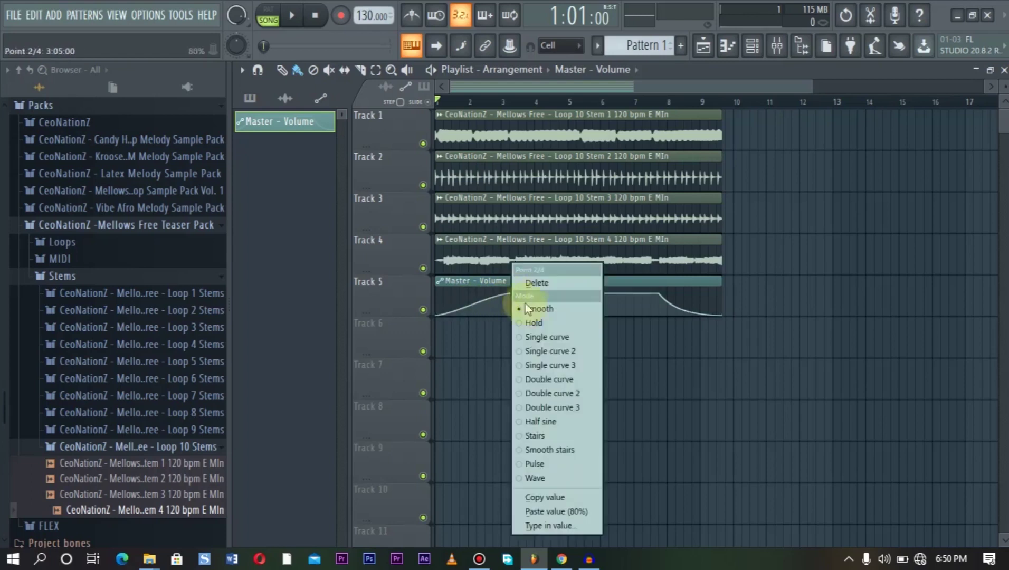
left_click(540, 321)
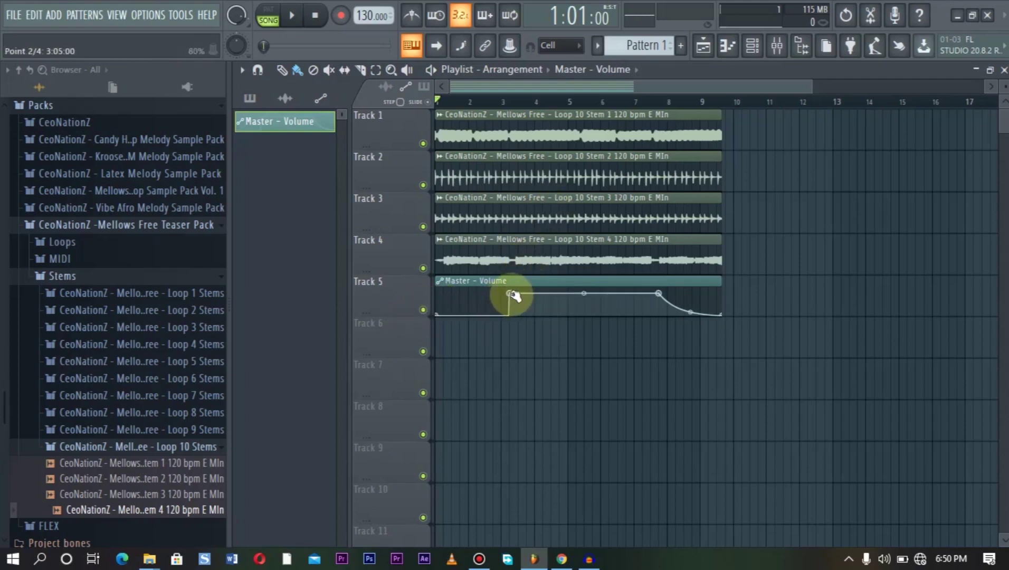
left_click(494, 101)
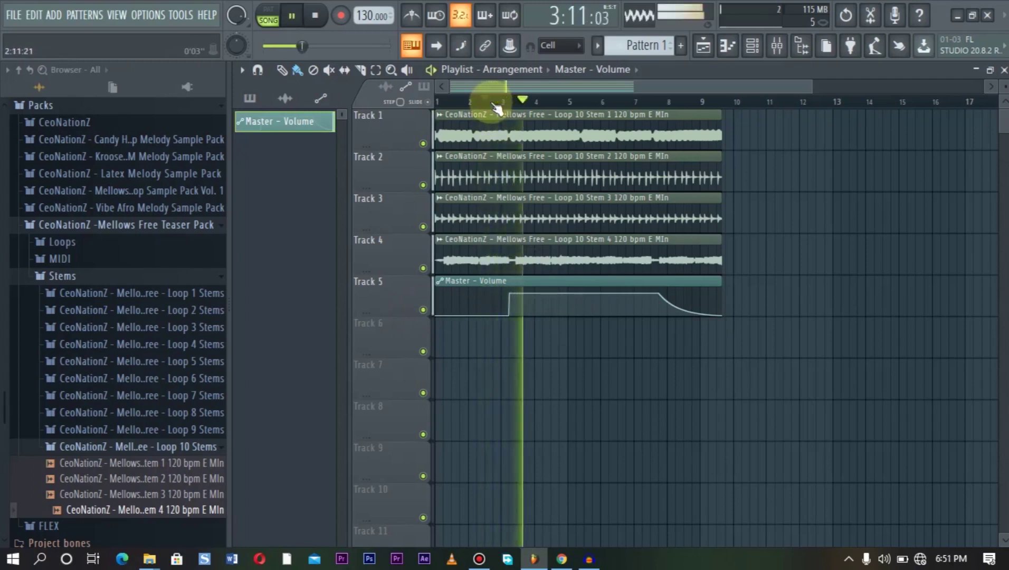
key("space")
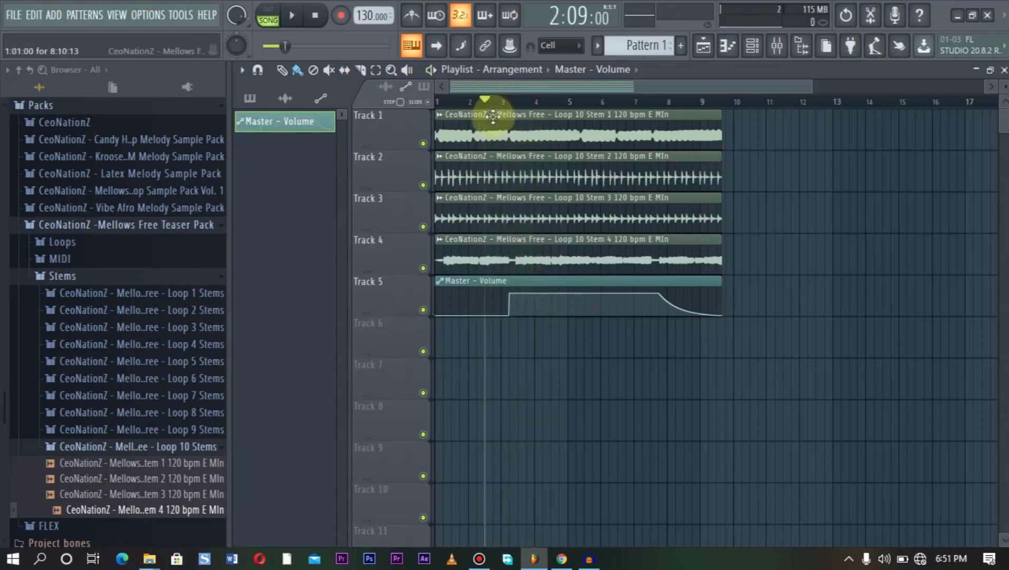
Try the Single curve 2 and Single curve 3 modes on the second point, adjusting the fade-in's tension in each
right_click(509, 293)
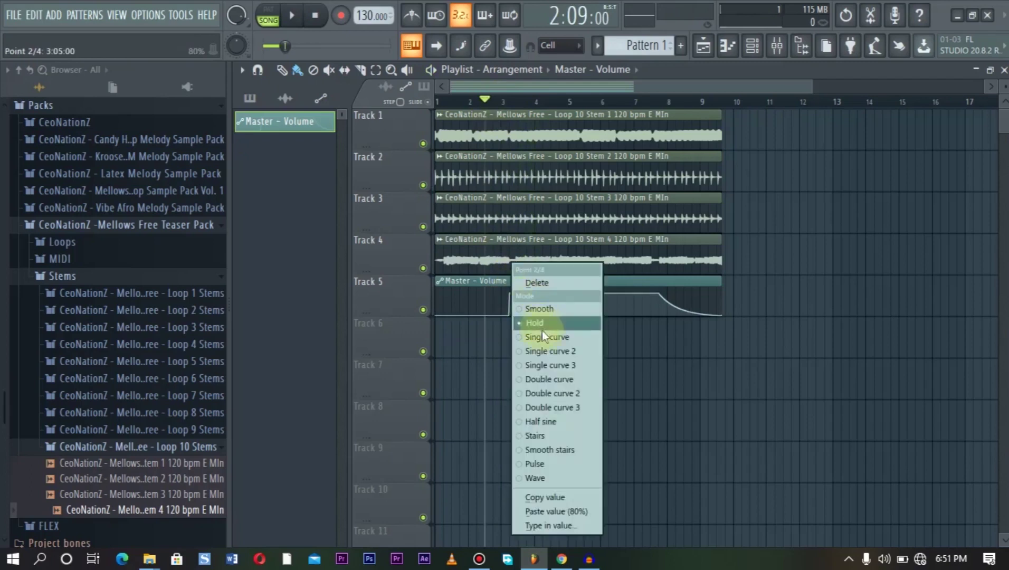
left_click(560, 351)
left_click_drag(484, 310, 484, 305)
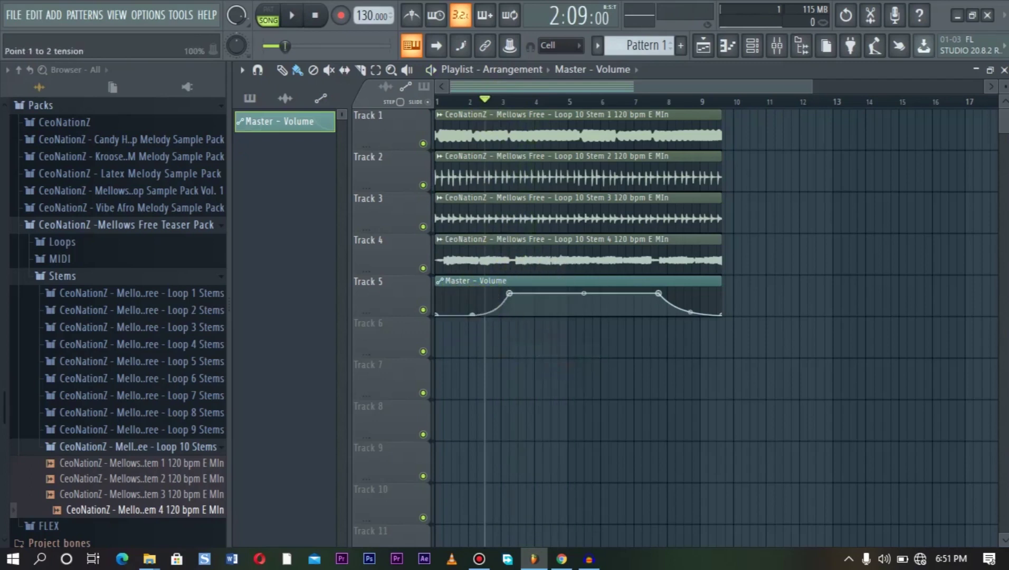
right_click(509, 294)
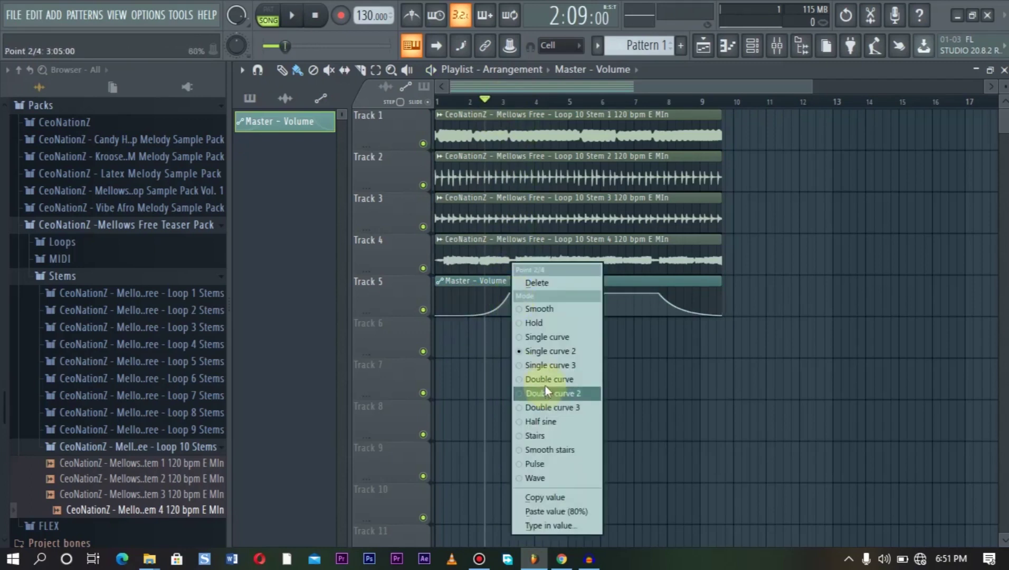
left_click(543, 367)
left_click_drag(473, 315, 471, 306)
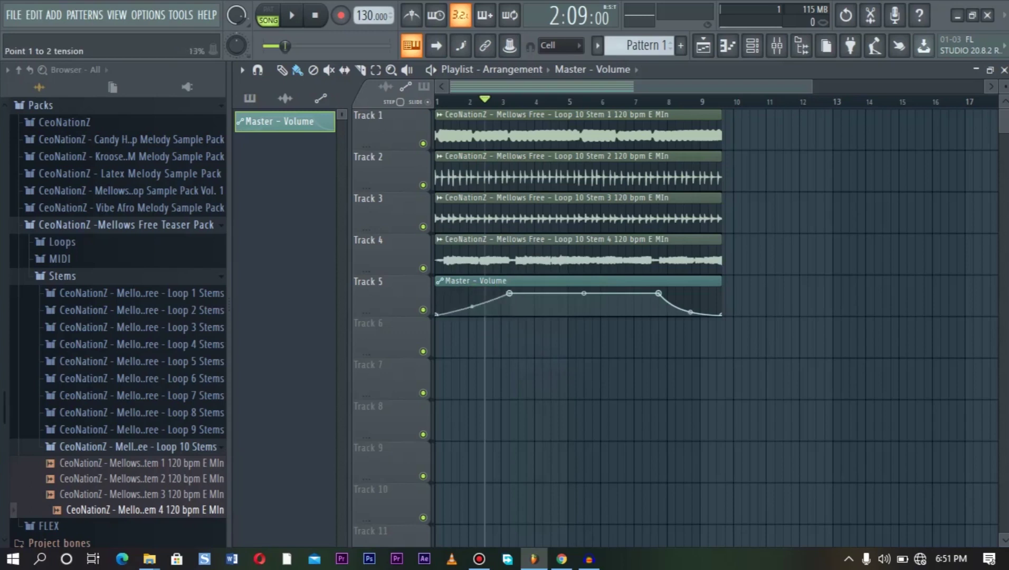
Apply a double curve mode to the second point, bend the fade-in to level off midway, and play the song from the start
right_click(509, 294)
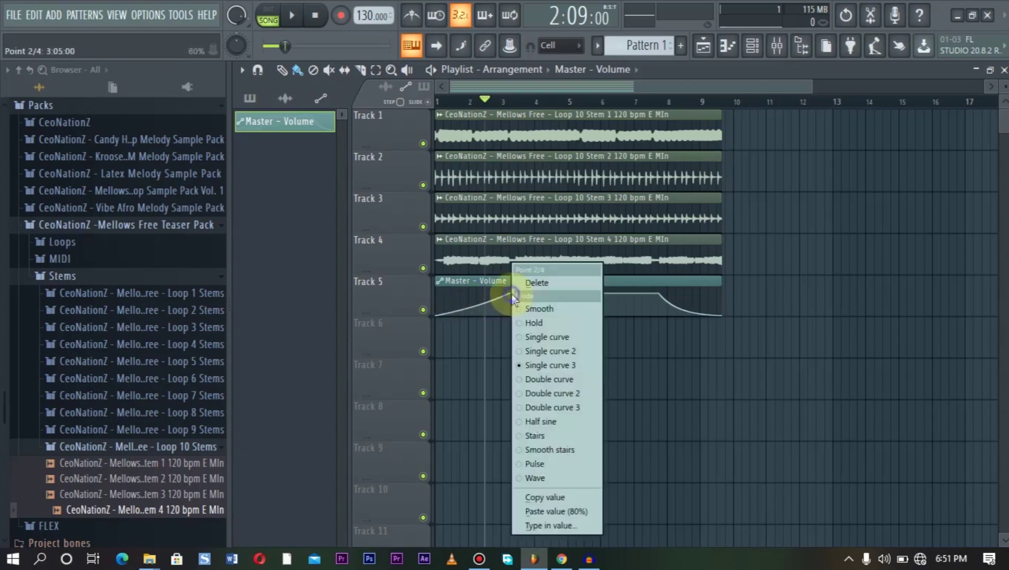
left_click(547, 386)
left_click_drag(472, 305, 472, 310)
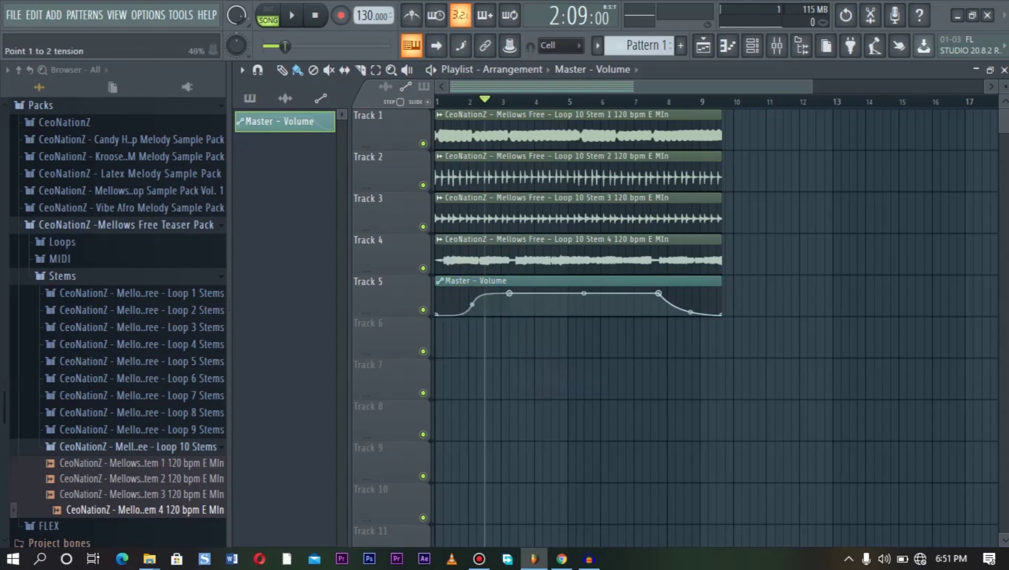
left_click_drag(472, 311, 468, 304)
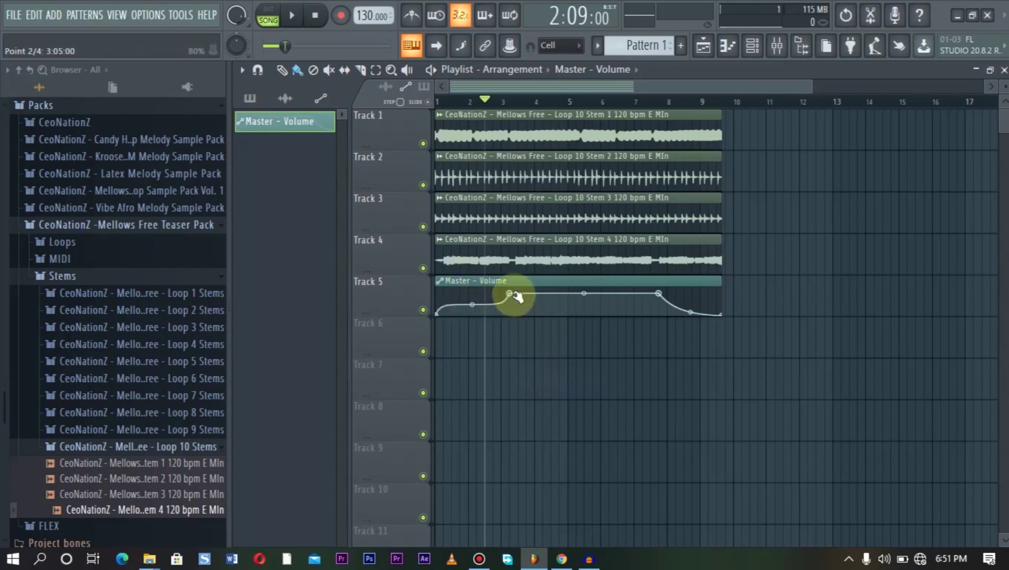
left_click_drag(468, 101, 356, 102)
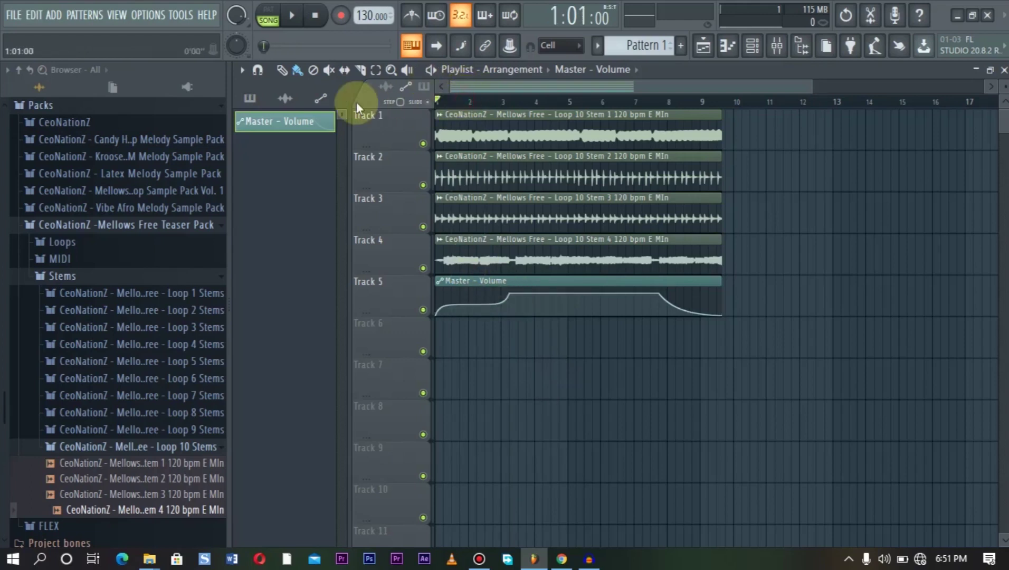
key("space")
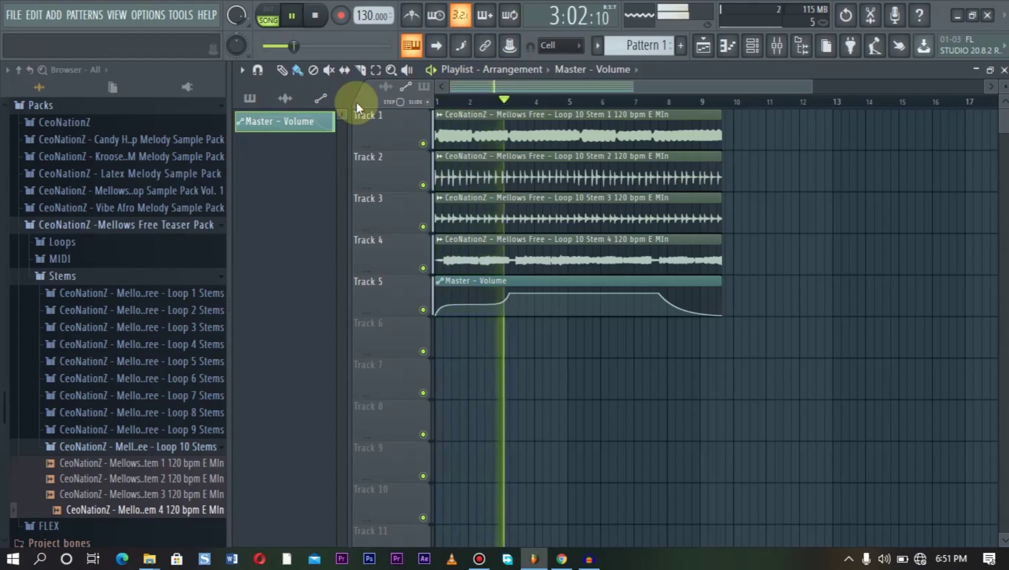
Try the Stairs mode on the clip's second point, reduce the number of steps, and play the song while watching the Master fader
key("space")
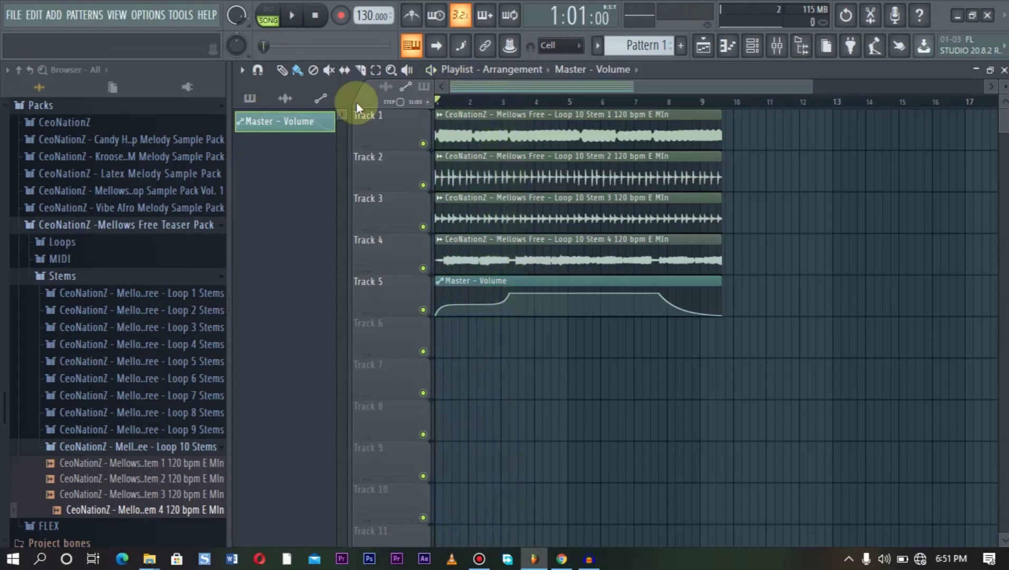
right_click(511, 292)
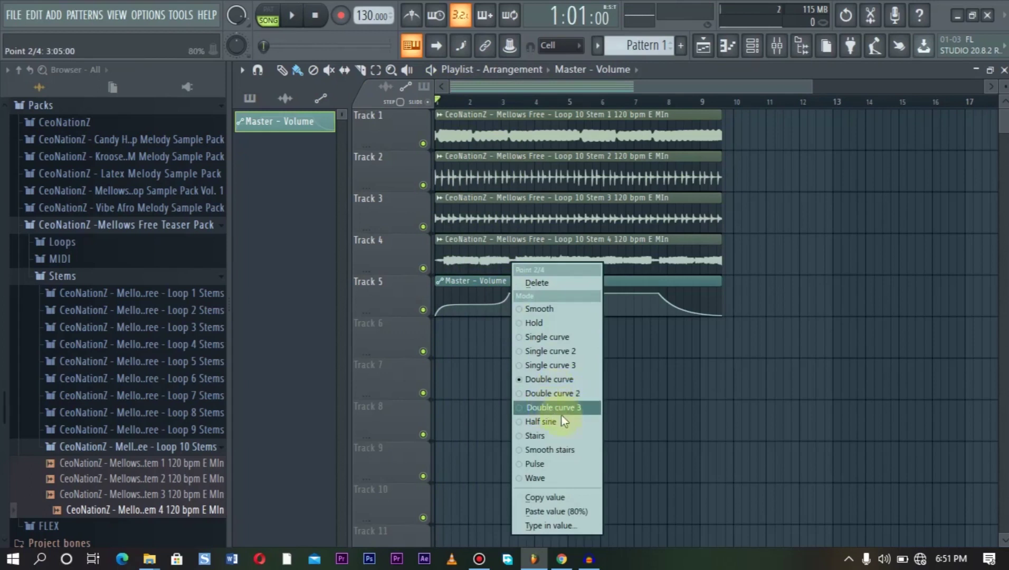
left_click(551, 435)
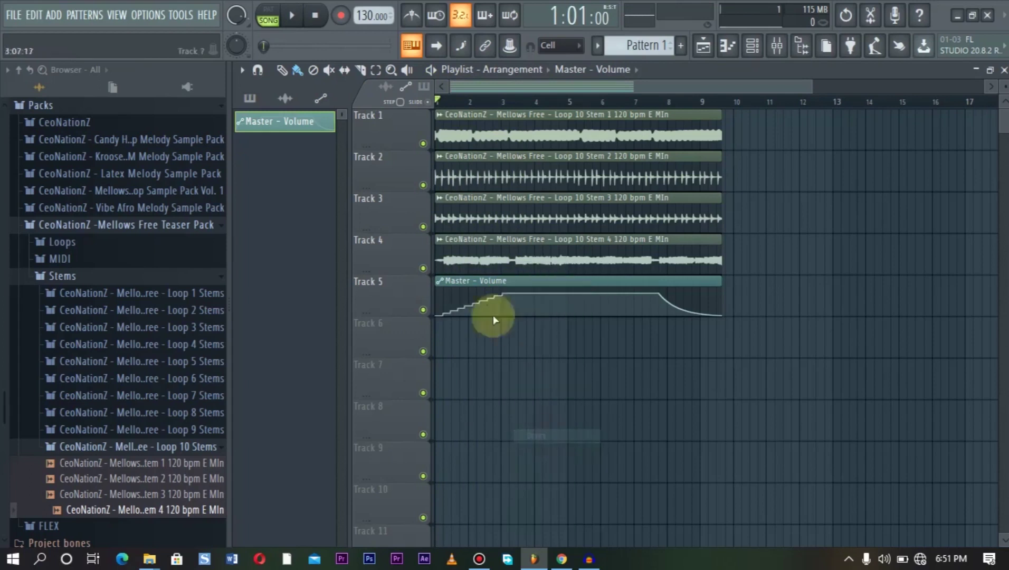
left_click_drag(471, 304, 472, 295)
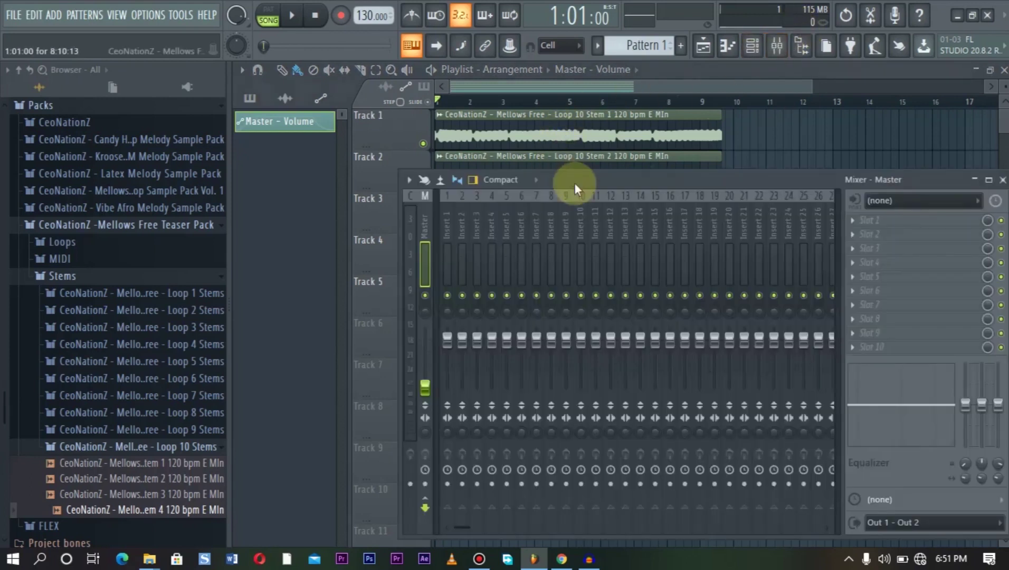
left_click_drag(574, 182, 831, 99)
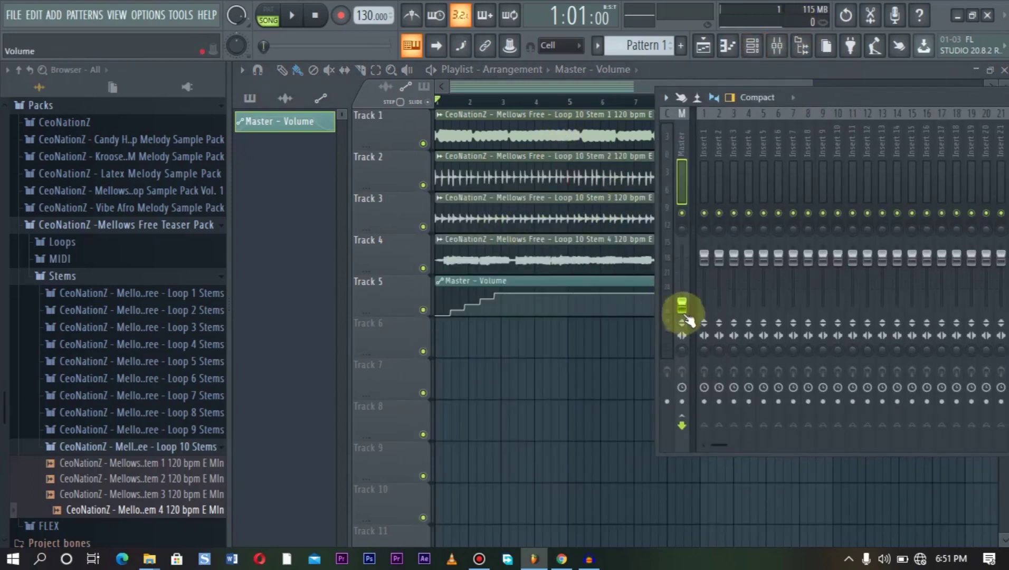
key("space")
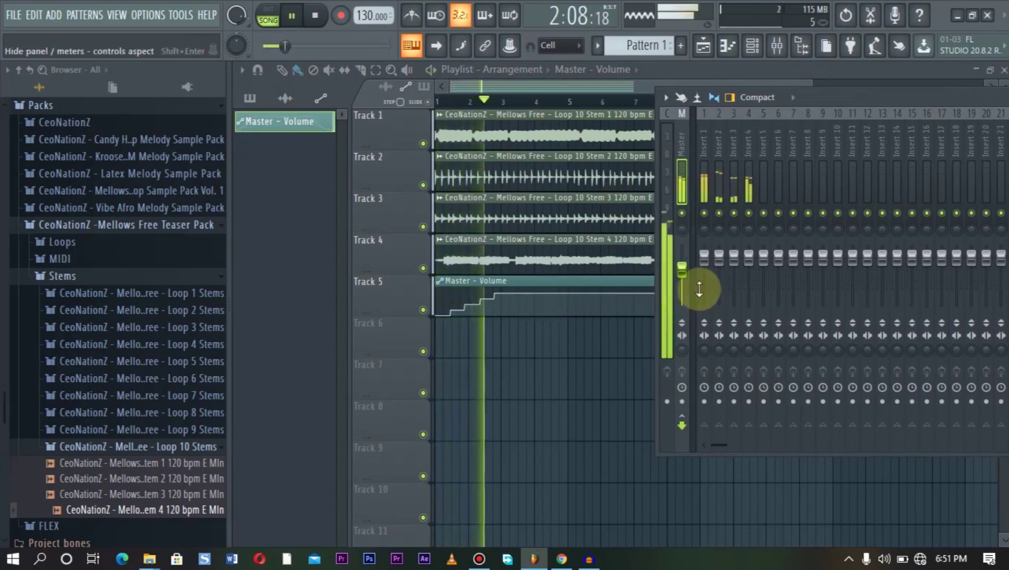
key("space")
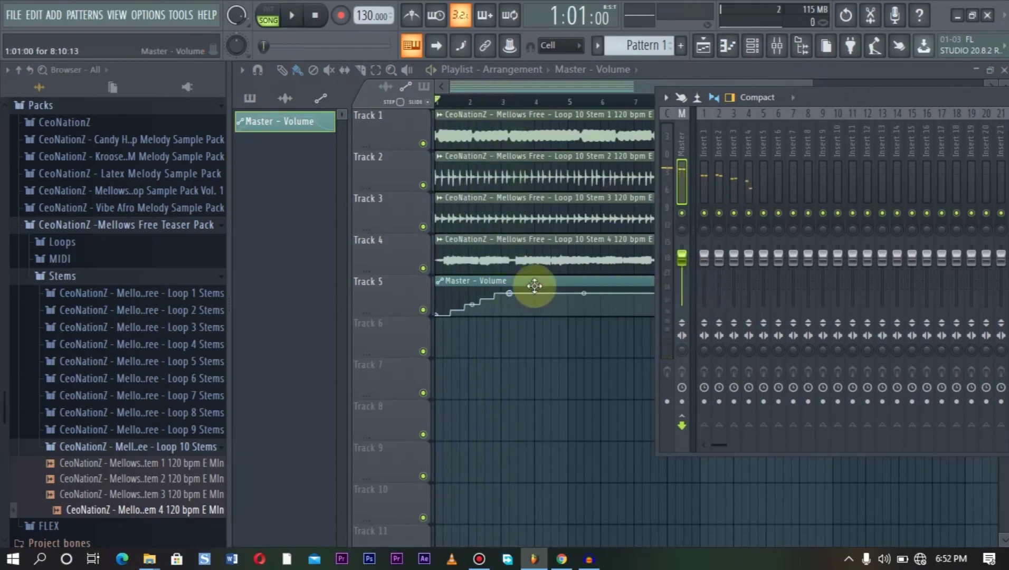
Try the Smooth stairs mode on the second point and adjust the fade-in's tension for wider, fewer steps
right_click(509, 294)
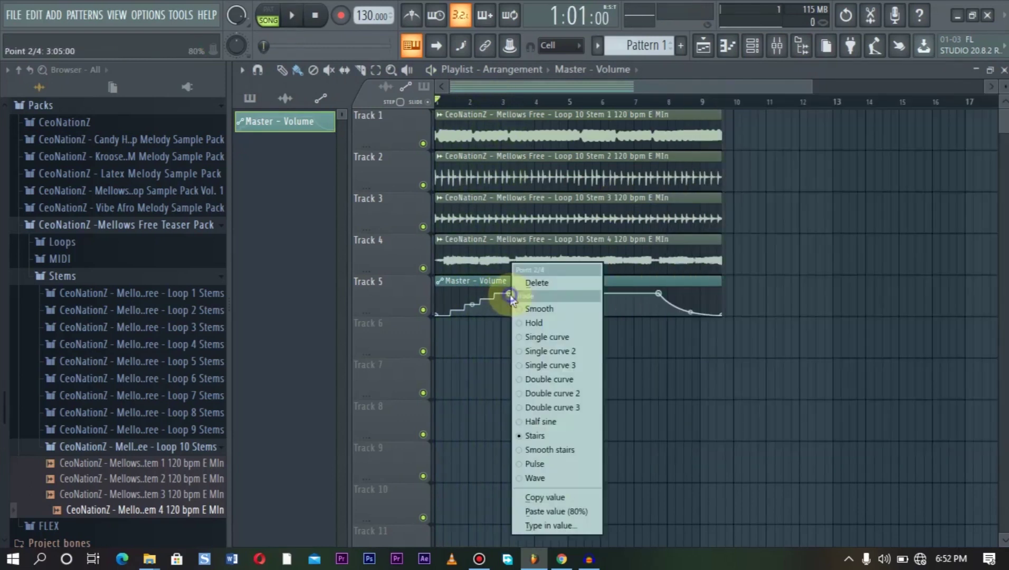
left_click(540, 451)
left_click_drag(473, 304, 473, 293)
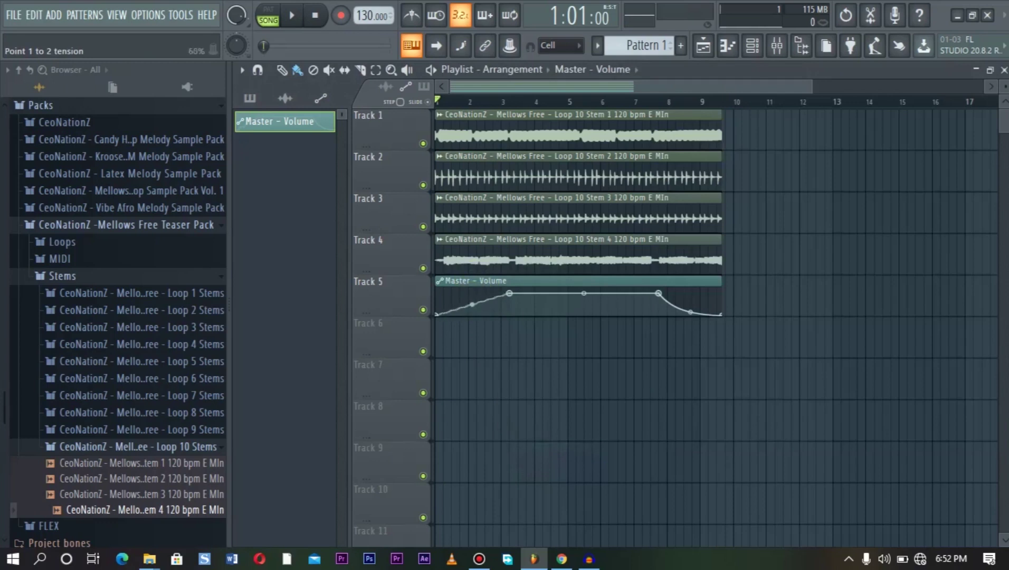
left_click_drag(473, 304, 473, 295)
Try the Pulse mode on the second point with the fade-in's tension at about 58%, and play the song from the start
right_click(511, 298)
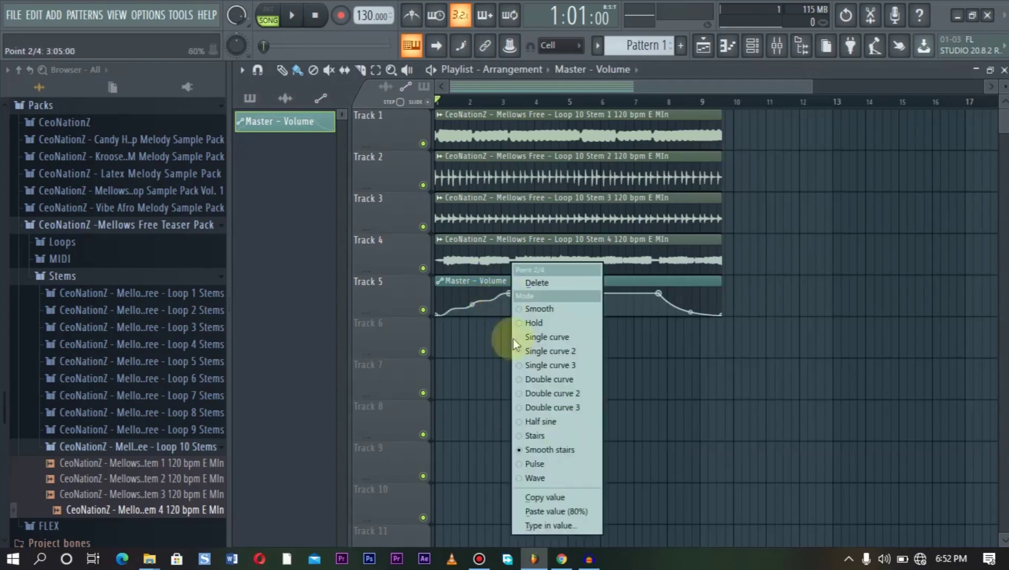
left_click(533, 464)
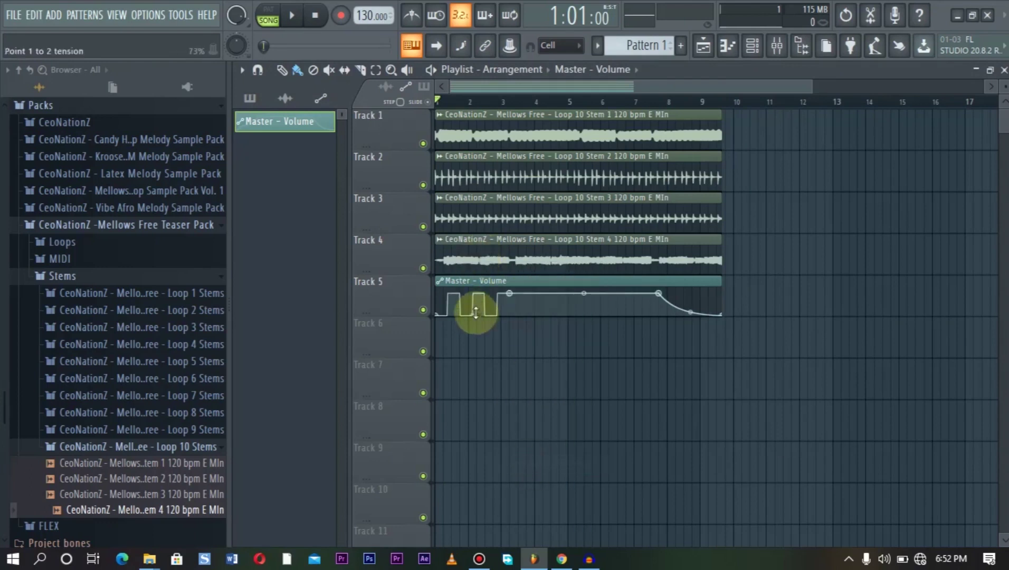
mouse_move(473, 308)
left_mouse_down()
mouse_move(473, 292)
mouse_move(472, 317)
left_mouse_up()
key("space")
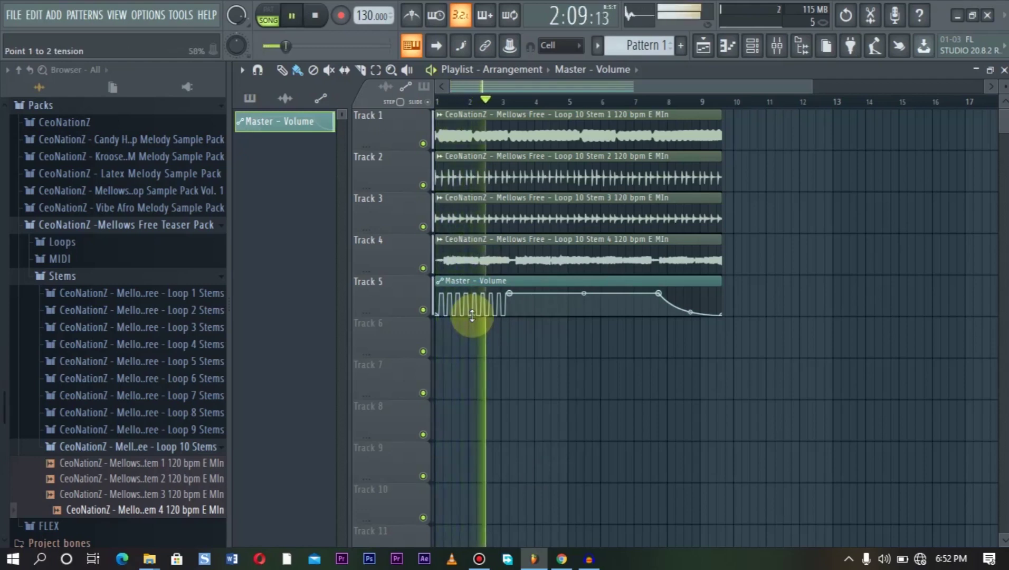
key("space")
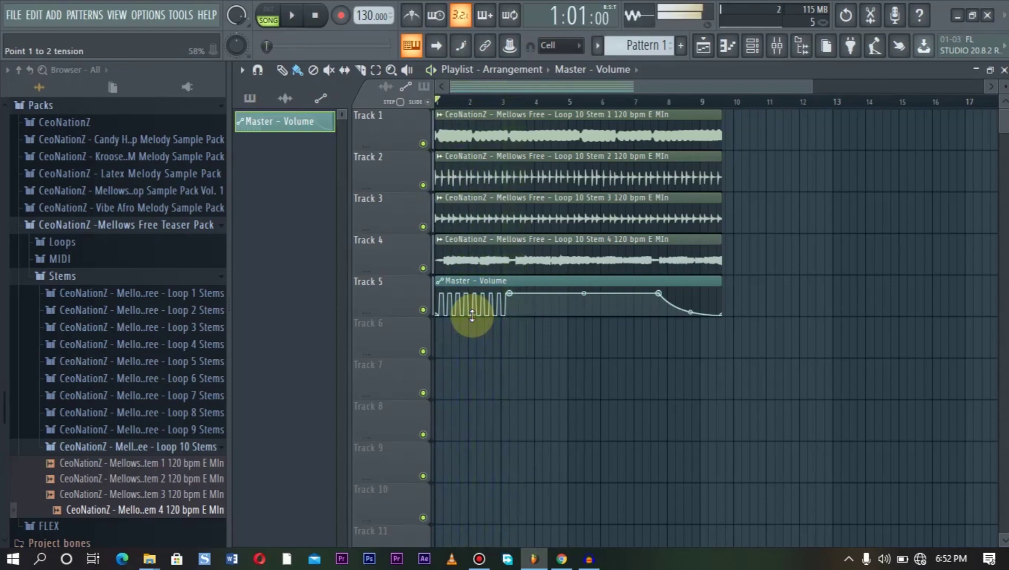
Try the Wave mode on the second point with the fade-in's tension at about 53%, and play the song from the start
right_click(510, 297)
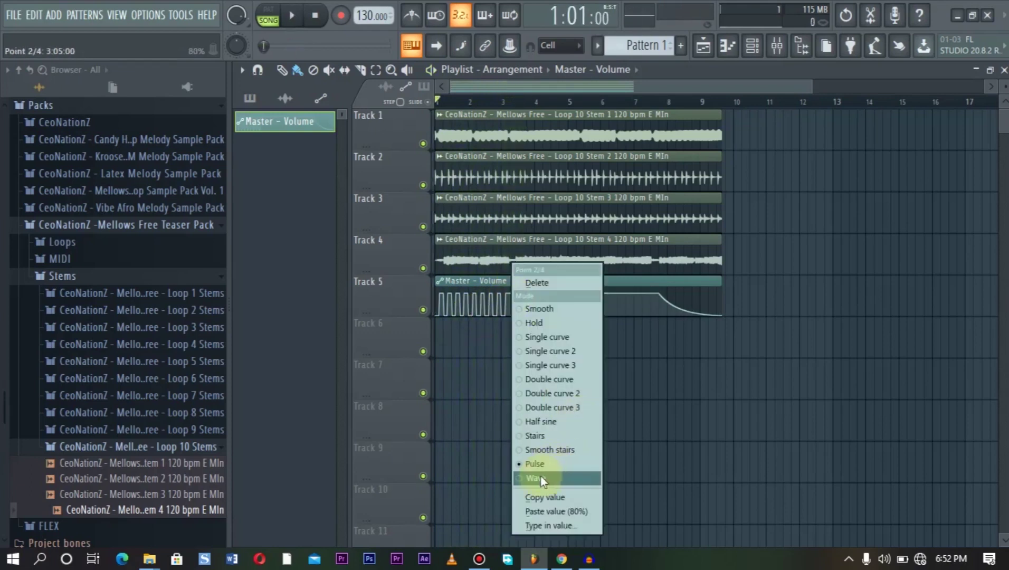
left_click(526, 478)
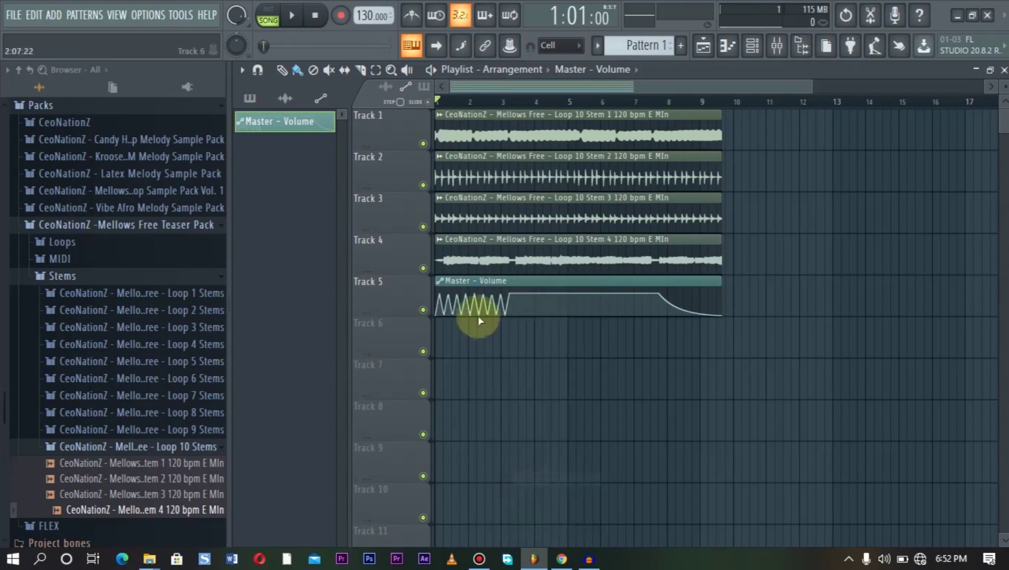
left_click_drag(473, 311, 469, 300)
key("space")
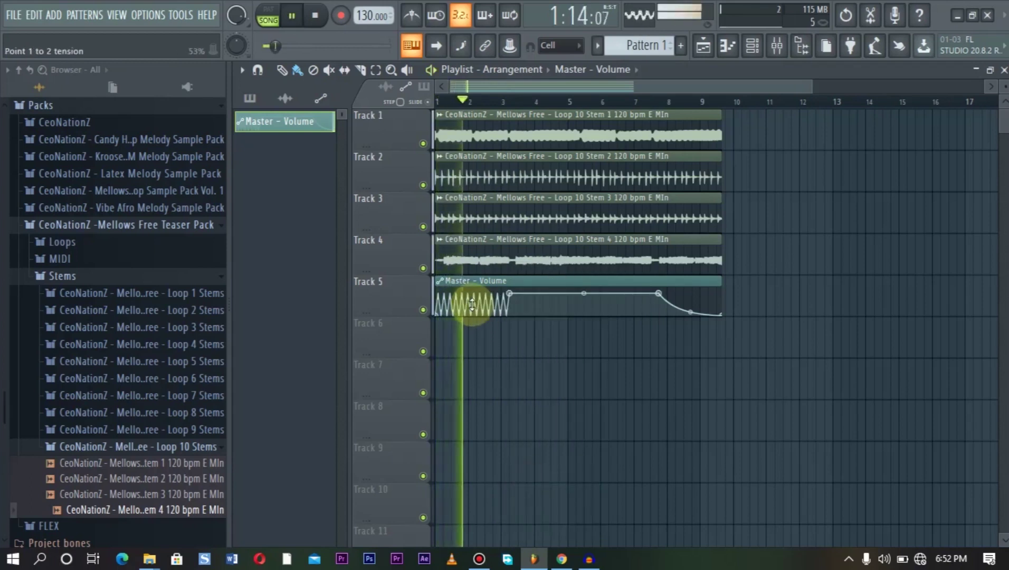
key("space")
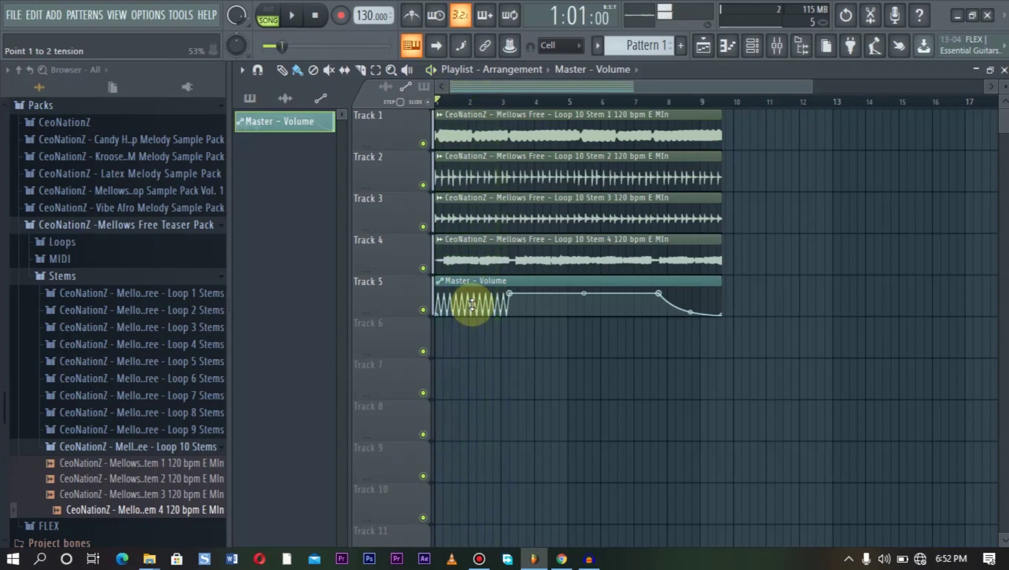
Return the second point to the Single curve mode and bend the fade-in into a gentle upward arc
right_click(509, 294)
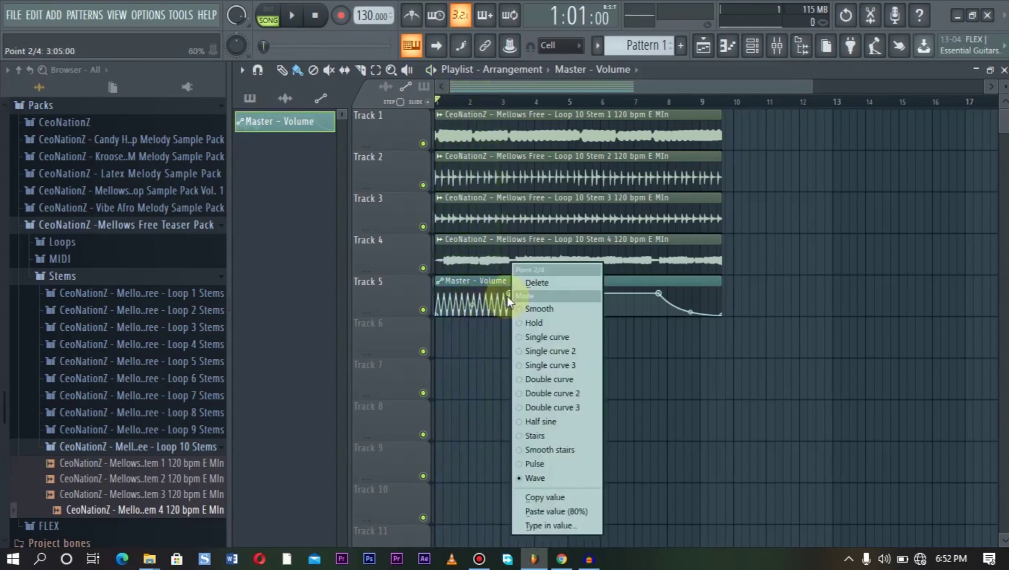
left_click(560, 337)
left_click_drag(456, 313, 477, 282)
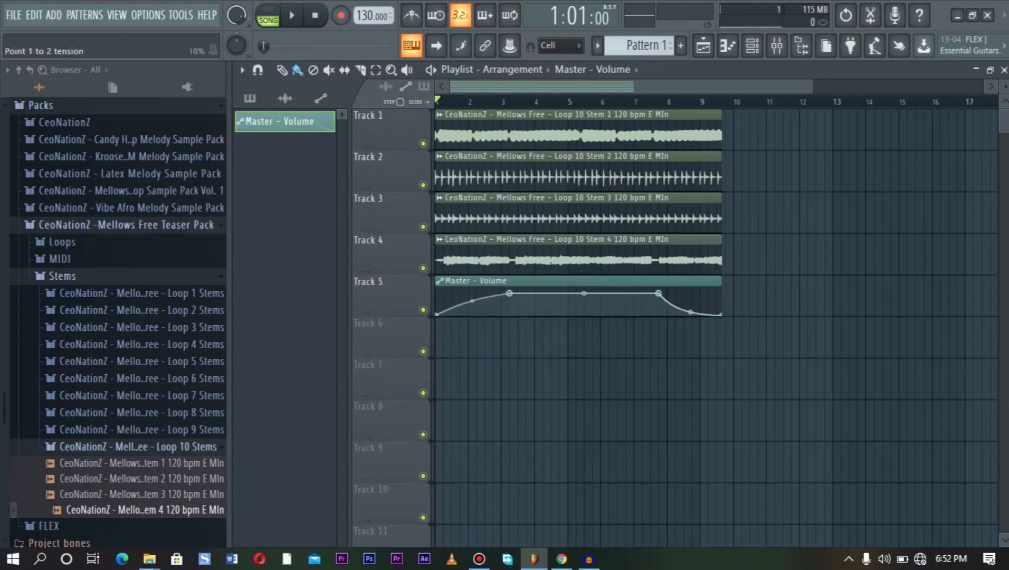
left_click_drag(472, 300, 473, 301)
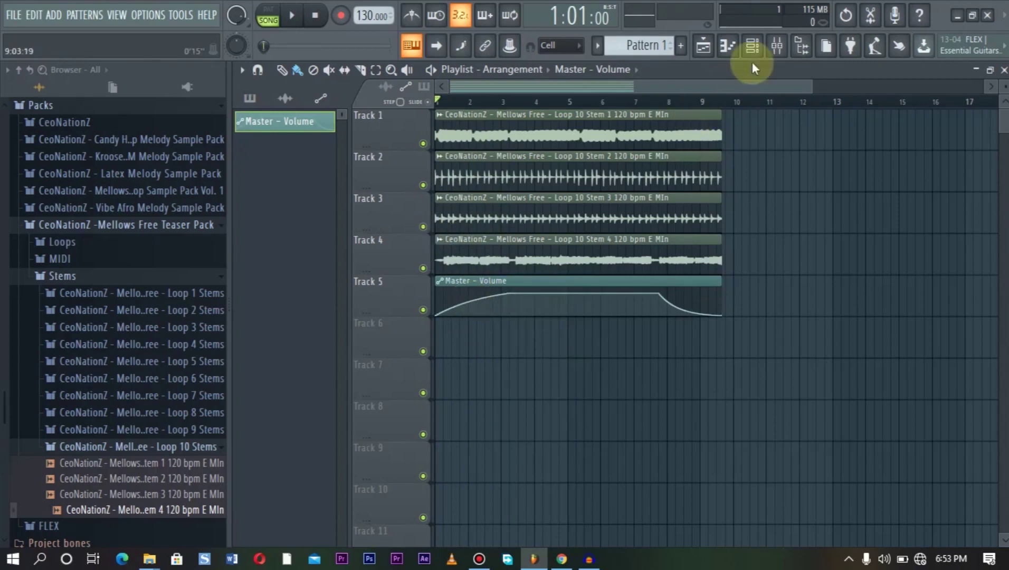
Reposition and hide the mixer, solo Track 4 in the playlist, and play it briefly from the start
left_click(776, 46)
left_click_drag(822, 101, 593, 213)
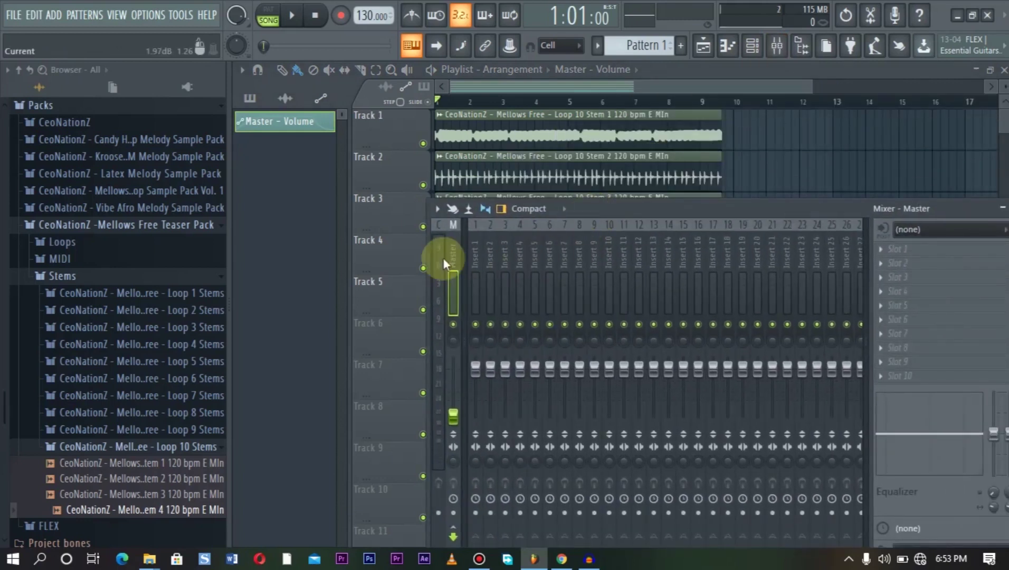
key("F9")
right_click(423, 268)
key("space")
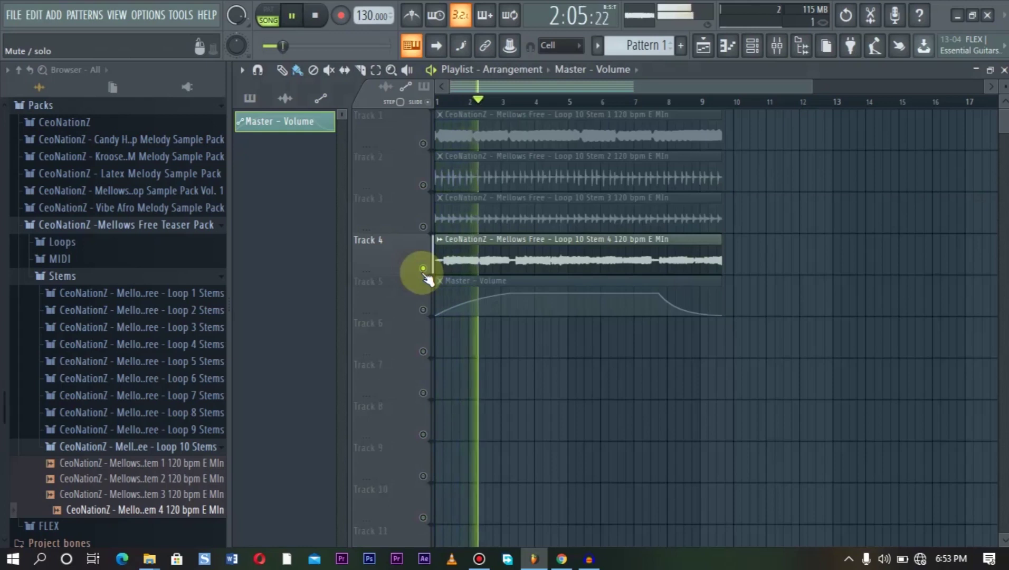
key("space")
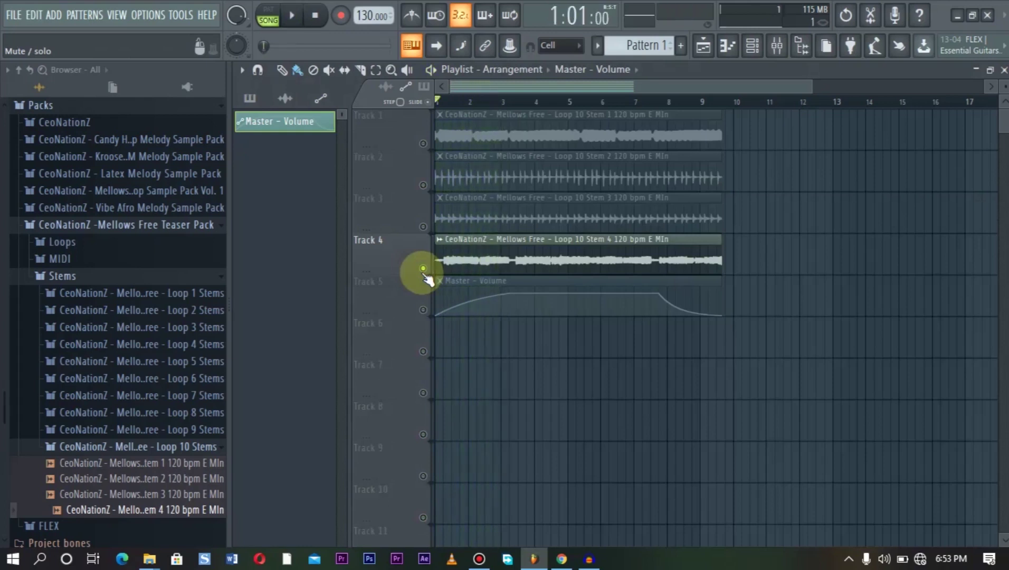
Load Fruity Parametric EQ 2 into the first effect slot of mixer track Insert 4
left_click(776, 45)
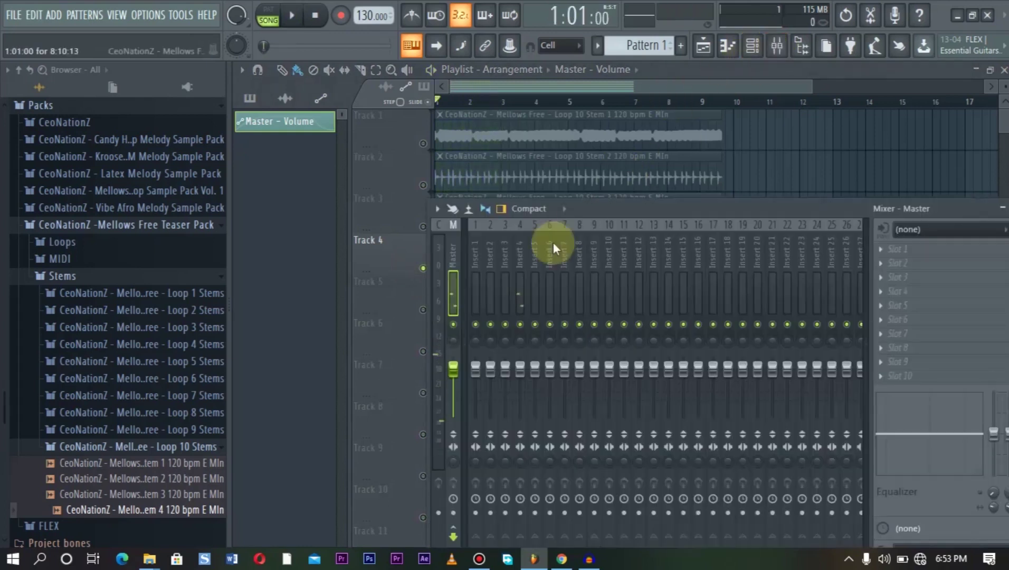
left_click(519, 298)
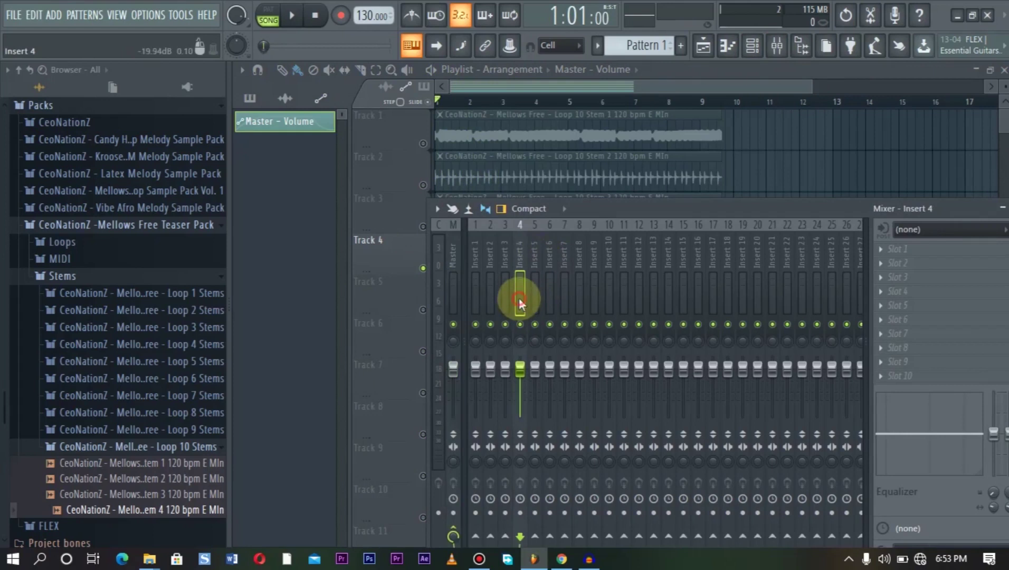
left_click(884, 249)
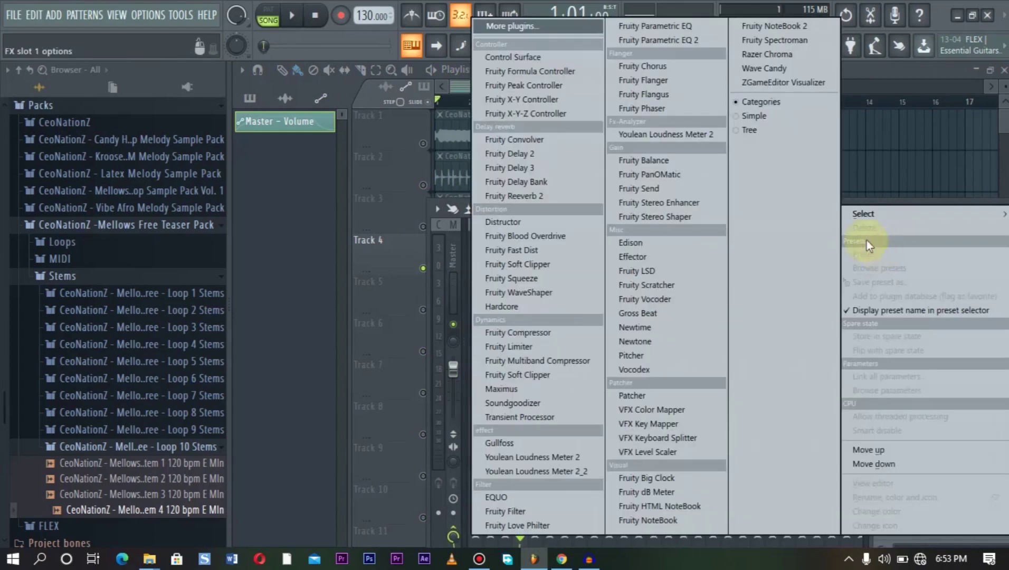
left_click(688, 42)
left_click_drag(860, 208, 723, 186)
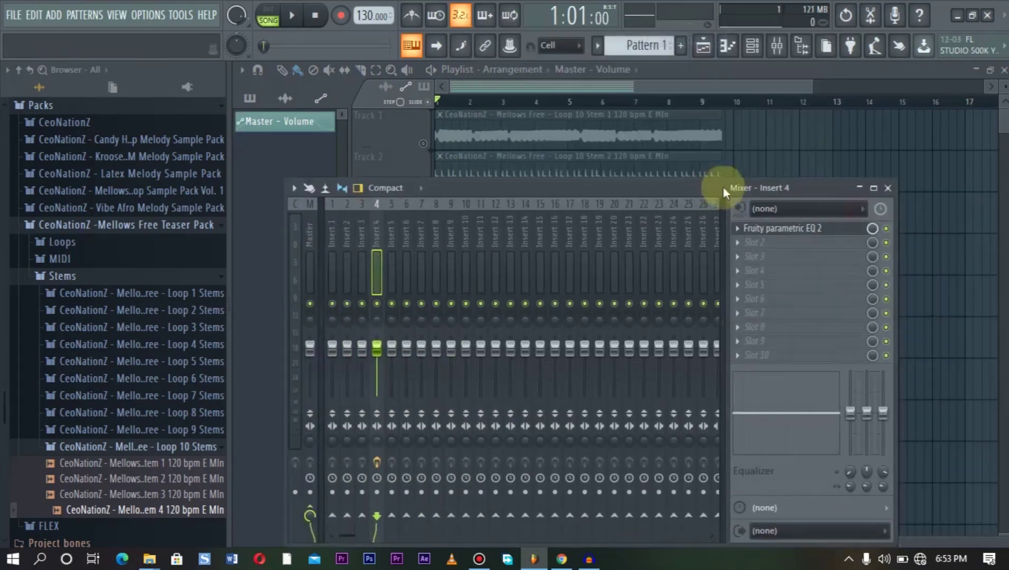
Set band 7 of Insert 4's Fruity Parametric EQ 2 to low pass and lower its frequency to about 233 Hz
left_click(791, 232)
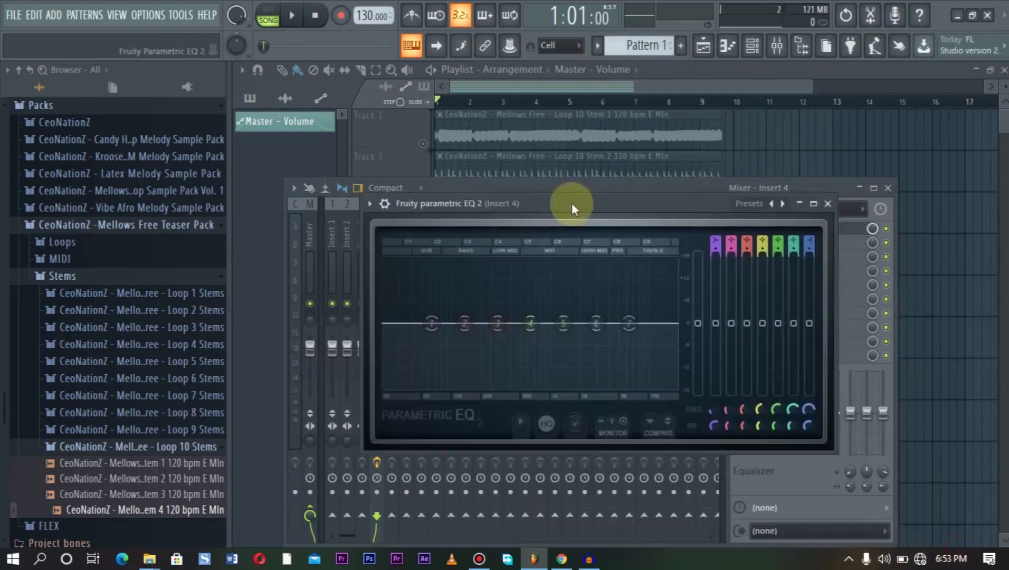
left_click_drag(571, 203, 535, 142)
right_click(591, 261)
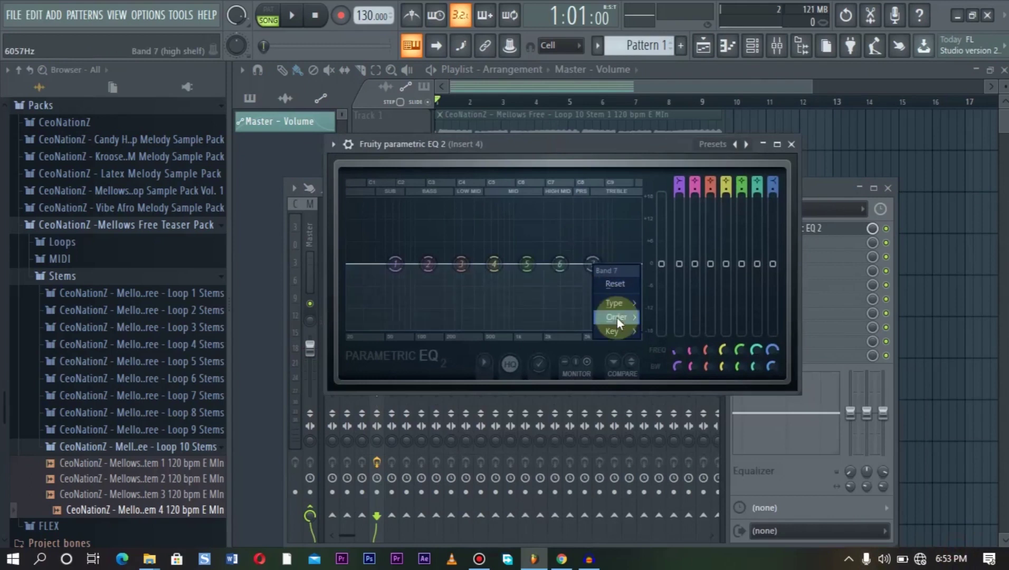
mouse_move(614, 303)
left_click(686, 318)
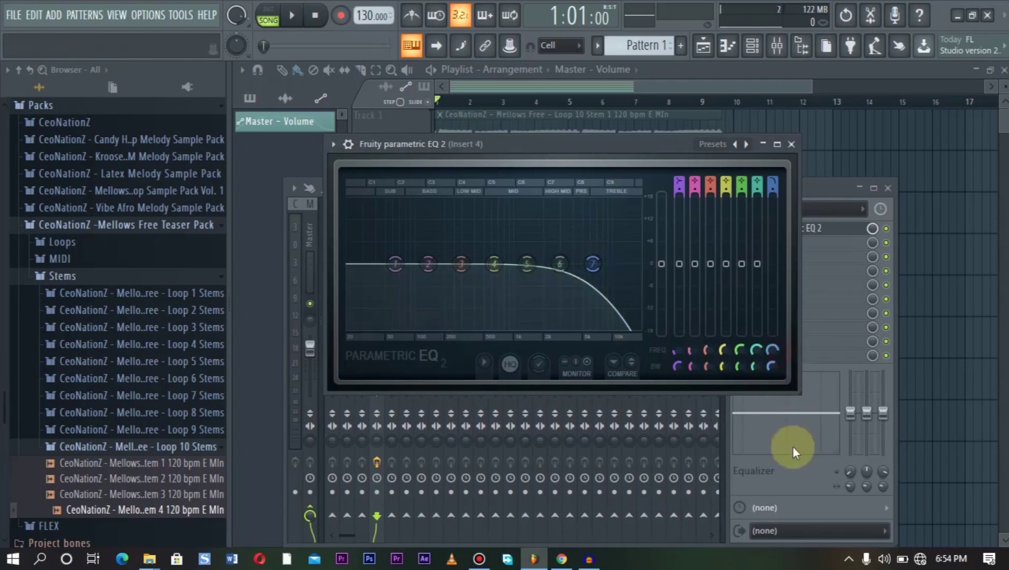
mouse_move(780, 351)
left_mouse_down()
mouse_move(780, 399)
mouse_move(771, 349)
left_mouse_up()
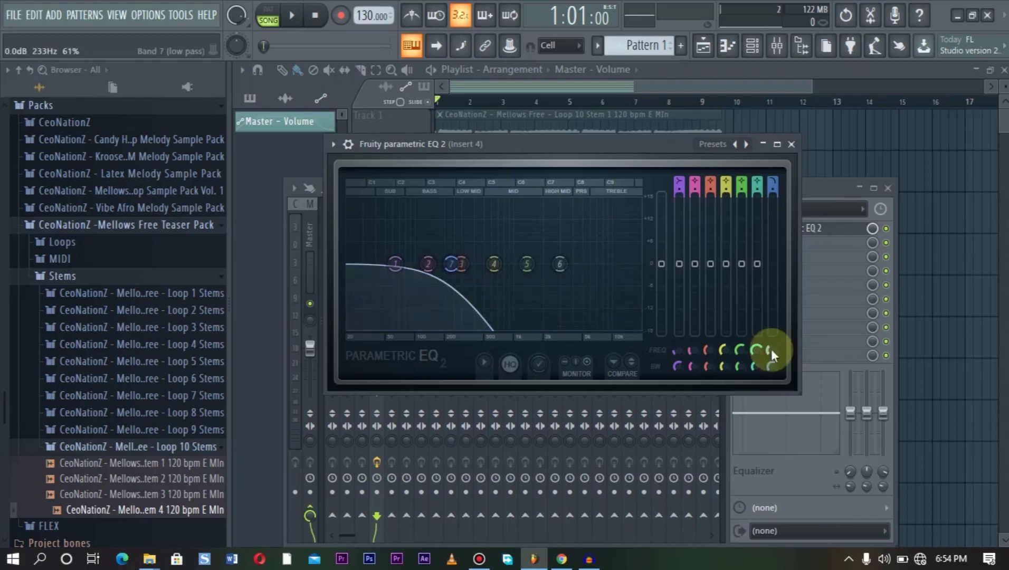
Examine the automation options available for the EQ's band 7 frequency, the main volume and the Master pitch controls
right_click(771, 350)
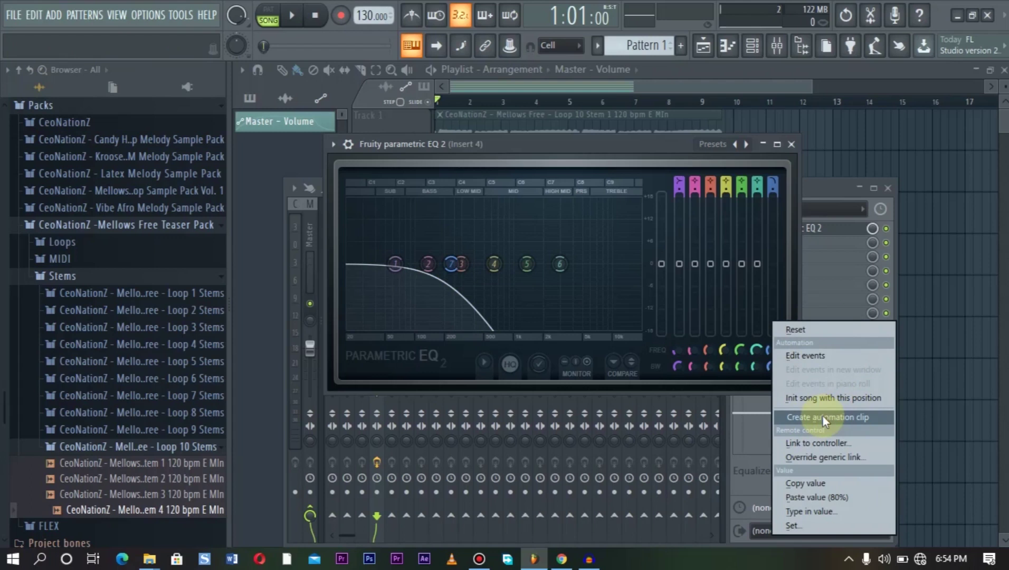
left_click(816, 185)
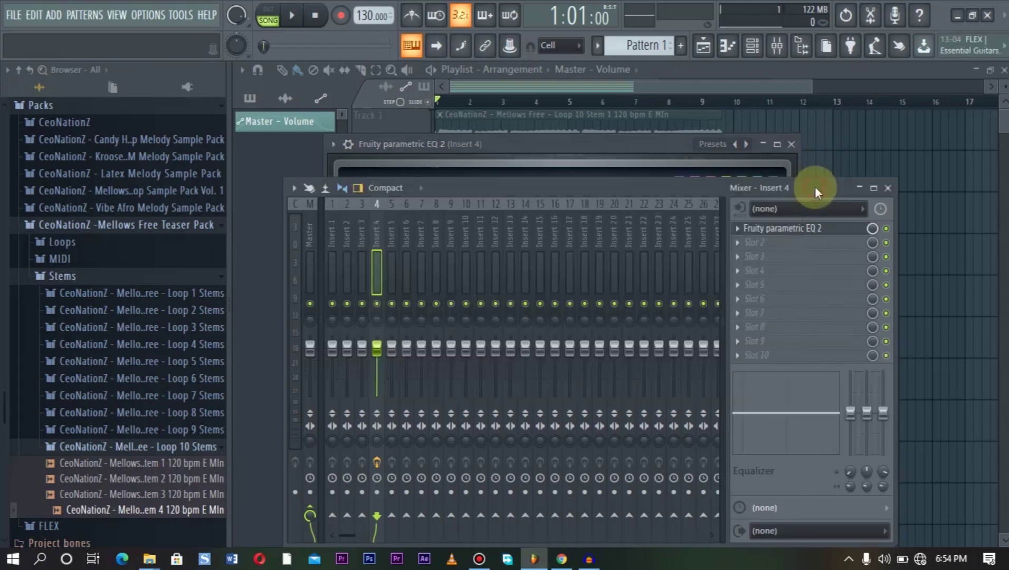
right_click(238, 14)
left_click(230, 48)
right_click(230, 48)
left_click(238, 45)
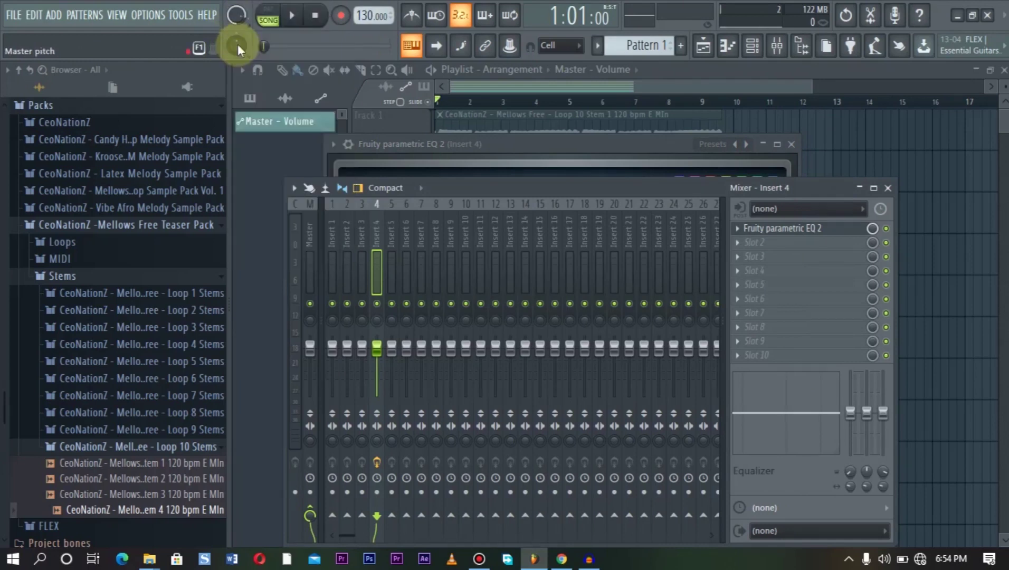
right_click(238, 45)
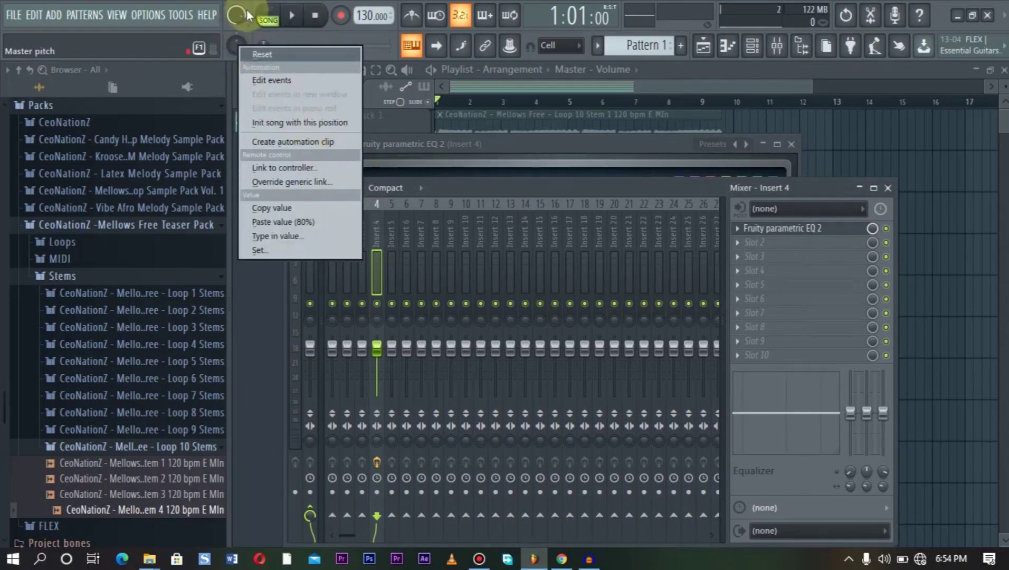
left_click(235, 46)
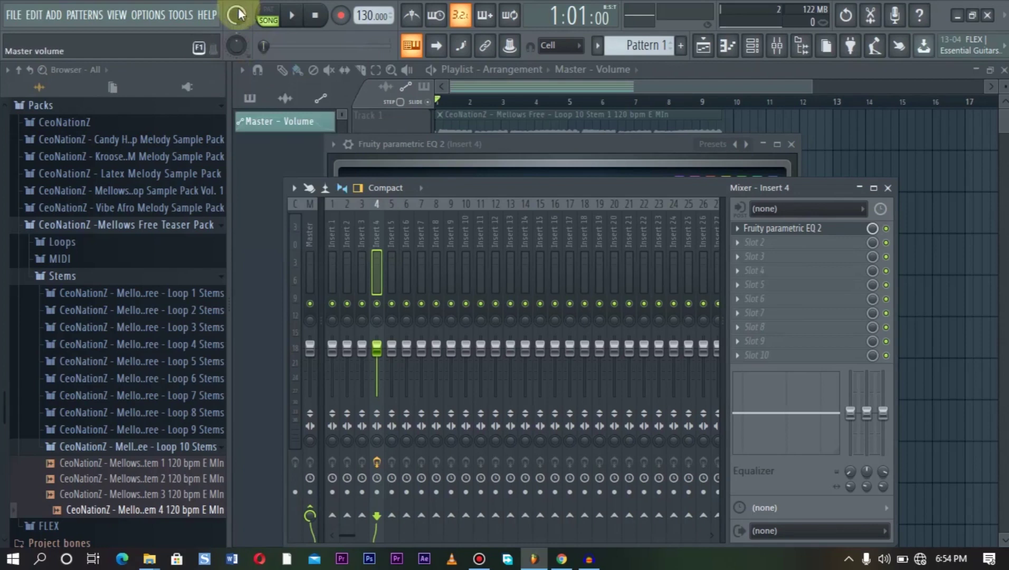
right_click(237, 15)
left_click(248, 46)
left_click_drag(270, 47, 263, 47)
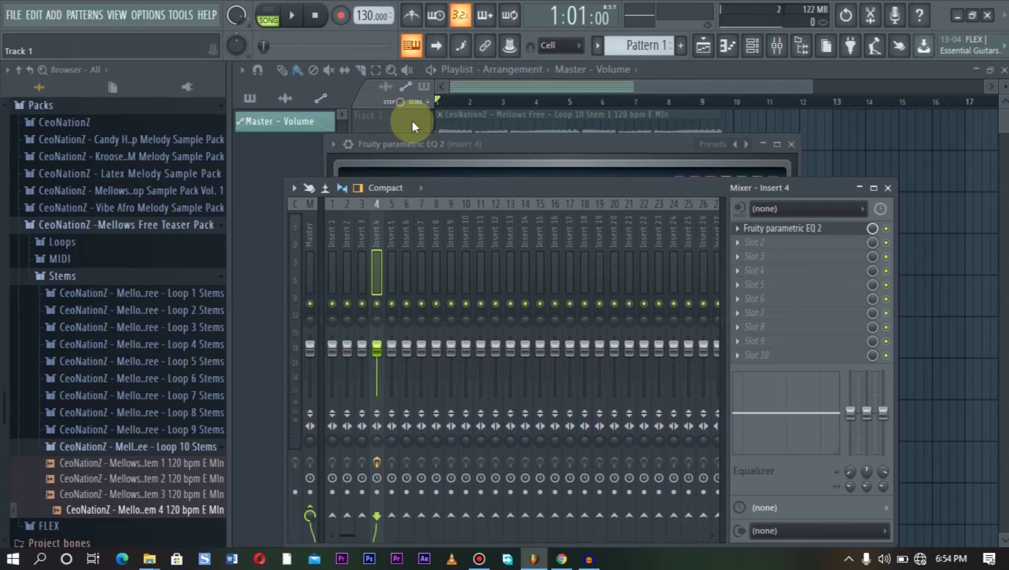
Create an automation clip for the band 7 frequency of Insert 4's Fruity Parametric EQ 2 and unmute the clip's Track 6
left_click(790, 228)
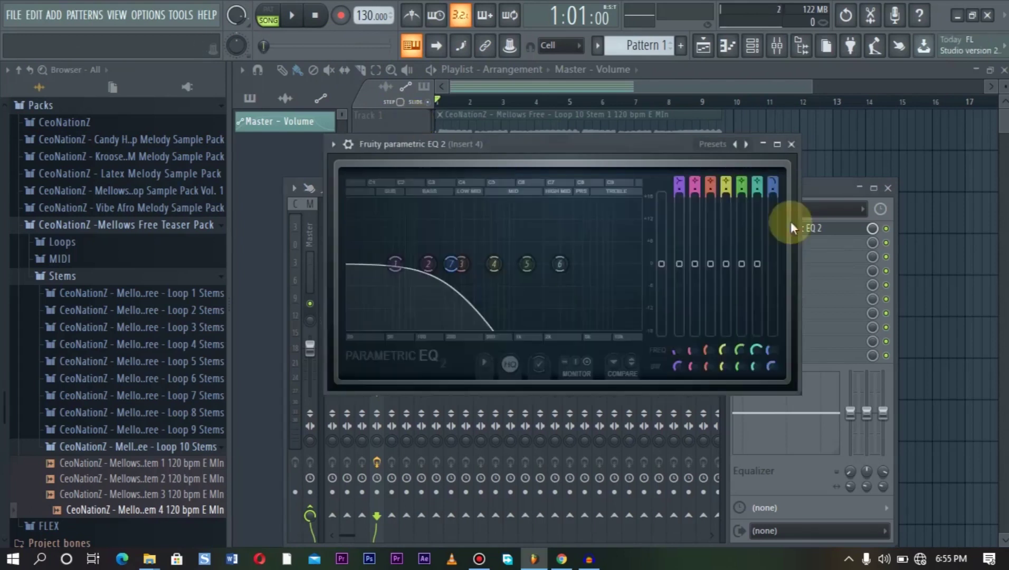
right_click(774, 351)
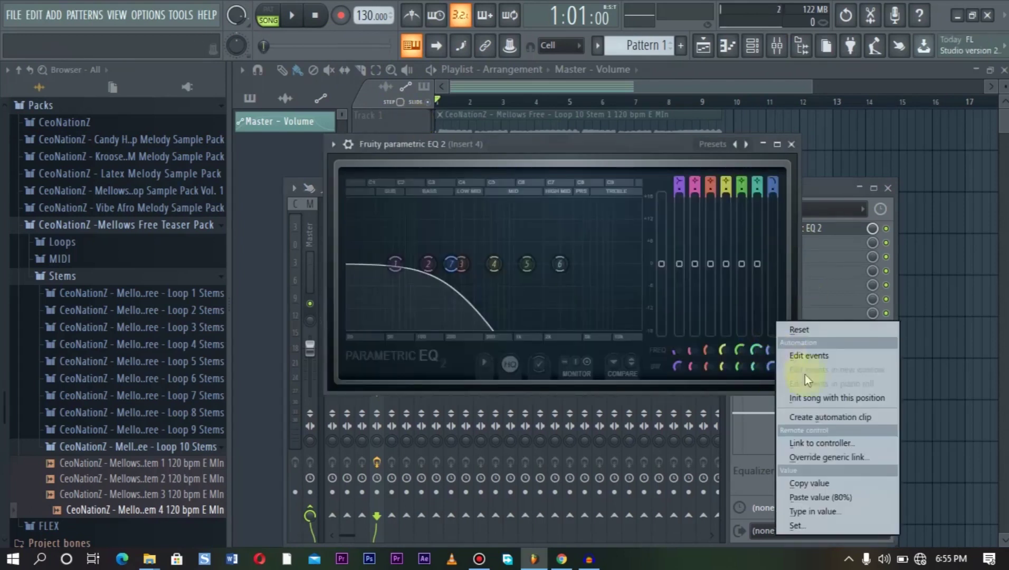
left_click(801, 415)
left_click(712, 112)
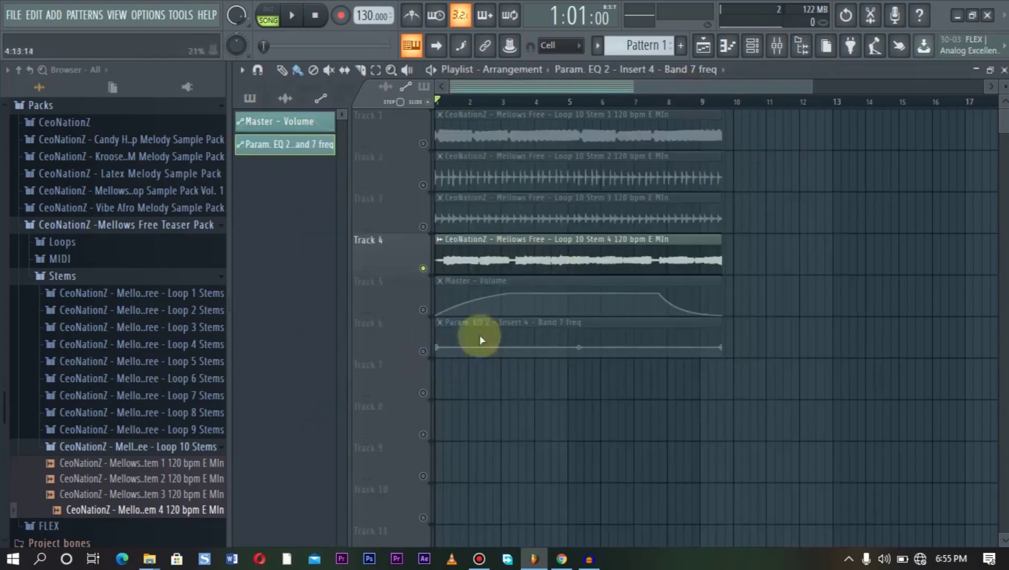
left_click(423, 351)
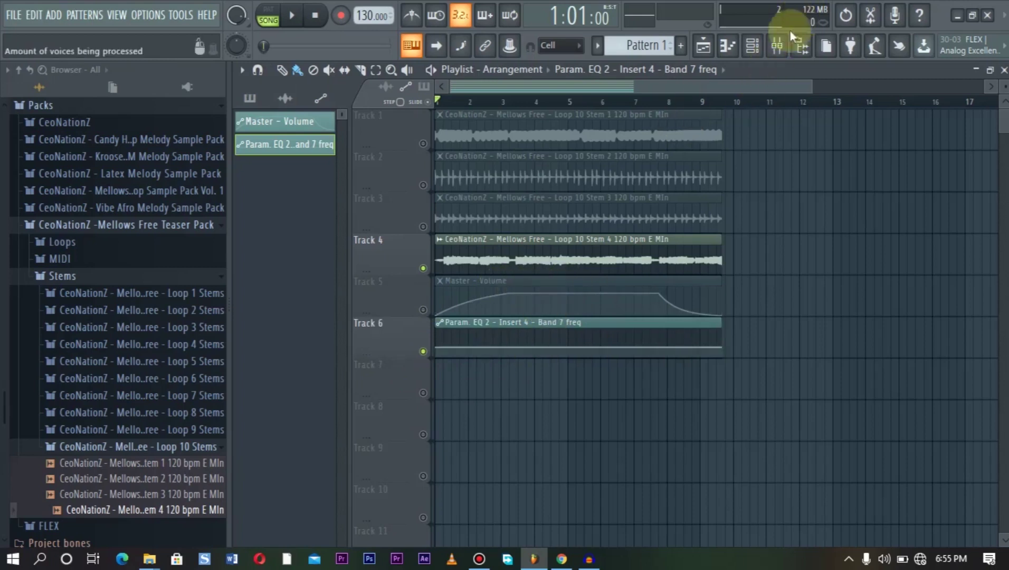
Reopen Insert 4's EQ, view its band 7 frequency in the Set knob window, and return to the playlist
left_click(776, 46)
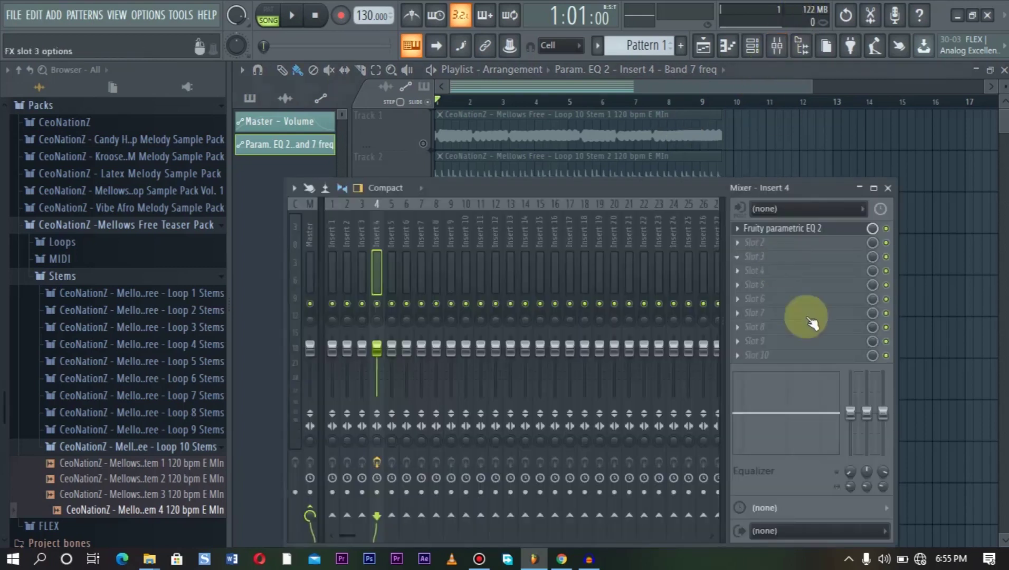
left_click(797, 228)
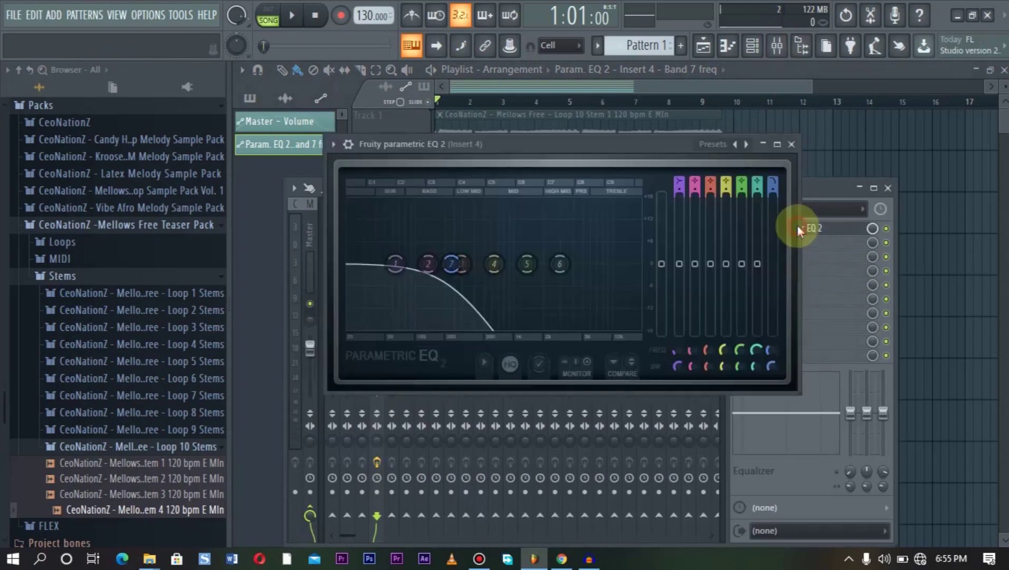
right_click(770, 347)
left_click(797, 526)
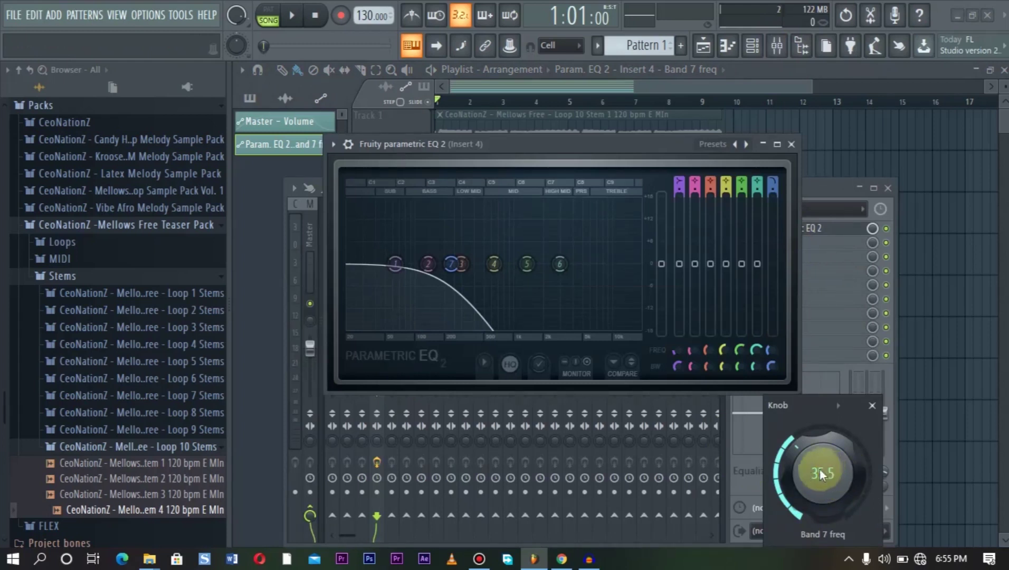
left_click(872, 406)
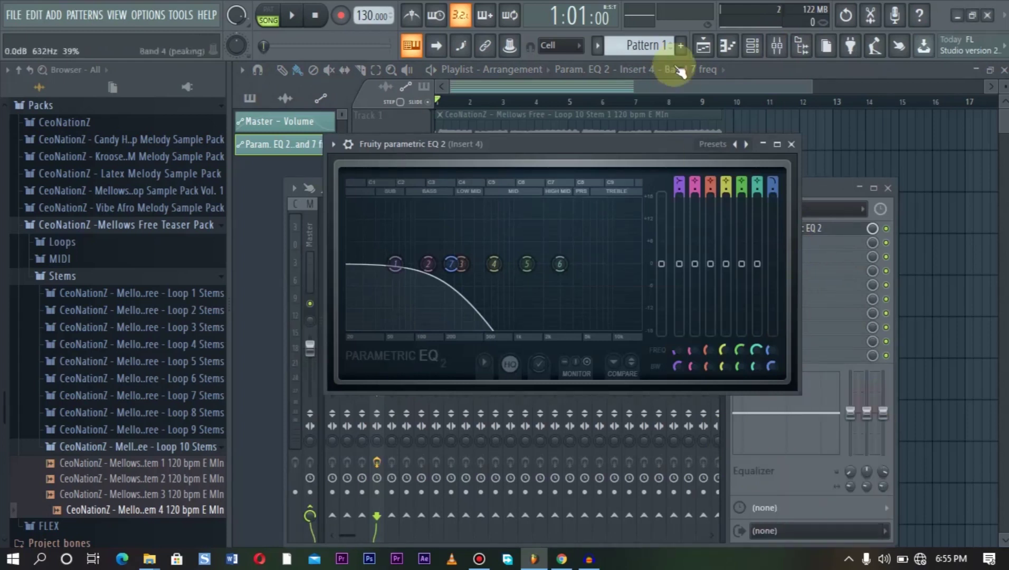
left_click(653, 83)
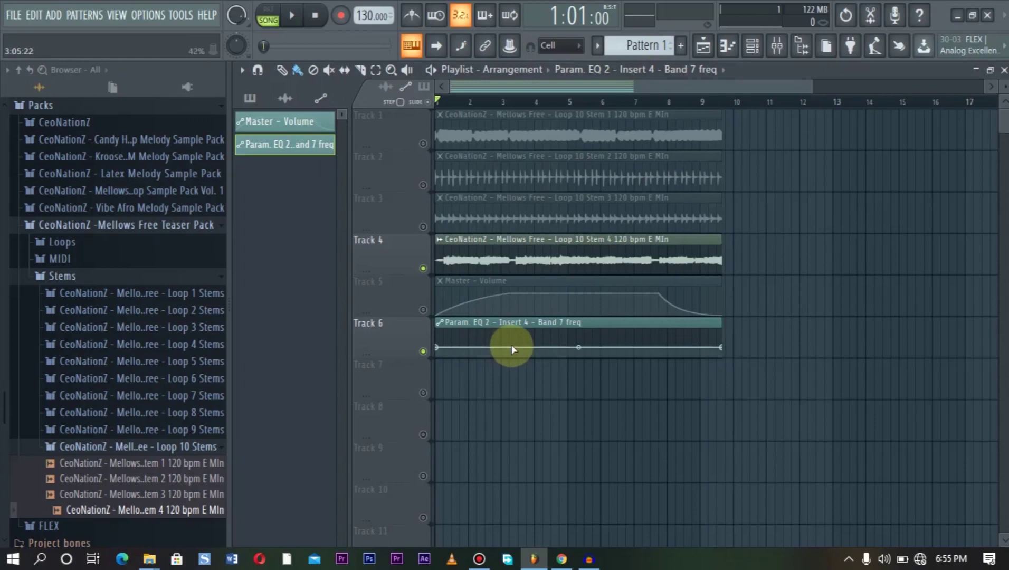
Shape the band 7 frequency clip to curve up to a peak near bar 4, dip near bar 6.5 and rise at the end, and audition it
left_click(539, 346)
left_click_drag(537, 345, 538, 330)
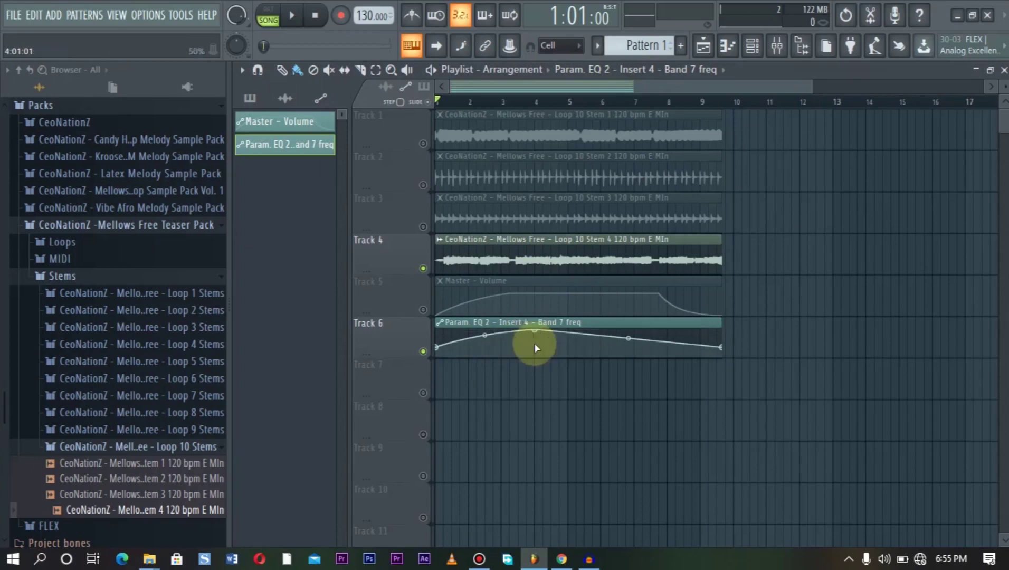
left_click_drag(492, 337, 492, 347)
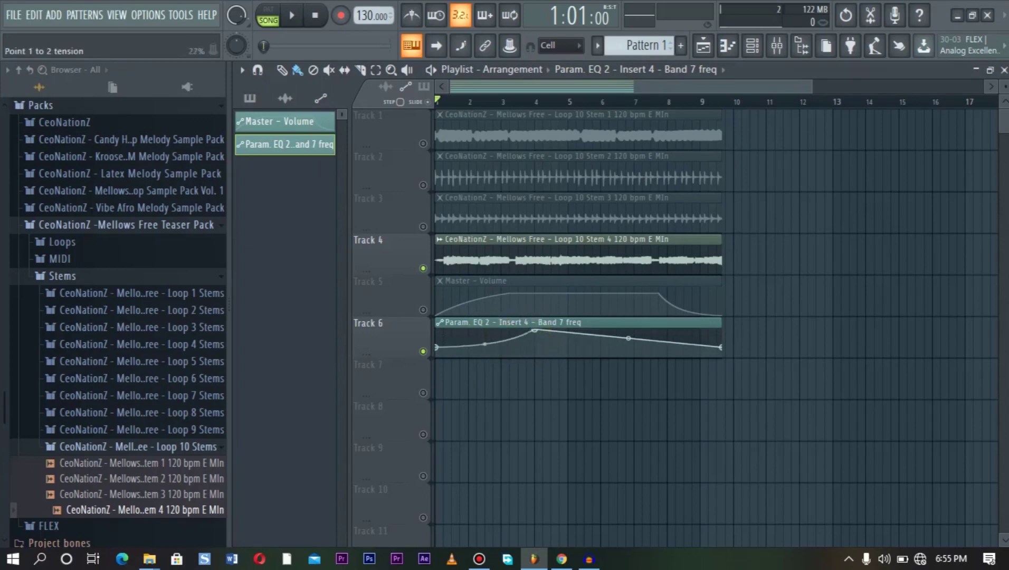
left_click_drag(628, 335, 619, 349)
right_click(619, 335)
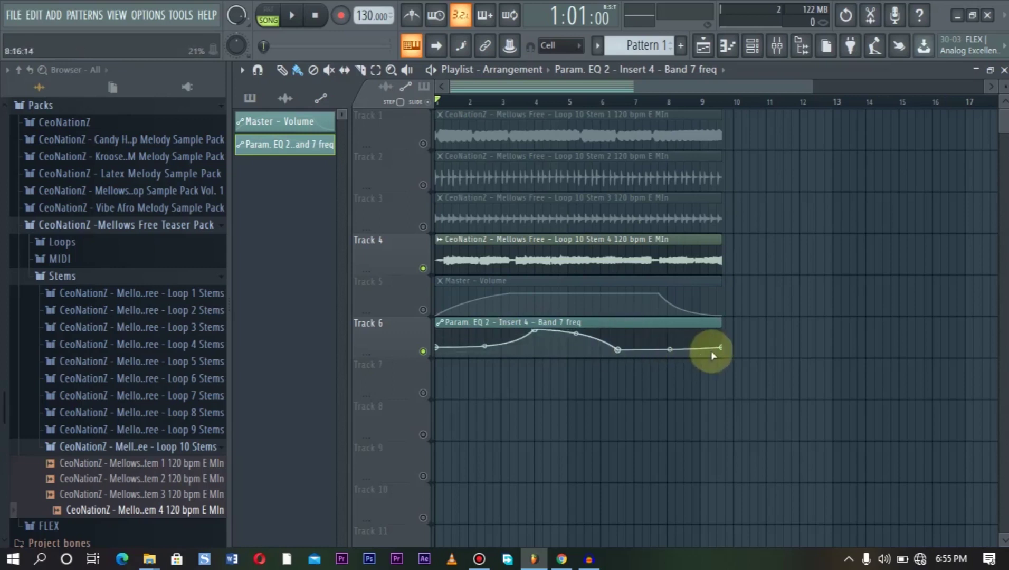
left_click_drag(722, 347, 721, 334)
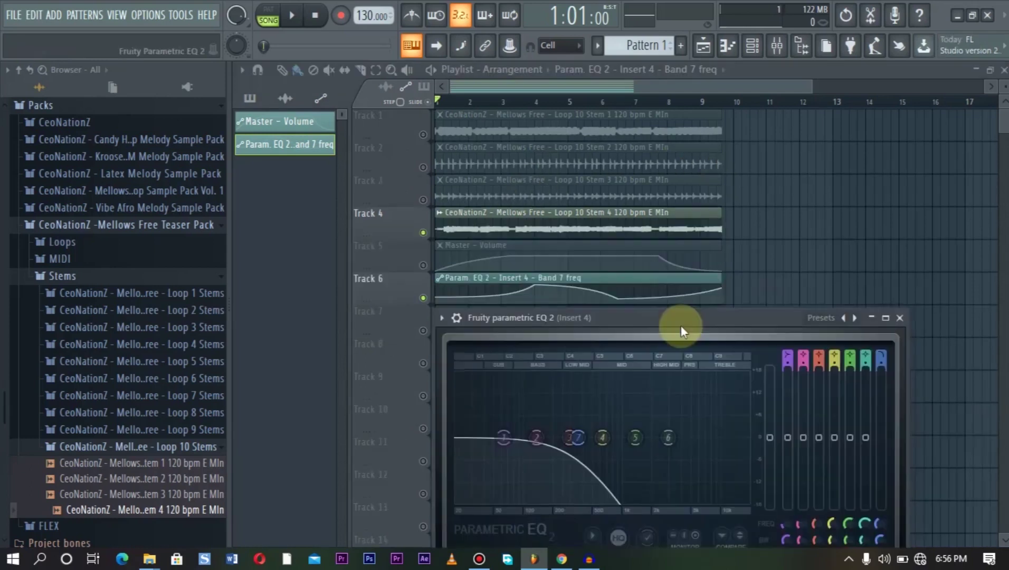
key("space")
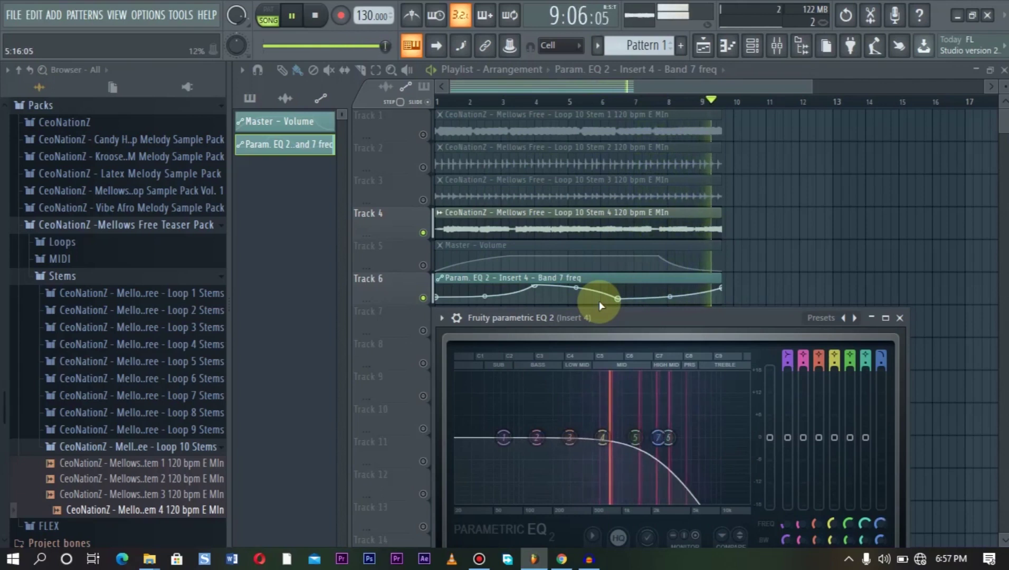
key("space")
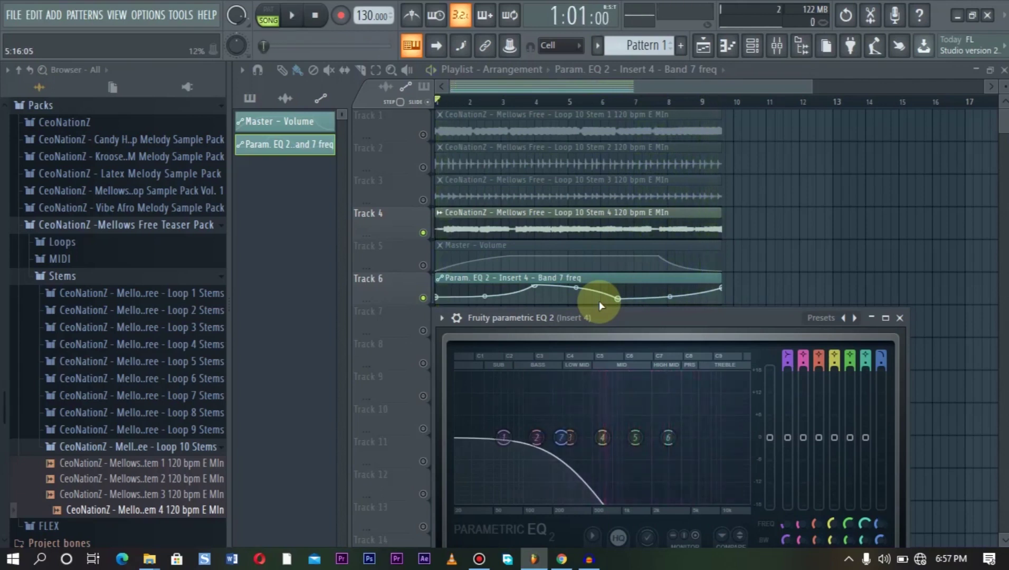
Unmute the Master - Volume clip on Track 5 and play it together with the EQ frequency automation
left_click(423, 265)
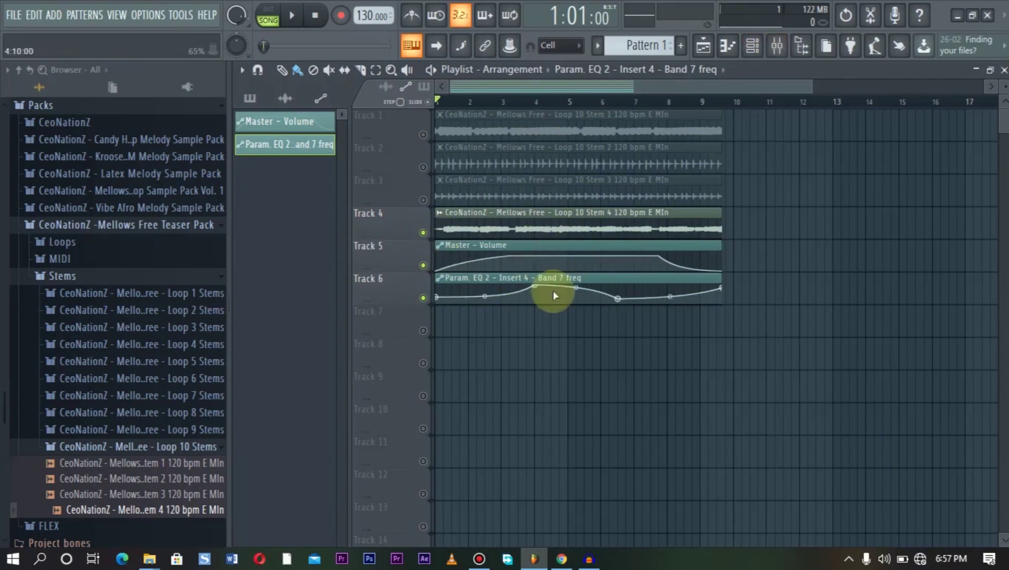
key("space")
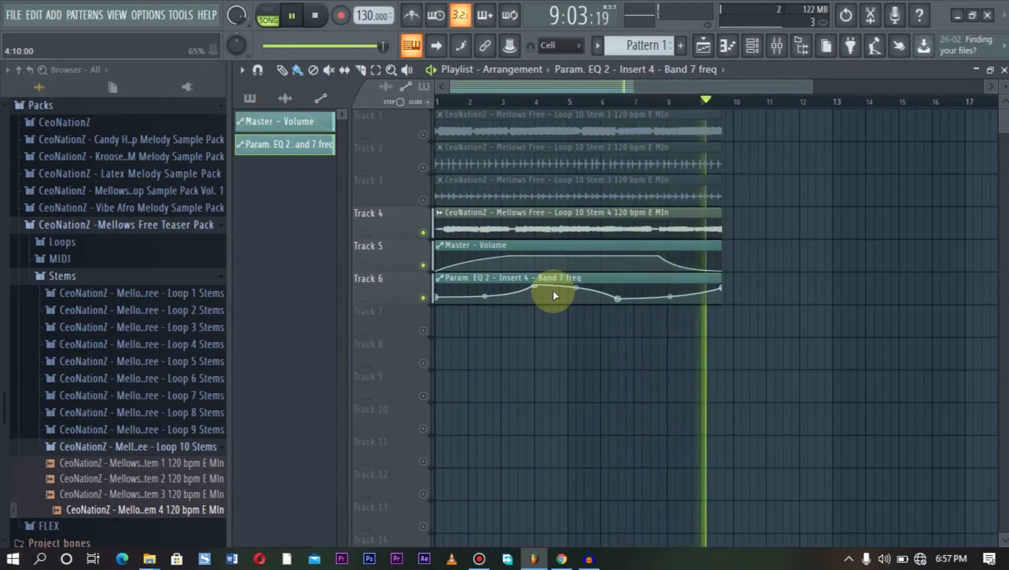
key("space")
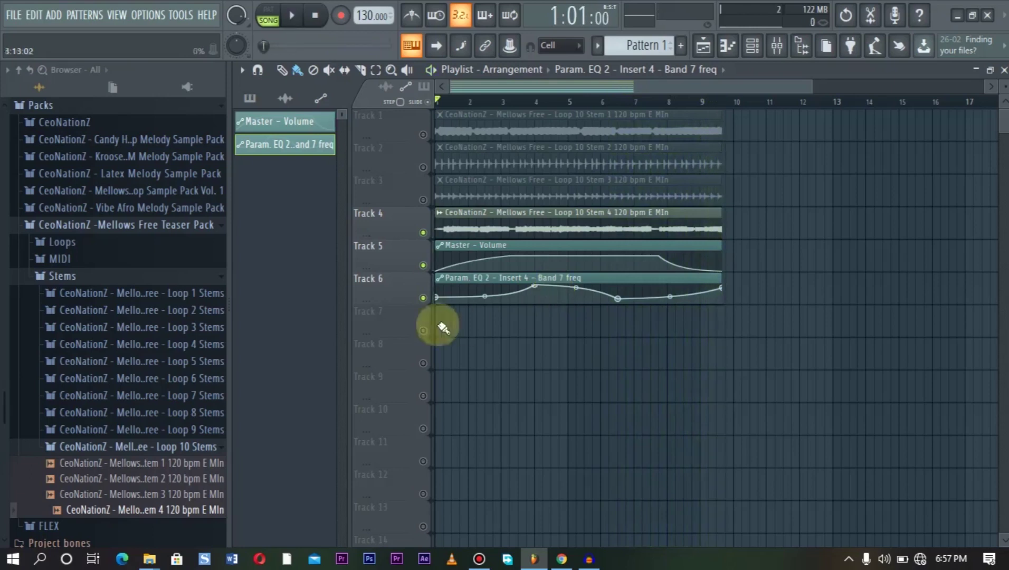
Create an automation clip for the Insert 4 volume fader and unmute the clip's Track 7
left_click(777, 48)
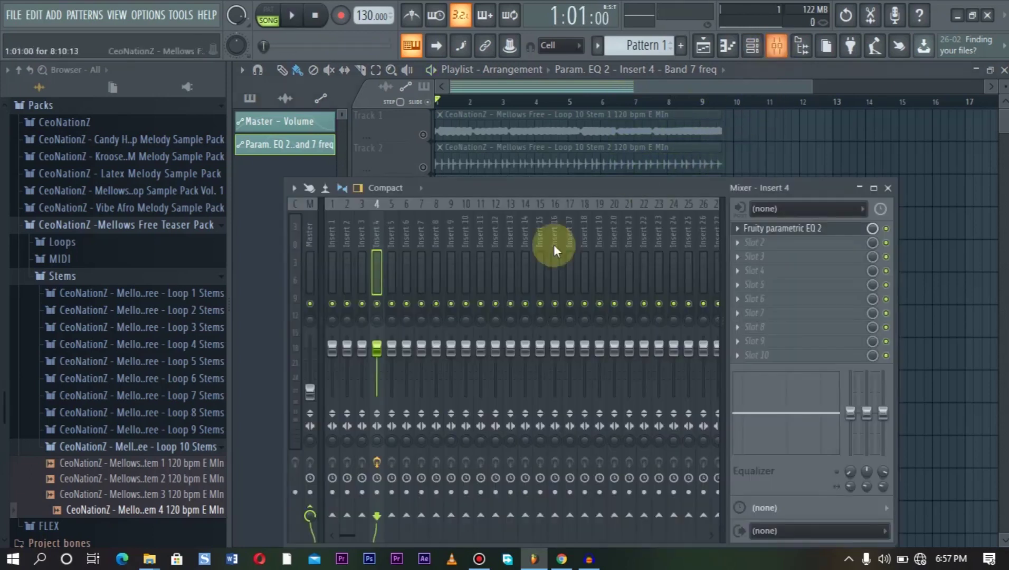
right_click(377, 347)
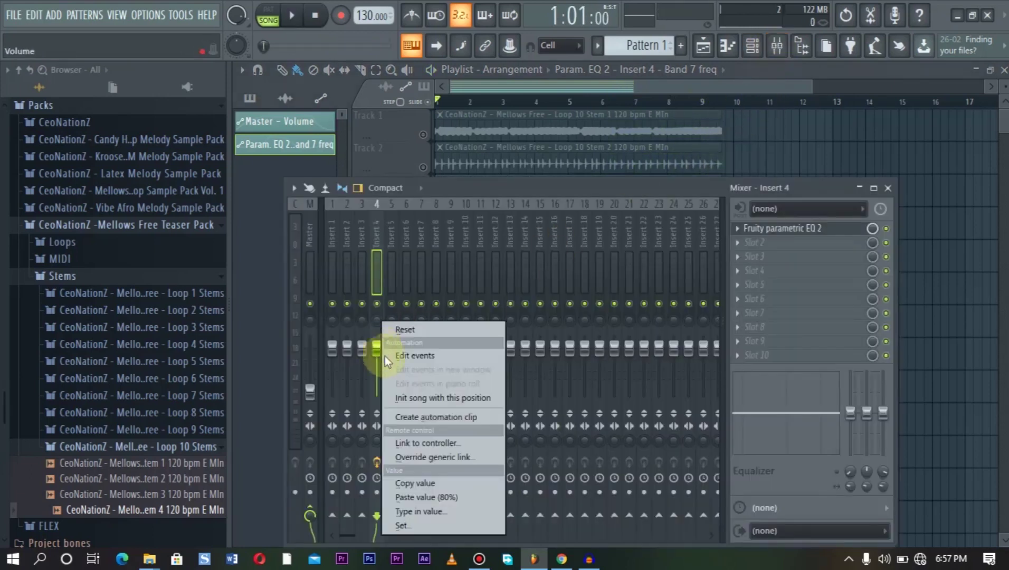
left_click(427, 417)
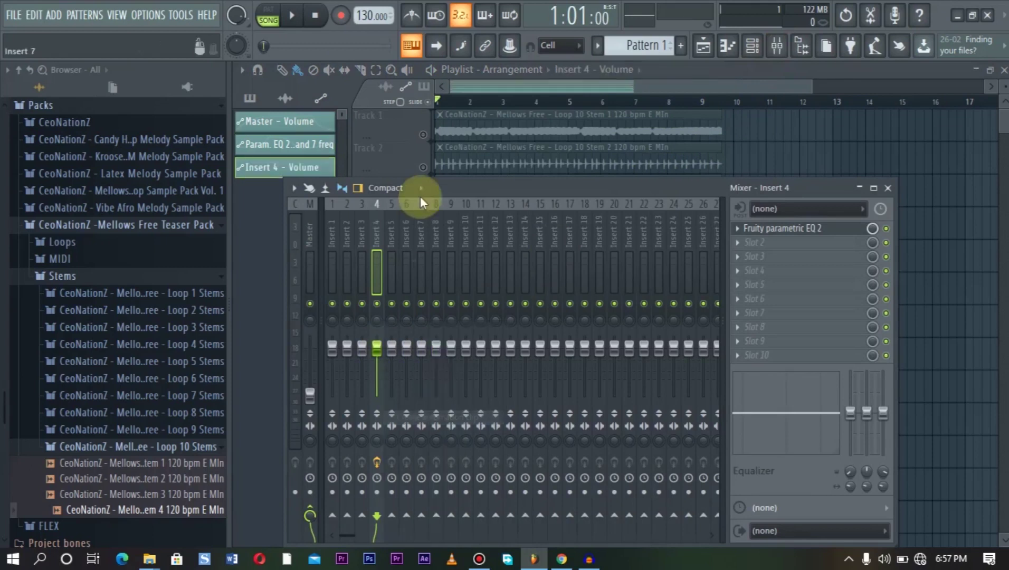
left_click(406, 167)
left_click(423, 330)
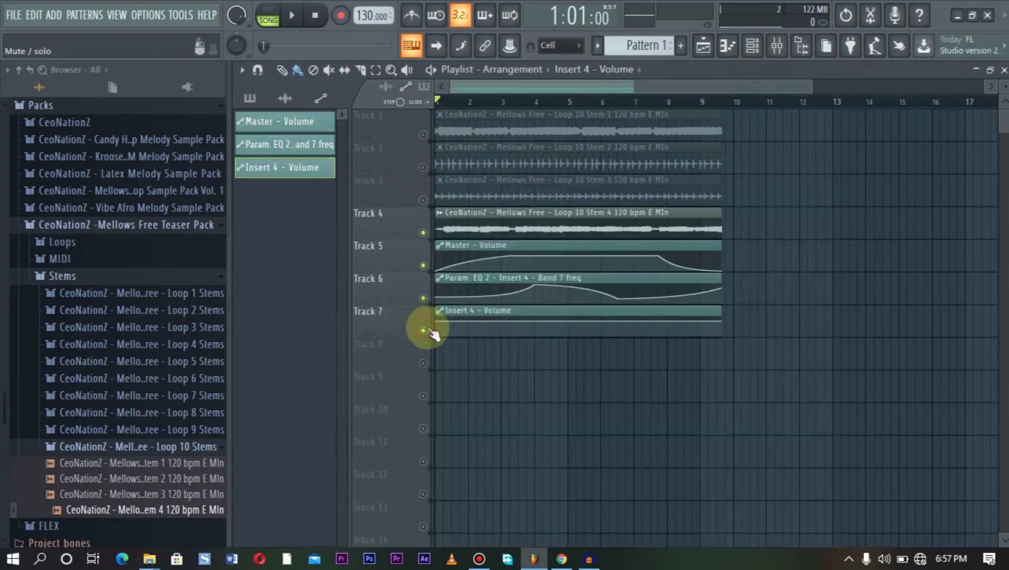
Give the Insert 4 - Volume clip a rapid Pulse curve from a lowered start point up to a point at bar 5 set to 80%
right_click(569, 323)
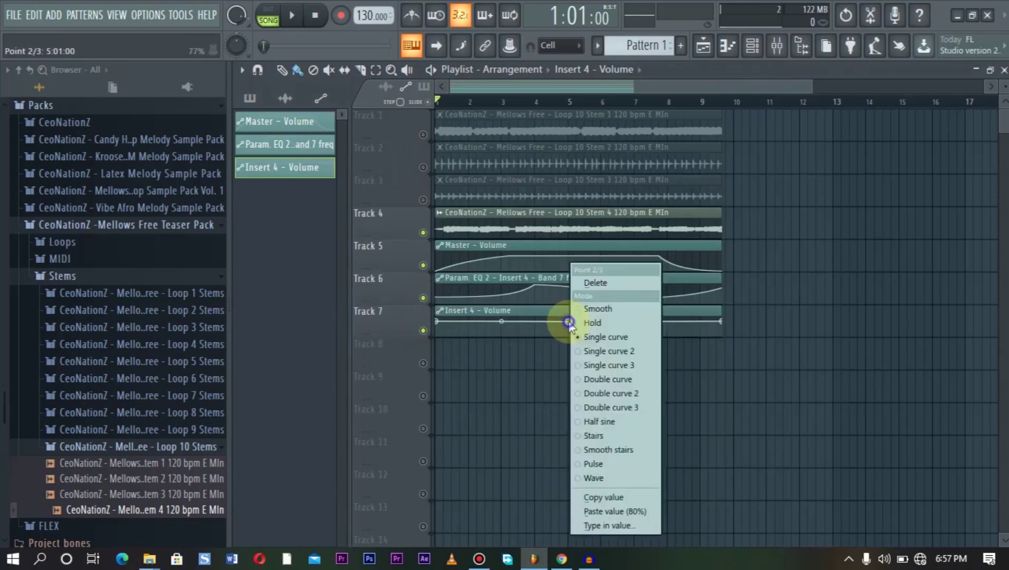
left_click(612, 509)
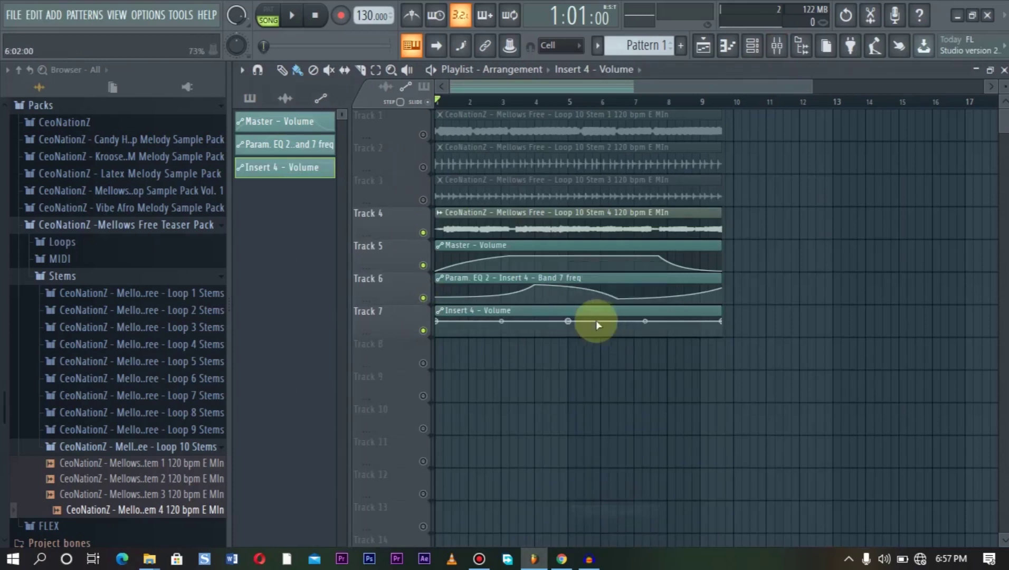
right_click(567, 321)
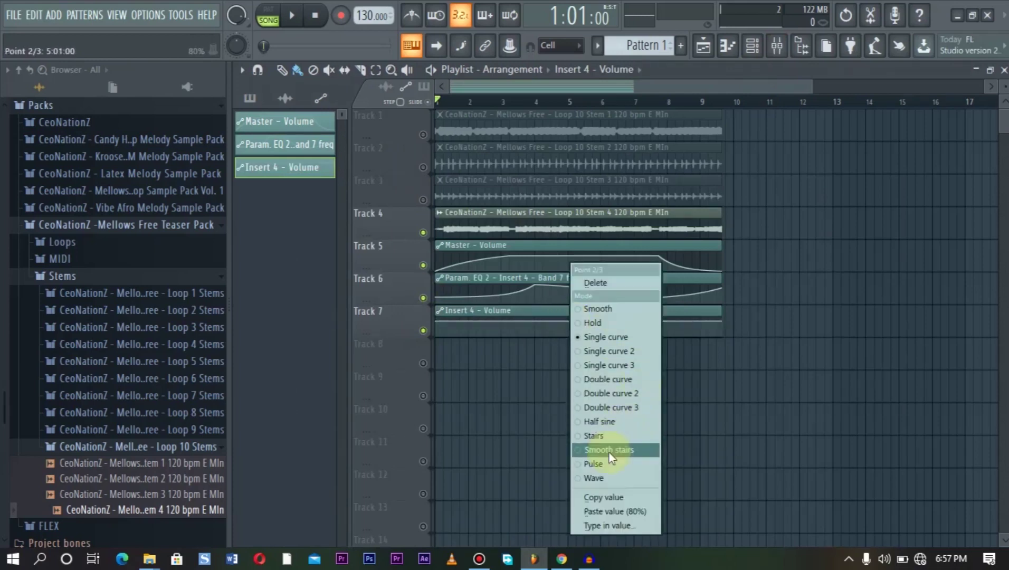
left_click(605, 465)
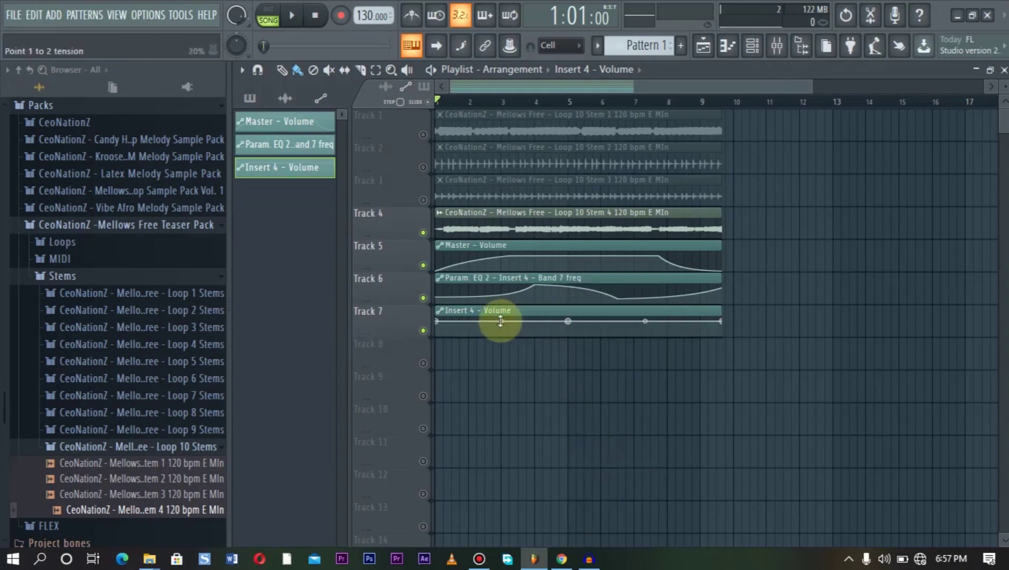
left_click_drag(501, 321, 437, 333)
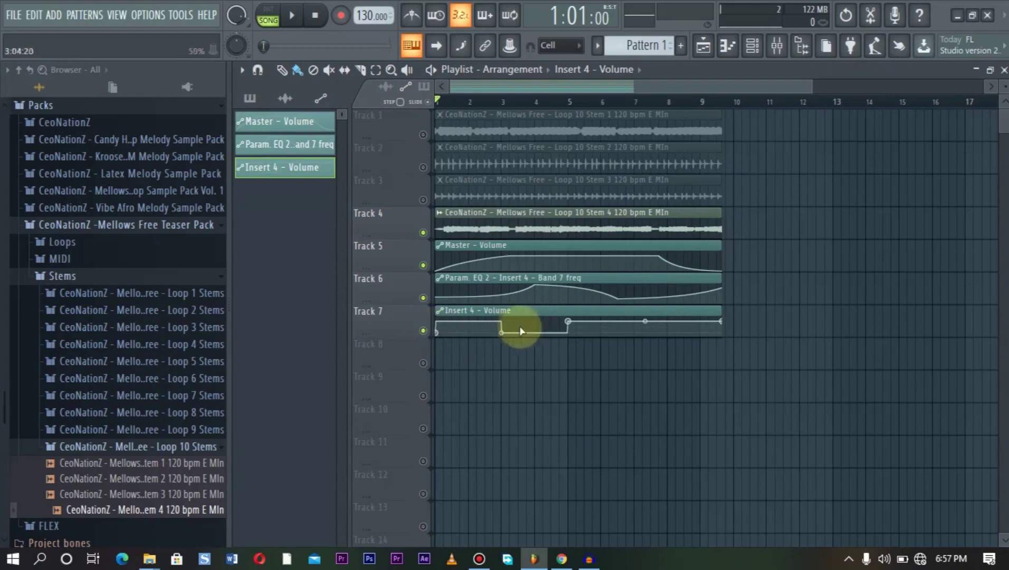
left_click_drag(501, 333, 502, 331)
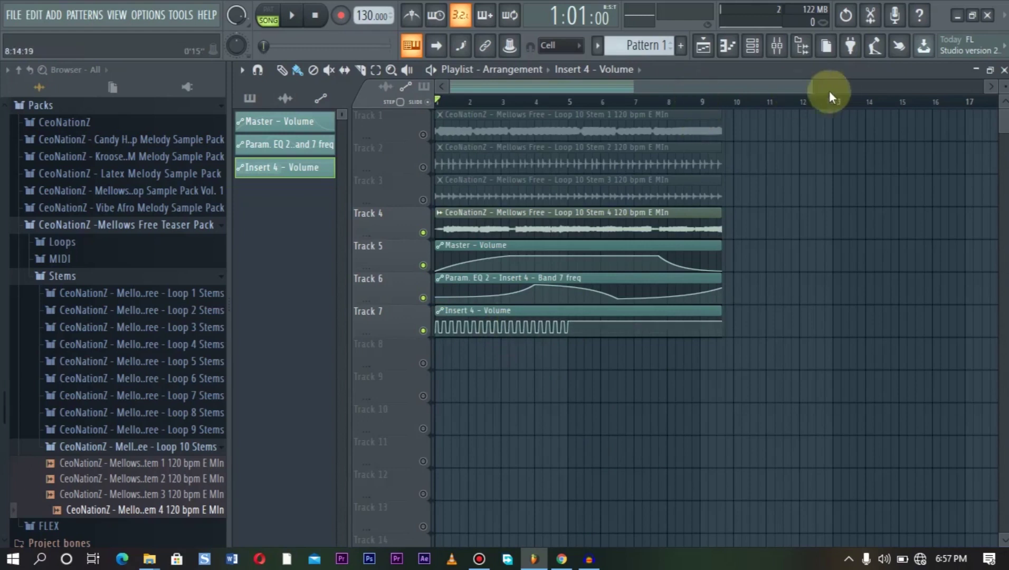
Increase the pulse rate across the whole Insert 4 - Volume clip while all tracks play, and stop playback
left_click_drag(817, 90, 648, 87)
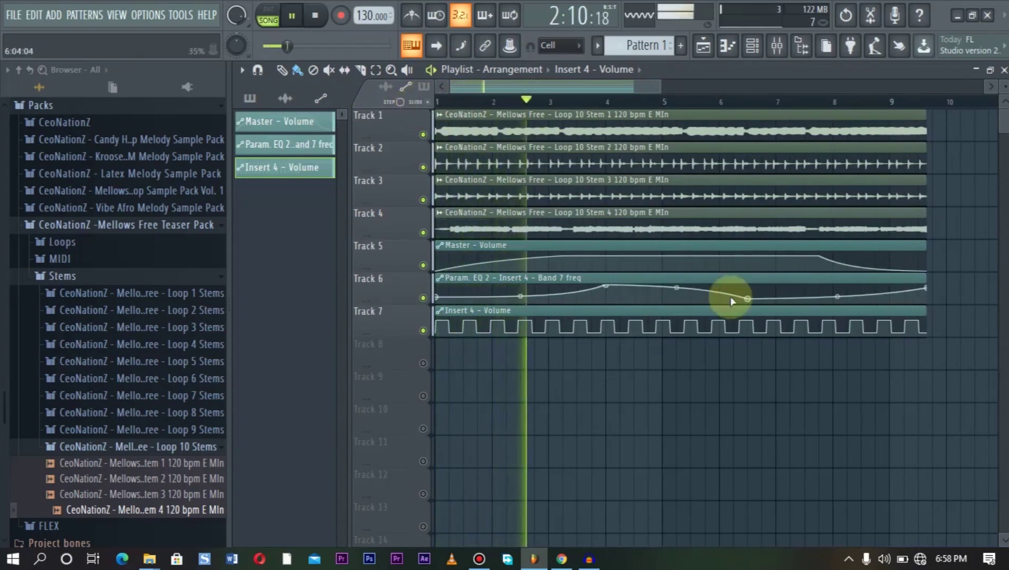
left_click_drag(682, 331, 683, 333)
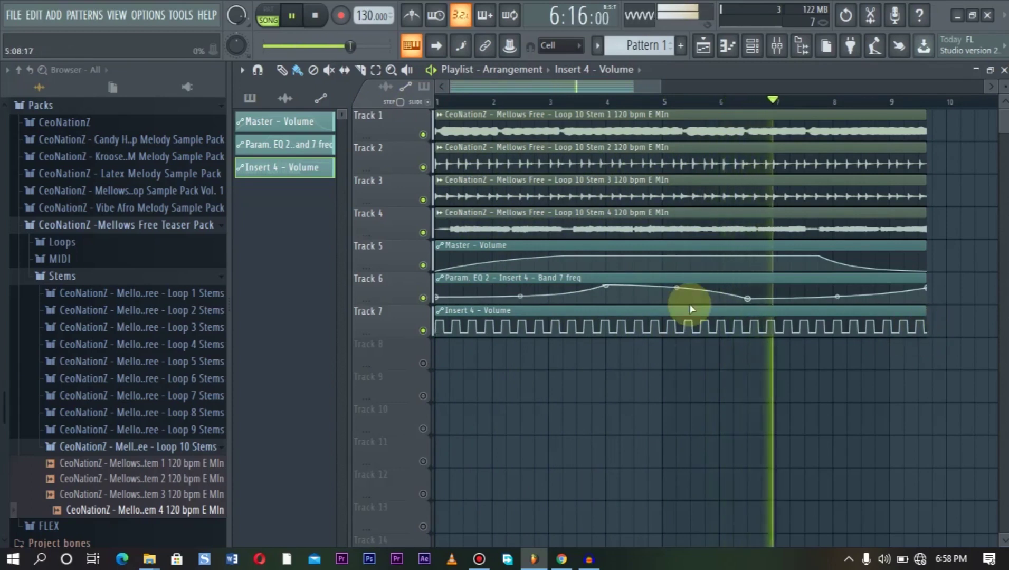
left_click_drag(683, 332, 683, 333)
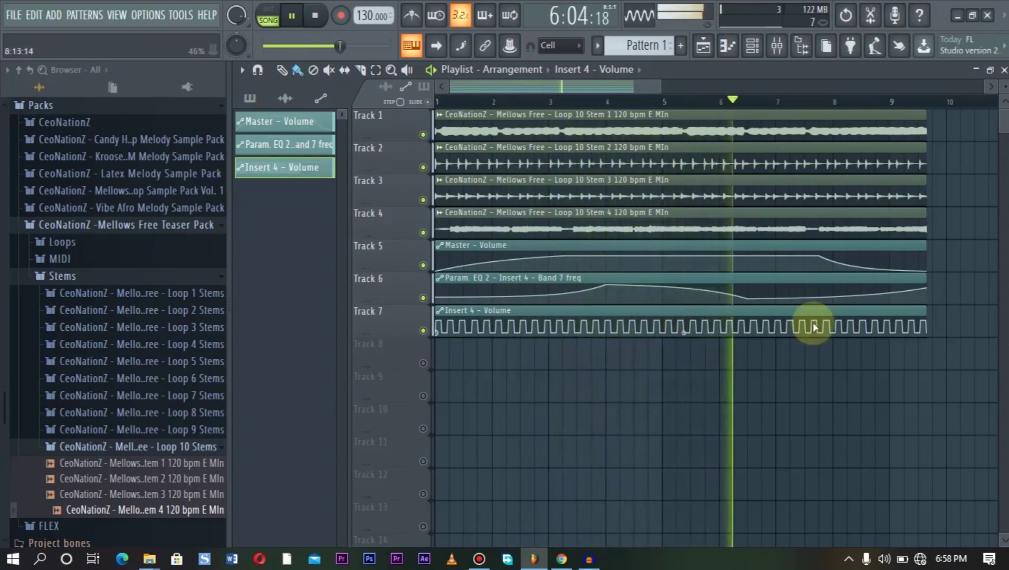
left_click_drag(684, 335, 683, 333)
key("space")
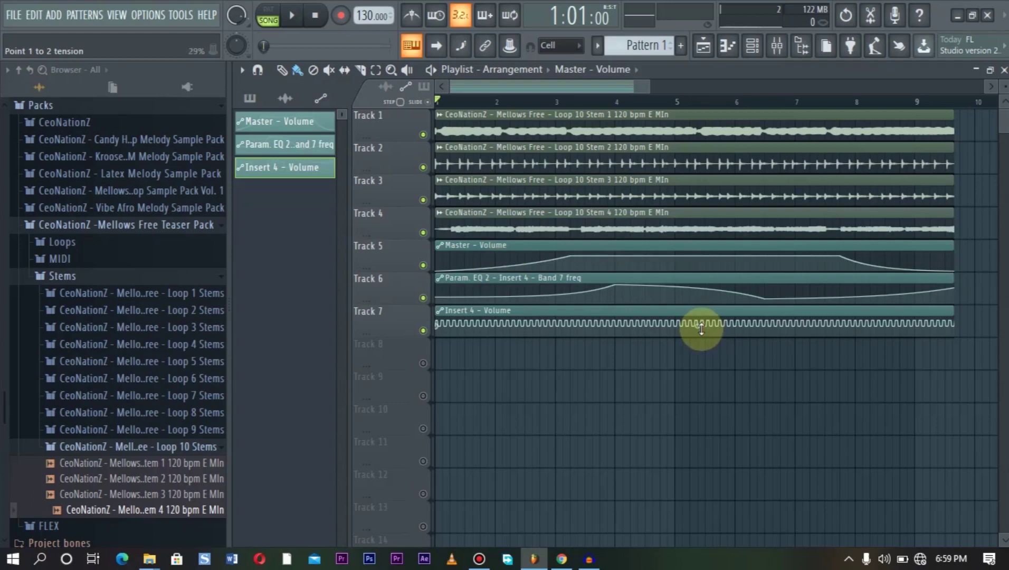
Collapse the Stems folder of the Mellows Free Teaser Pack in the browser
left_click(224, 283)
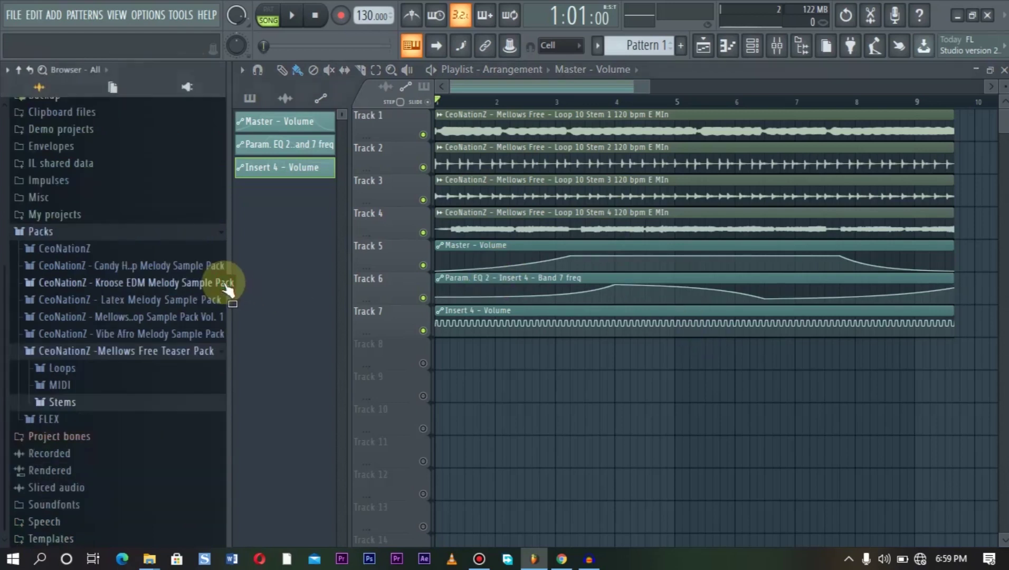